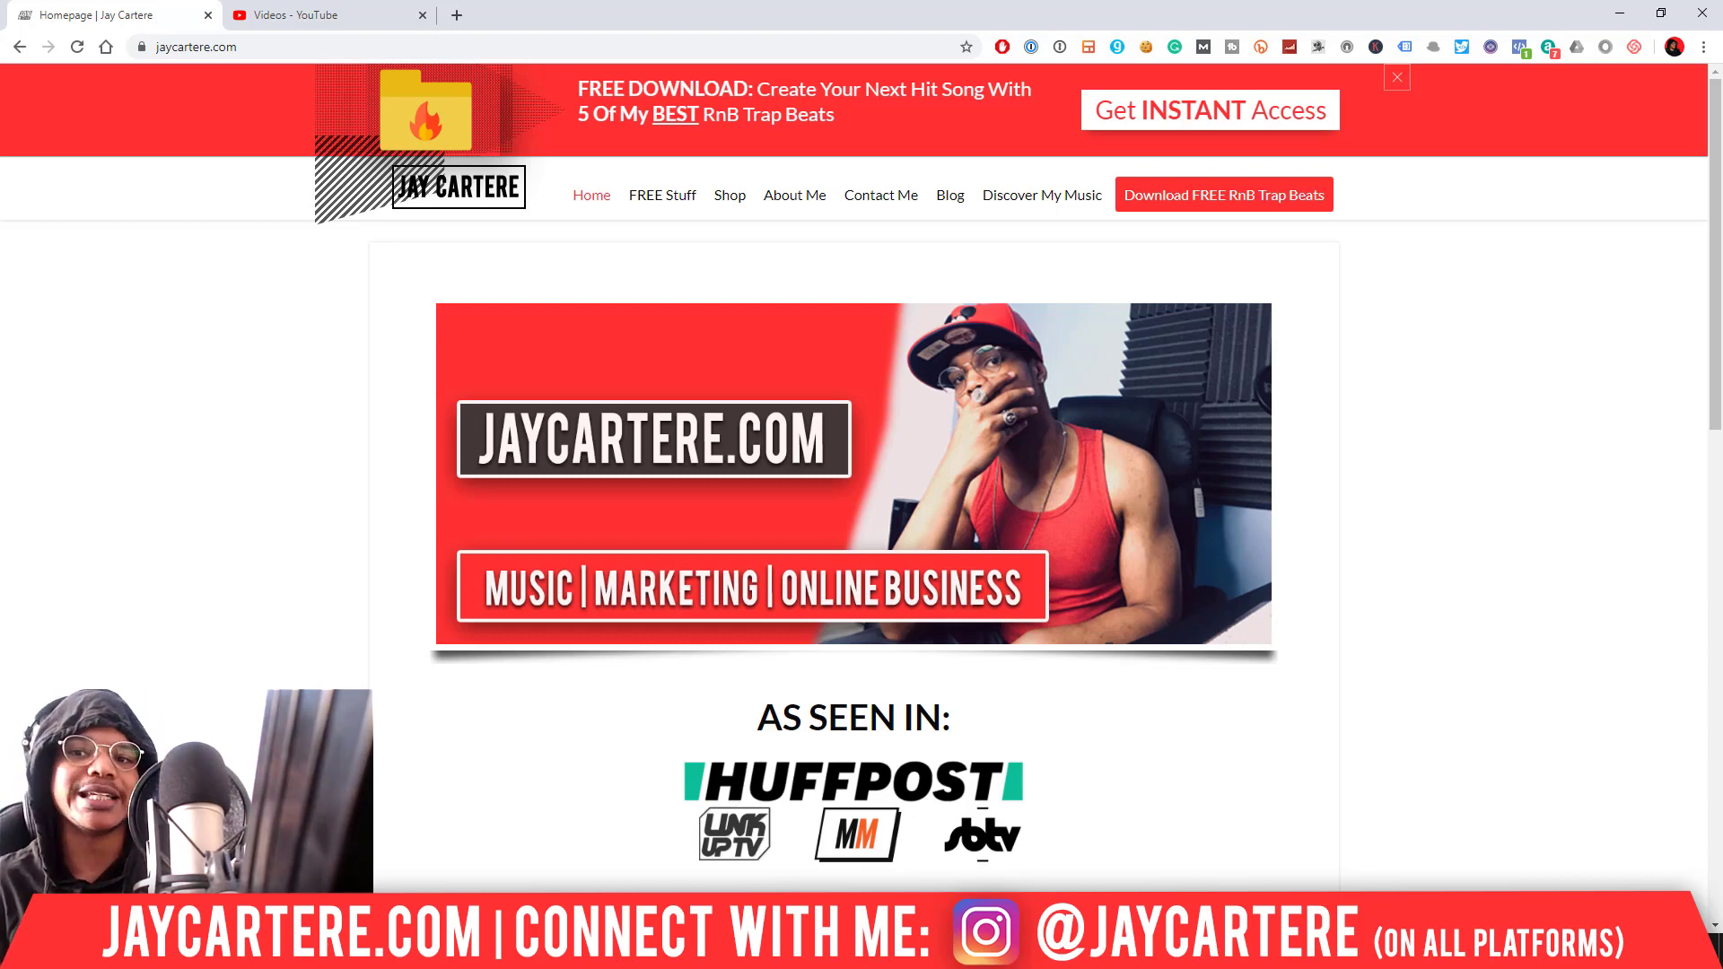
Switch to FL Studio and briefly play the NOBODY ELSE PM song from about bar 9
left_click(1620, 13)
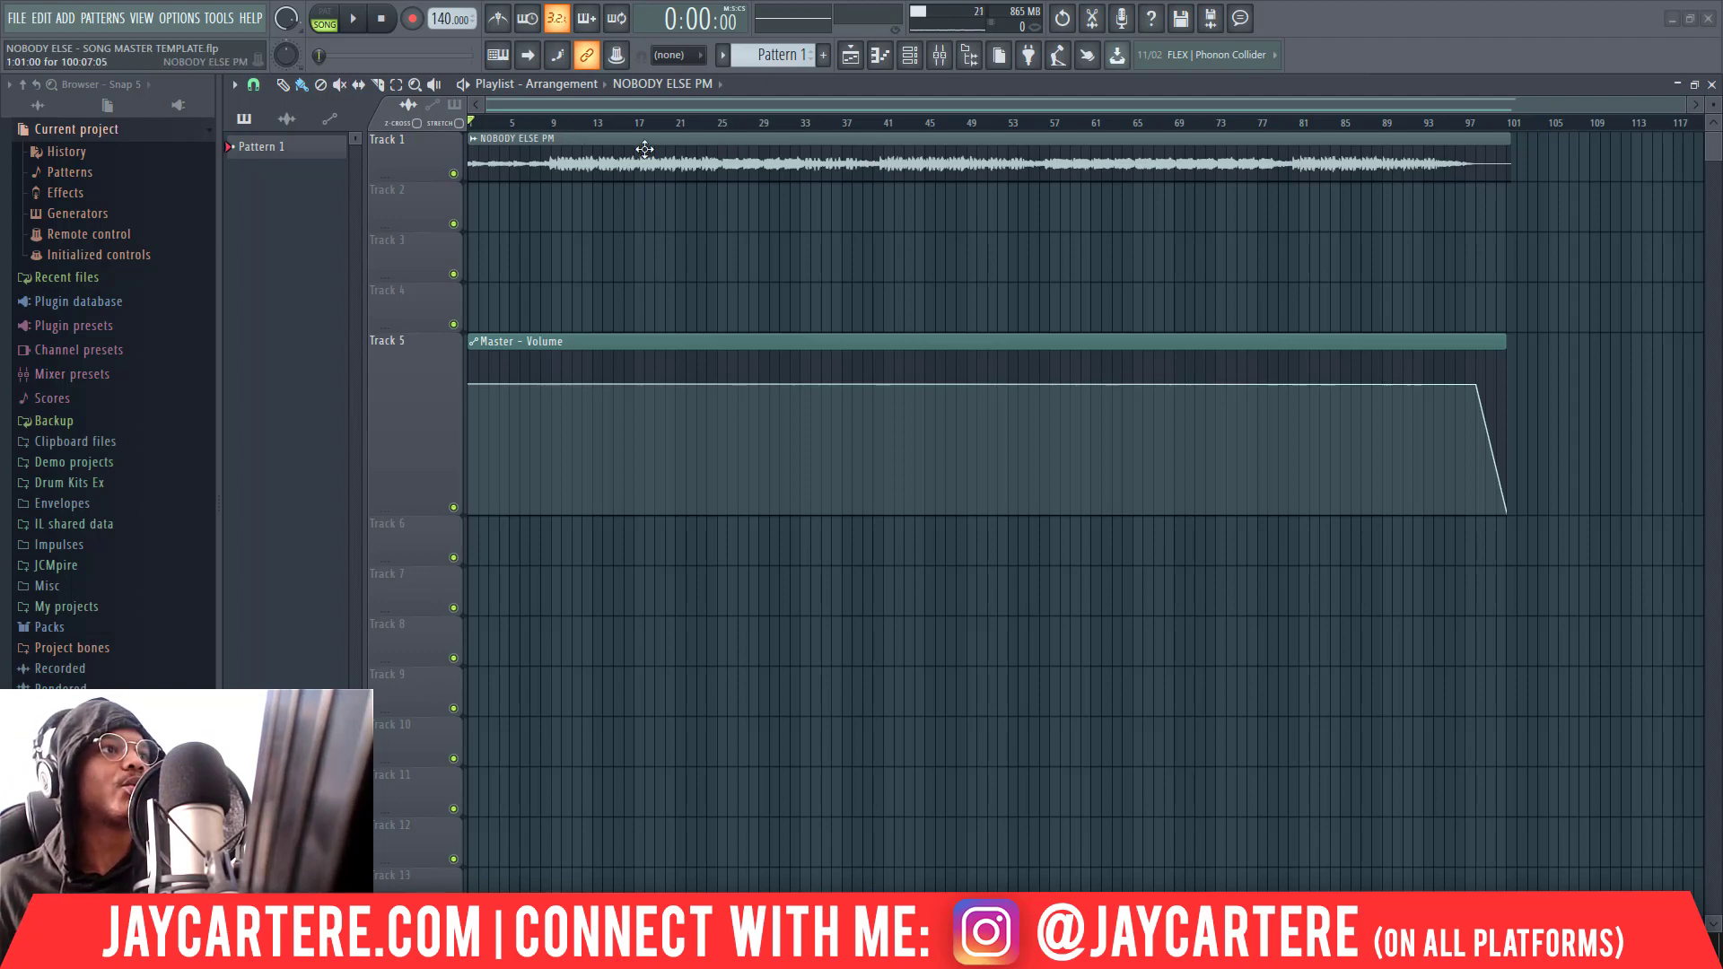
left_click(552, 124)
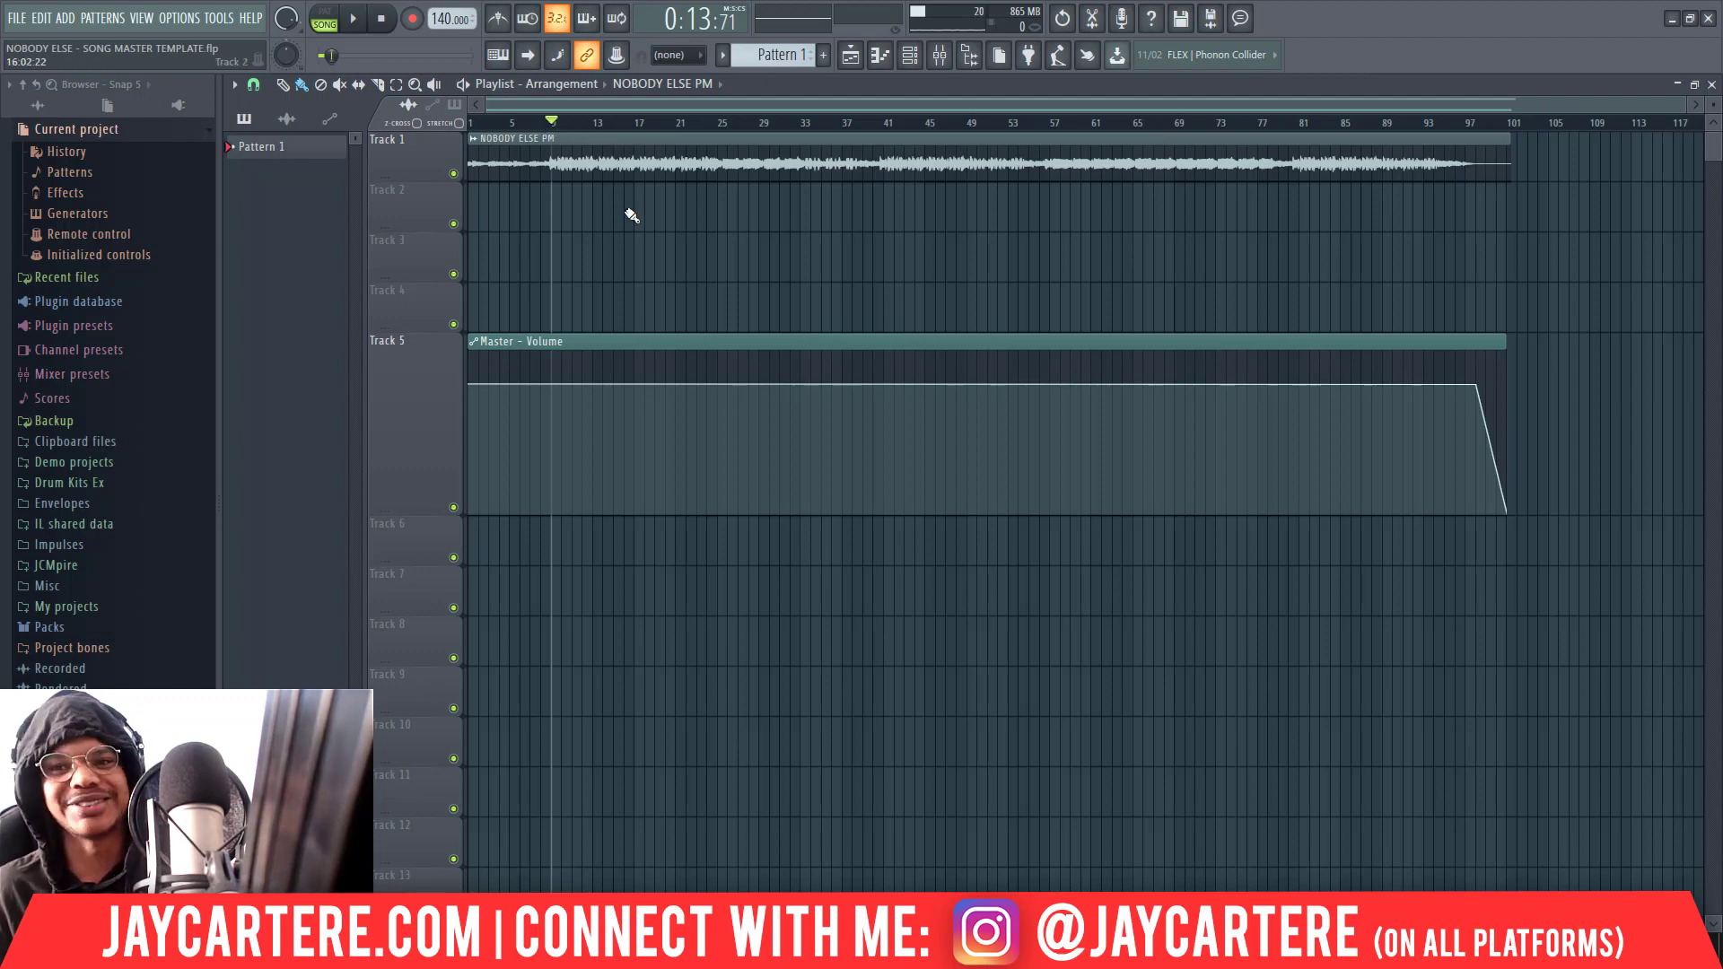
key("space")
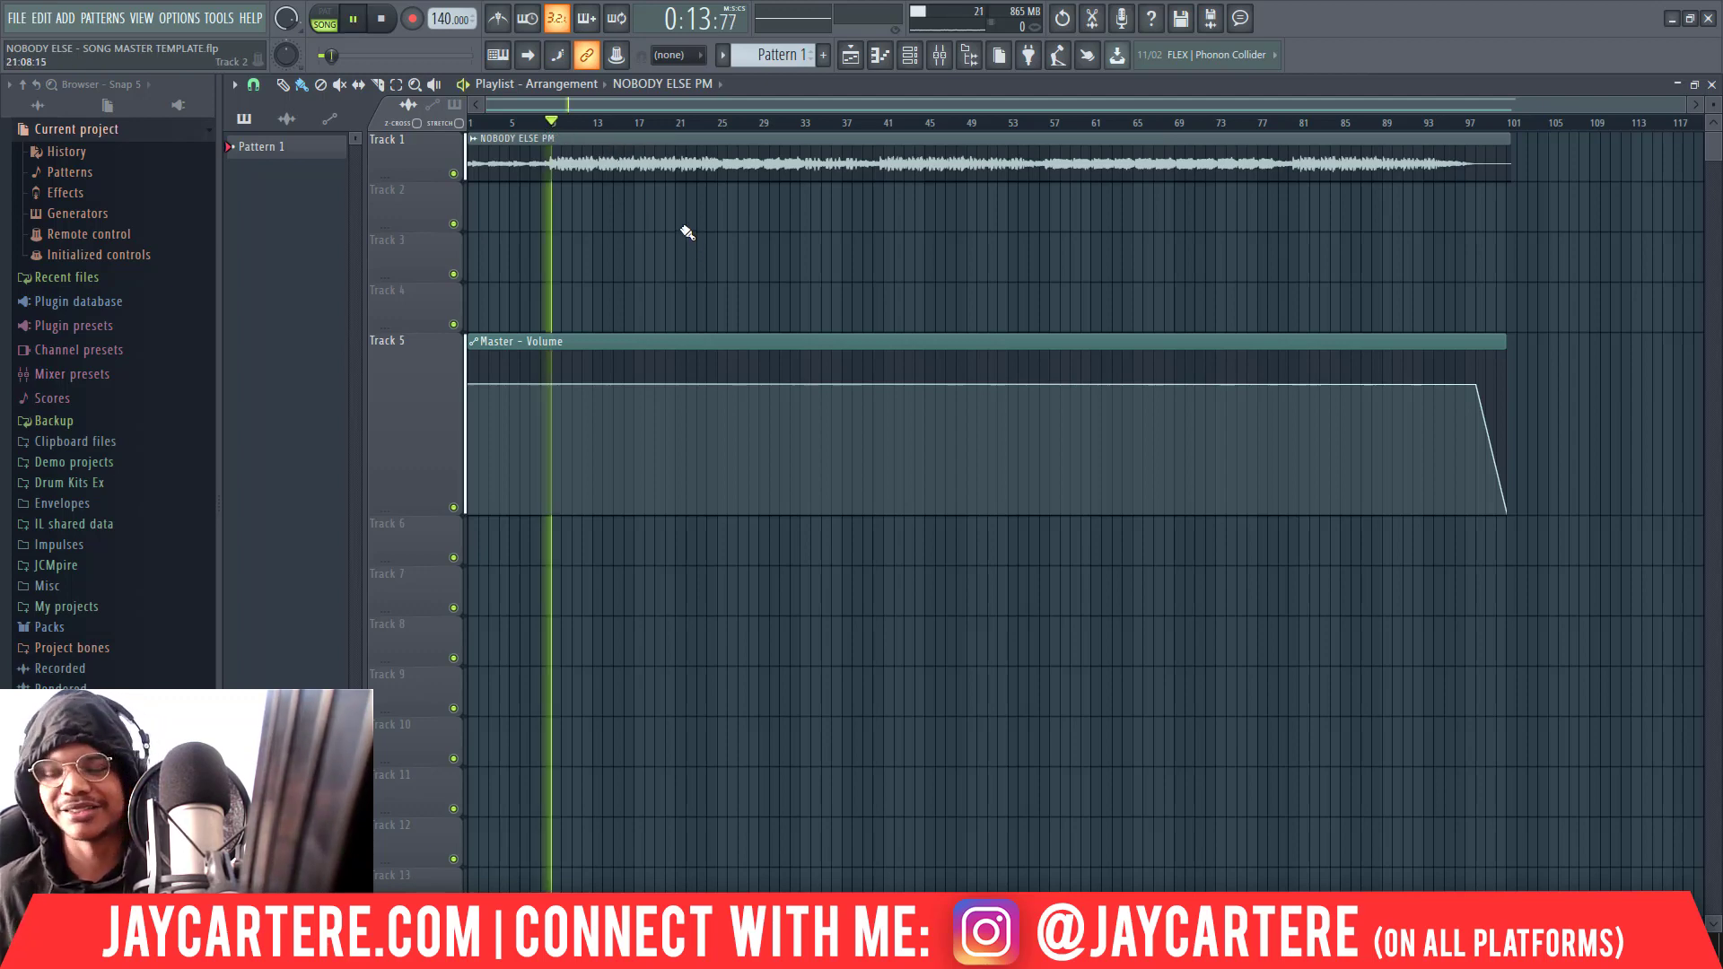
key("space")
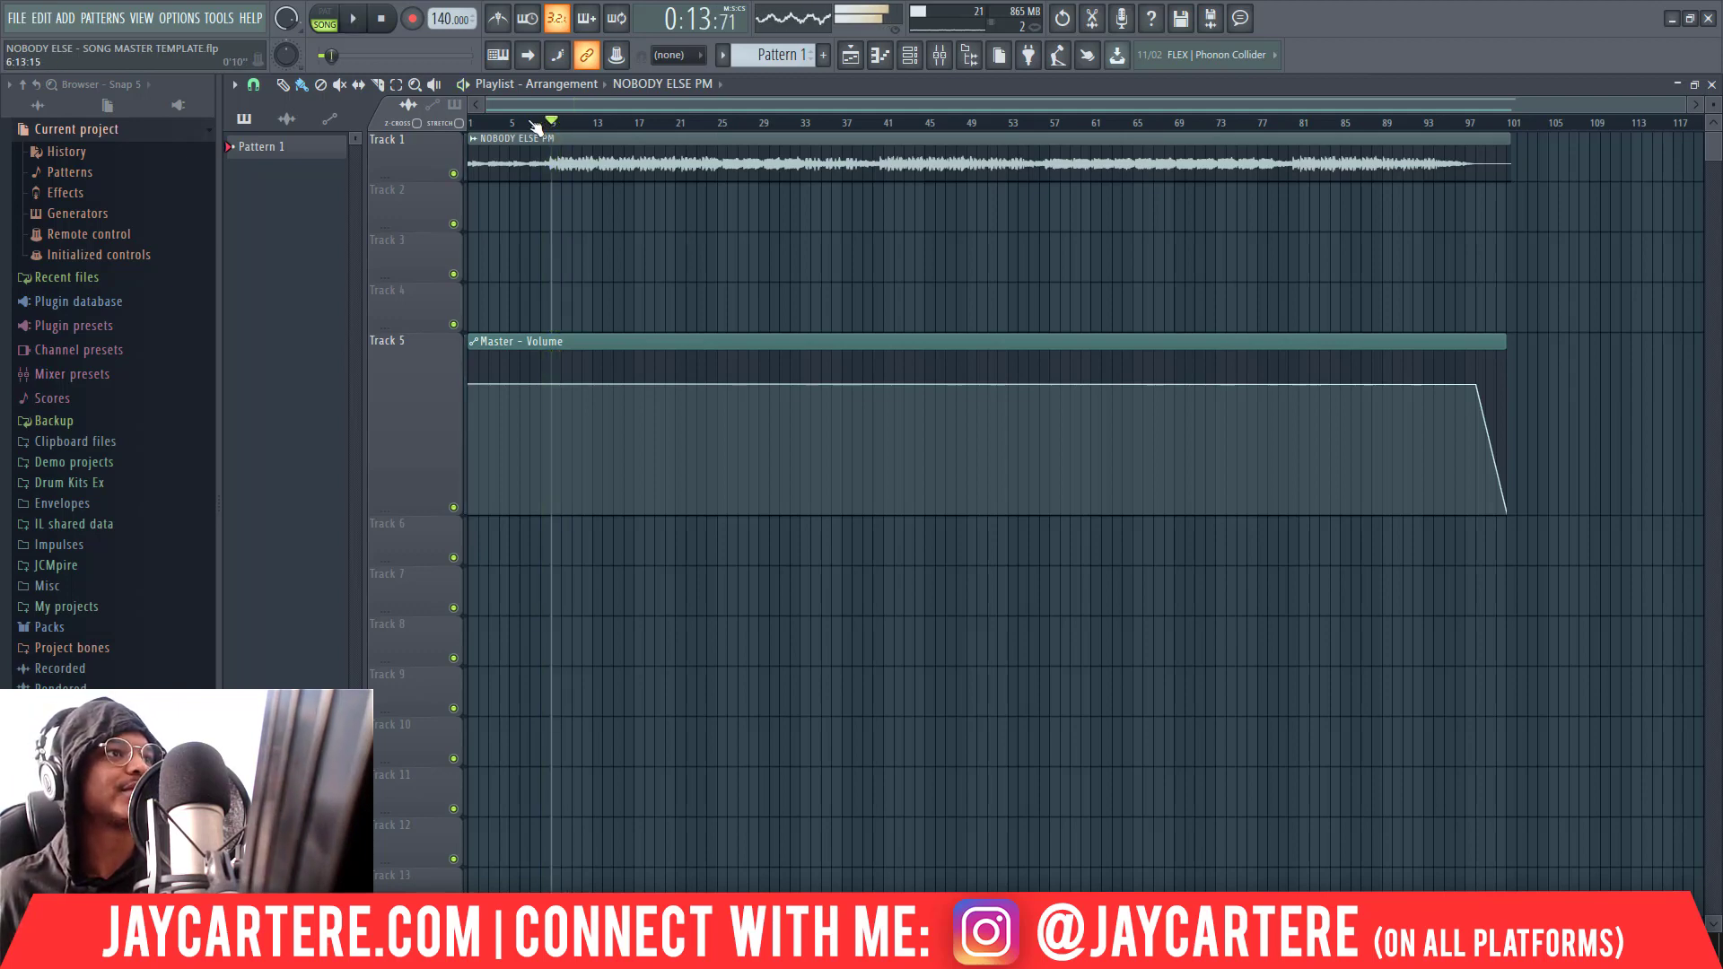
Preview the song from about bar 5 and return the playhead to the start
left_click(521, 118)
key("space")
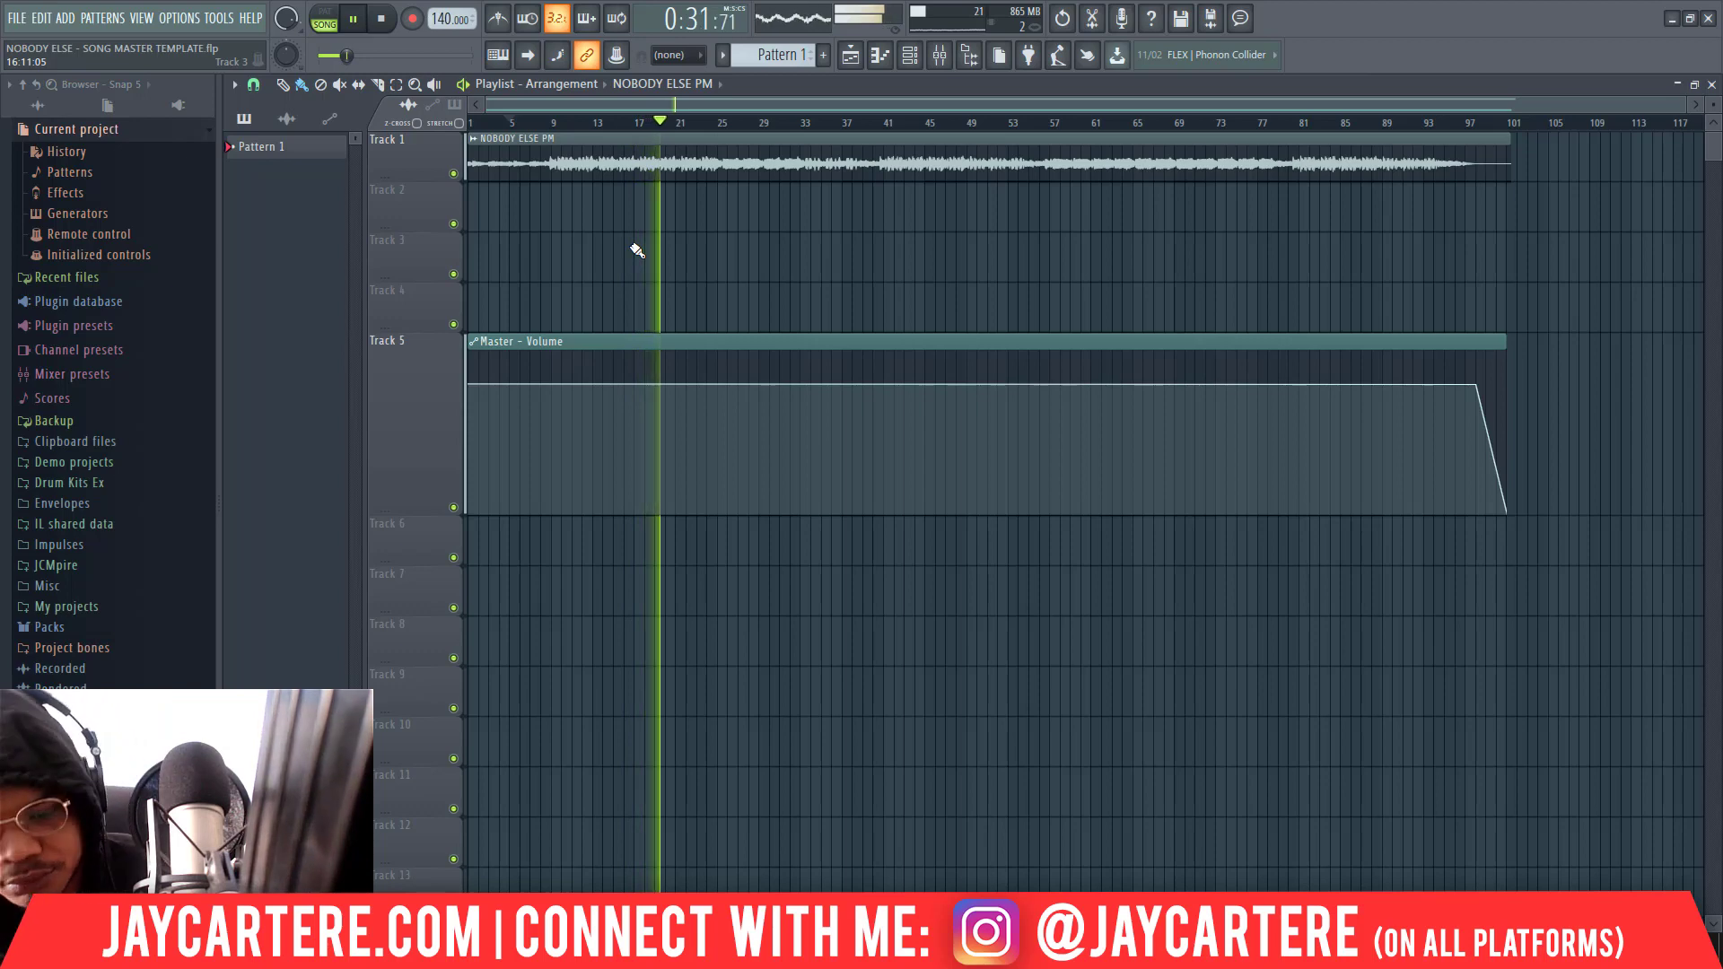
key("space")
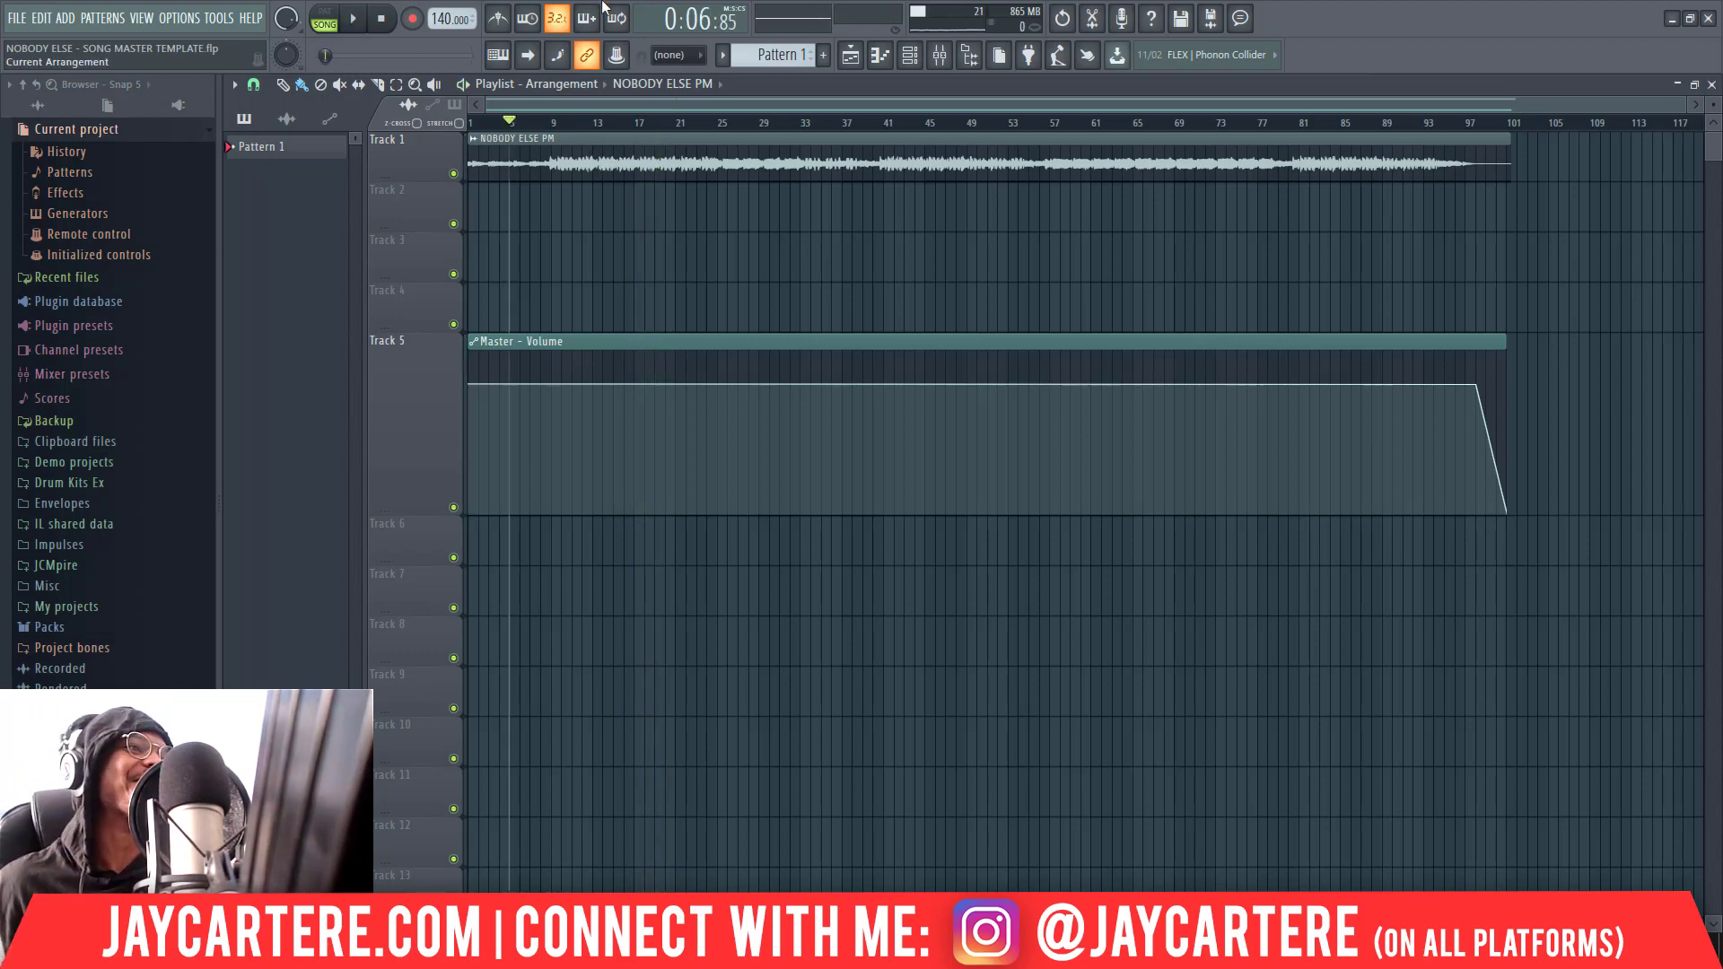
left_click_drag(511, 126, 470, 125)
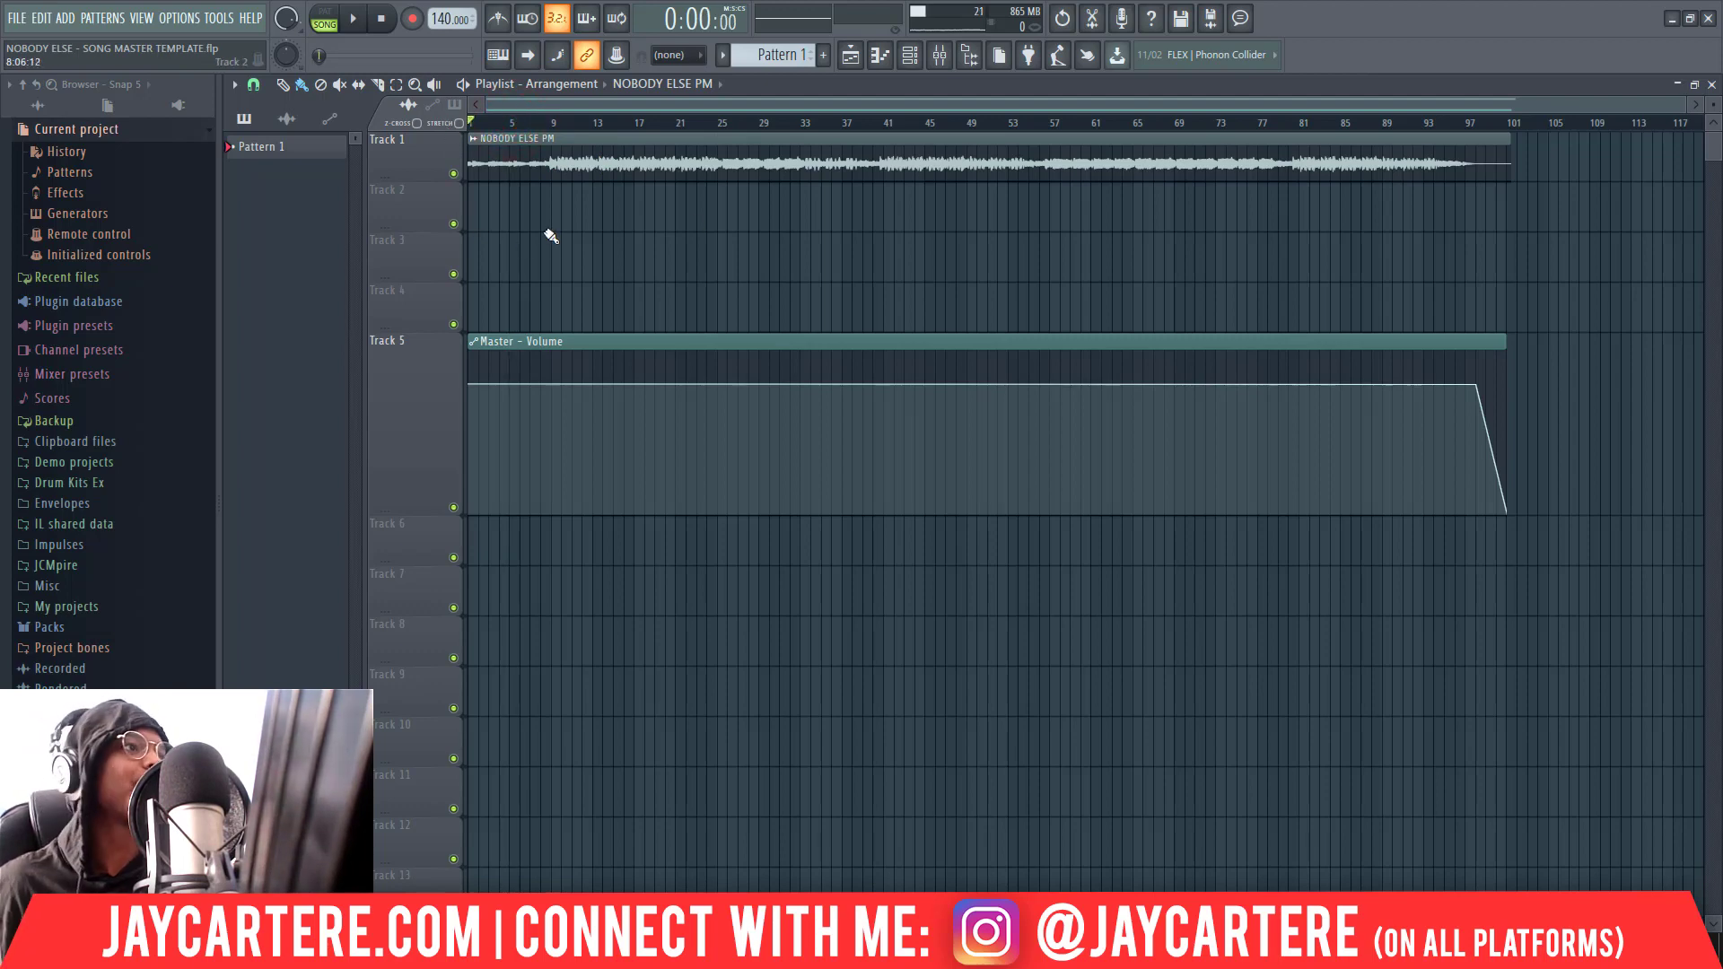
Start a wave file export and browse to the EXPORTS > SONGS > MASTERS > NOBODY ELSE folder
left_click(20, 18)
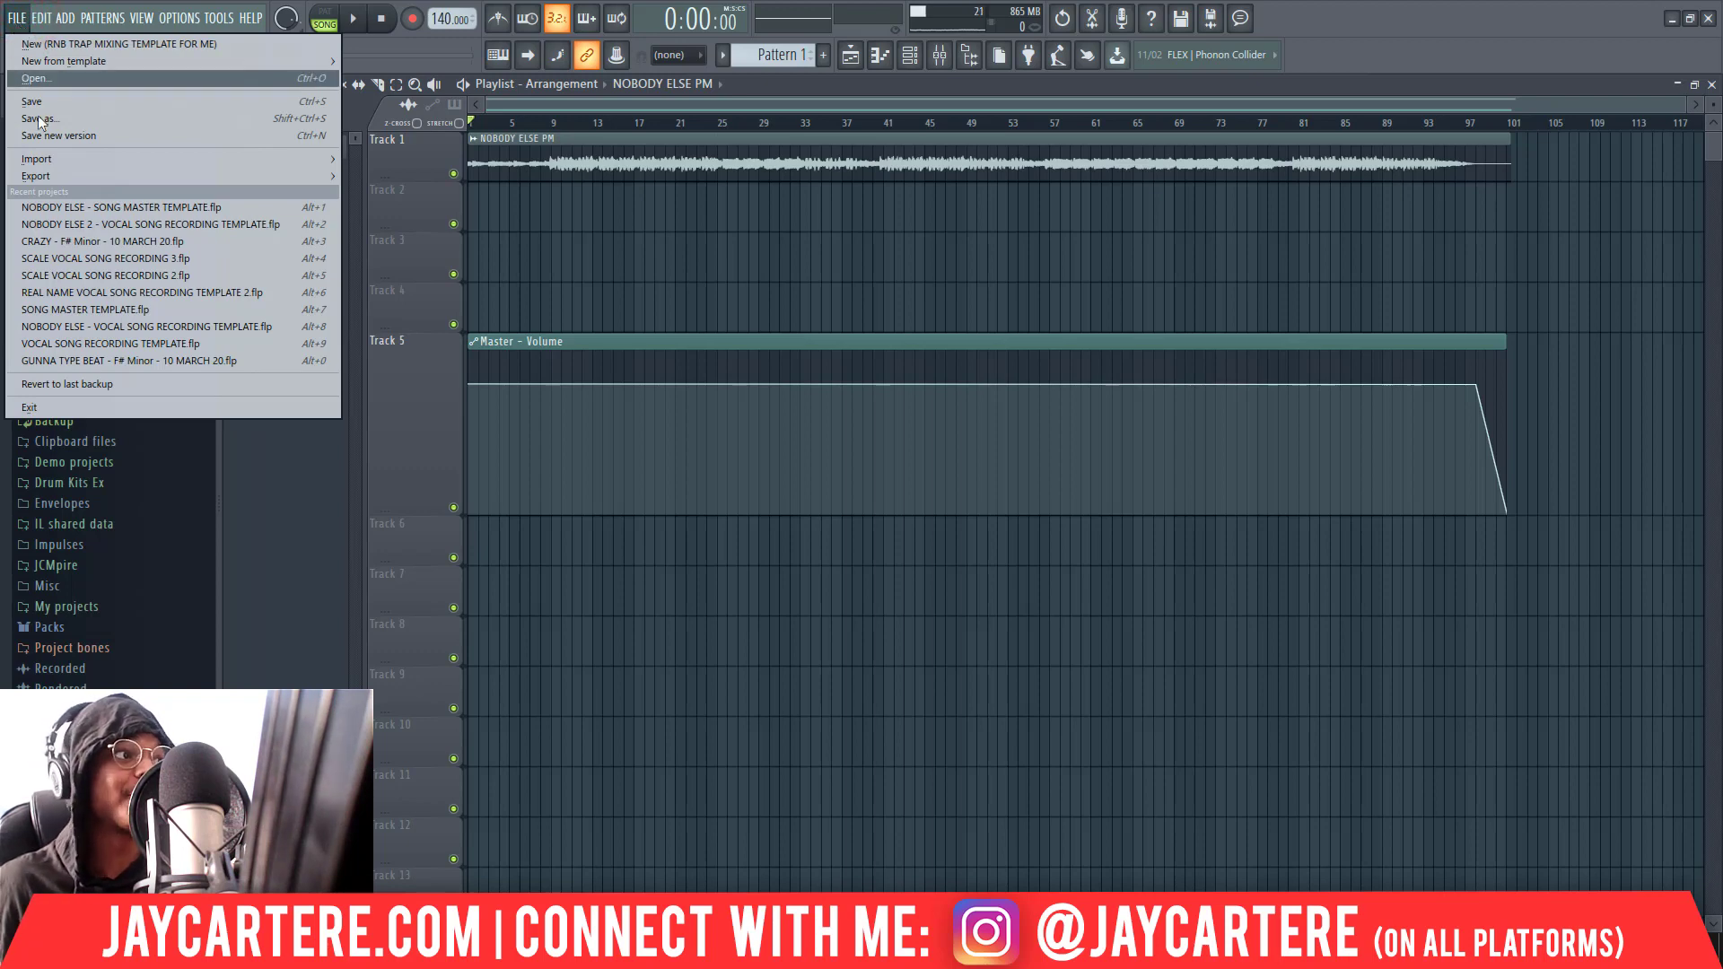
left_click(67, 175)
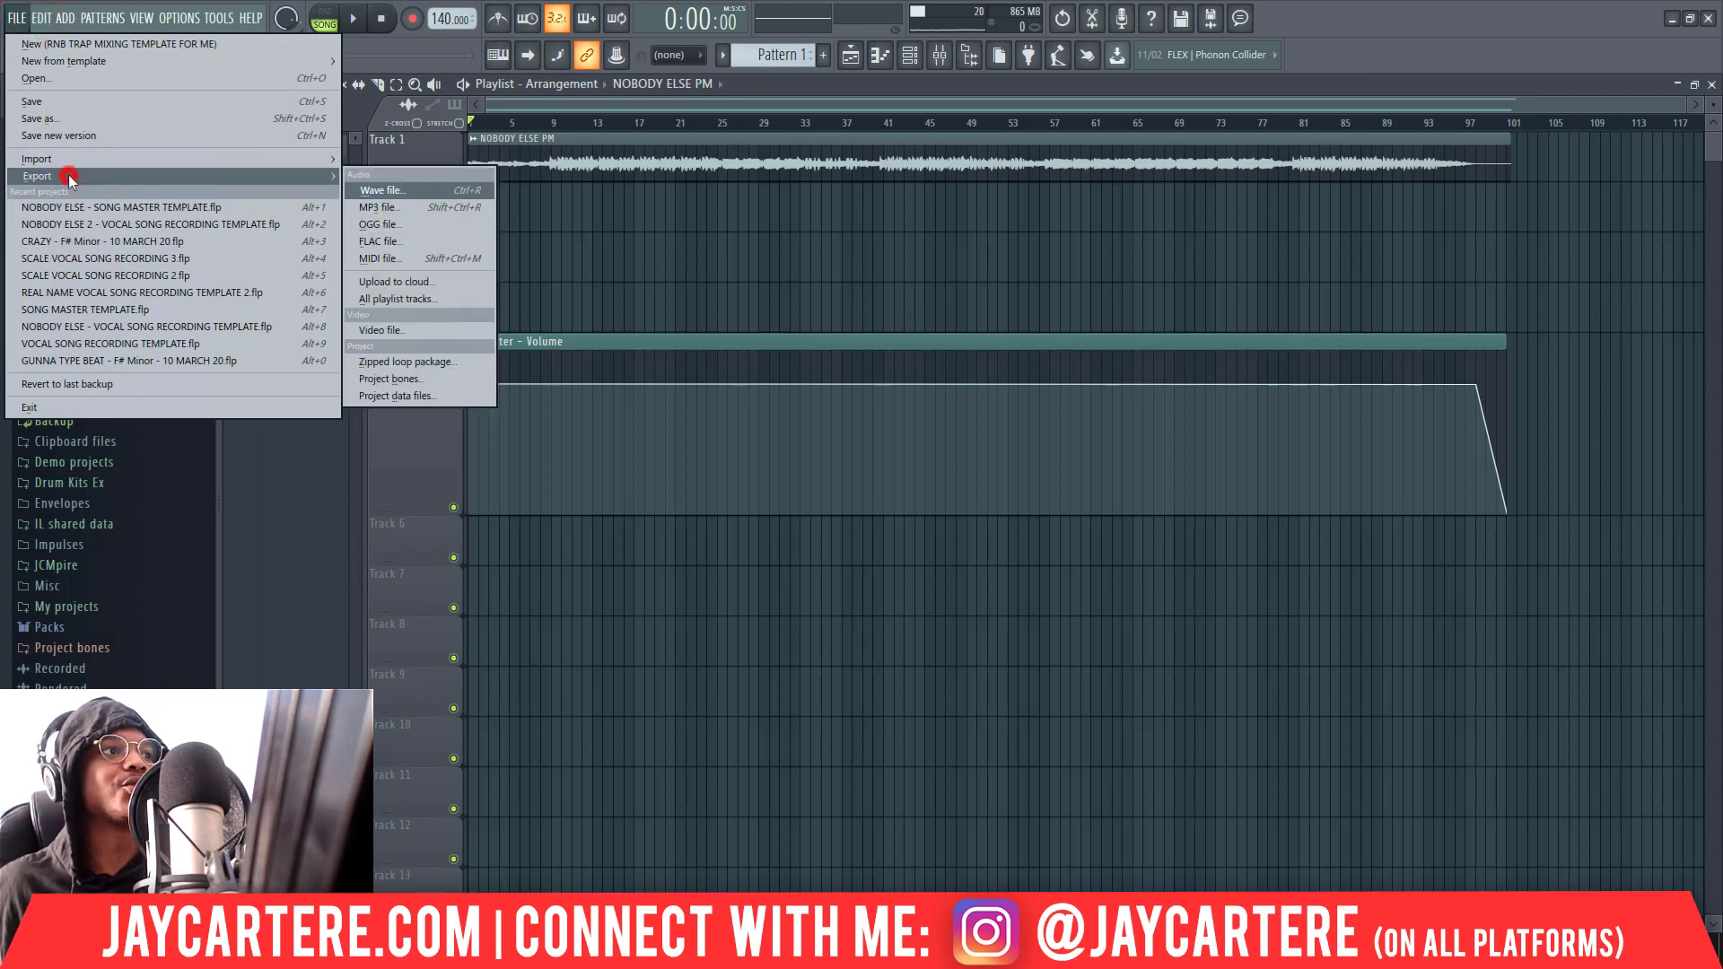
left_click(387, 195)
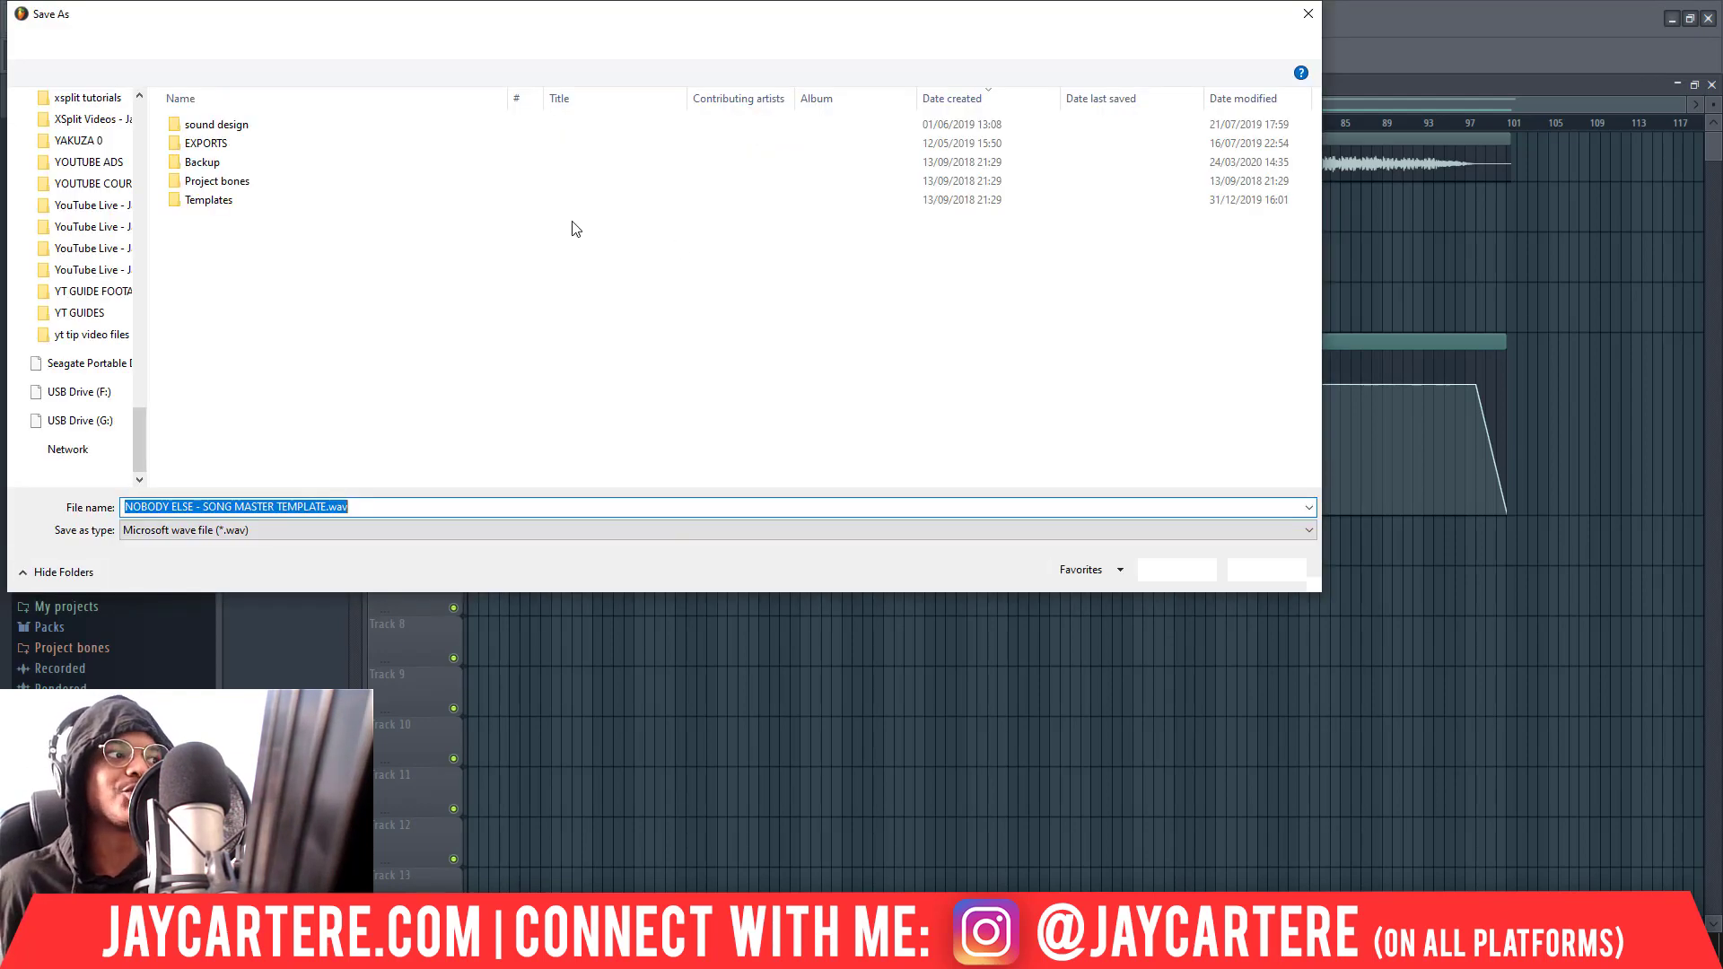
double_click(230, 143)
double_click(211, 162)
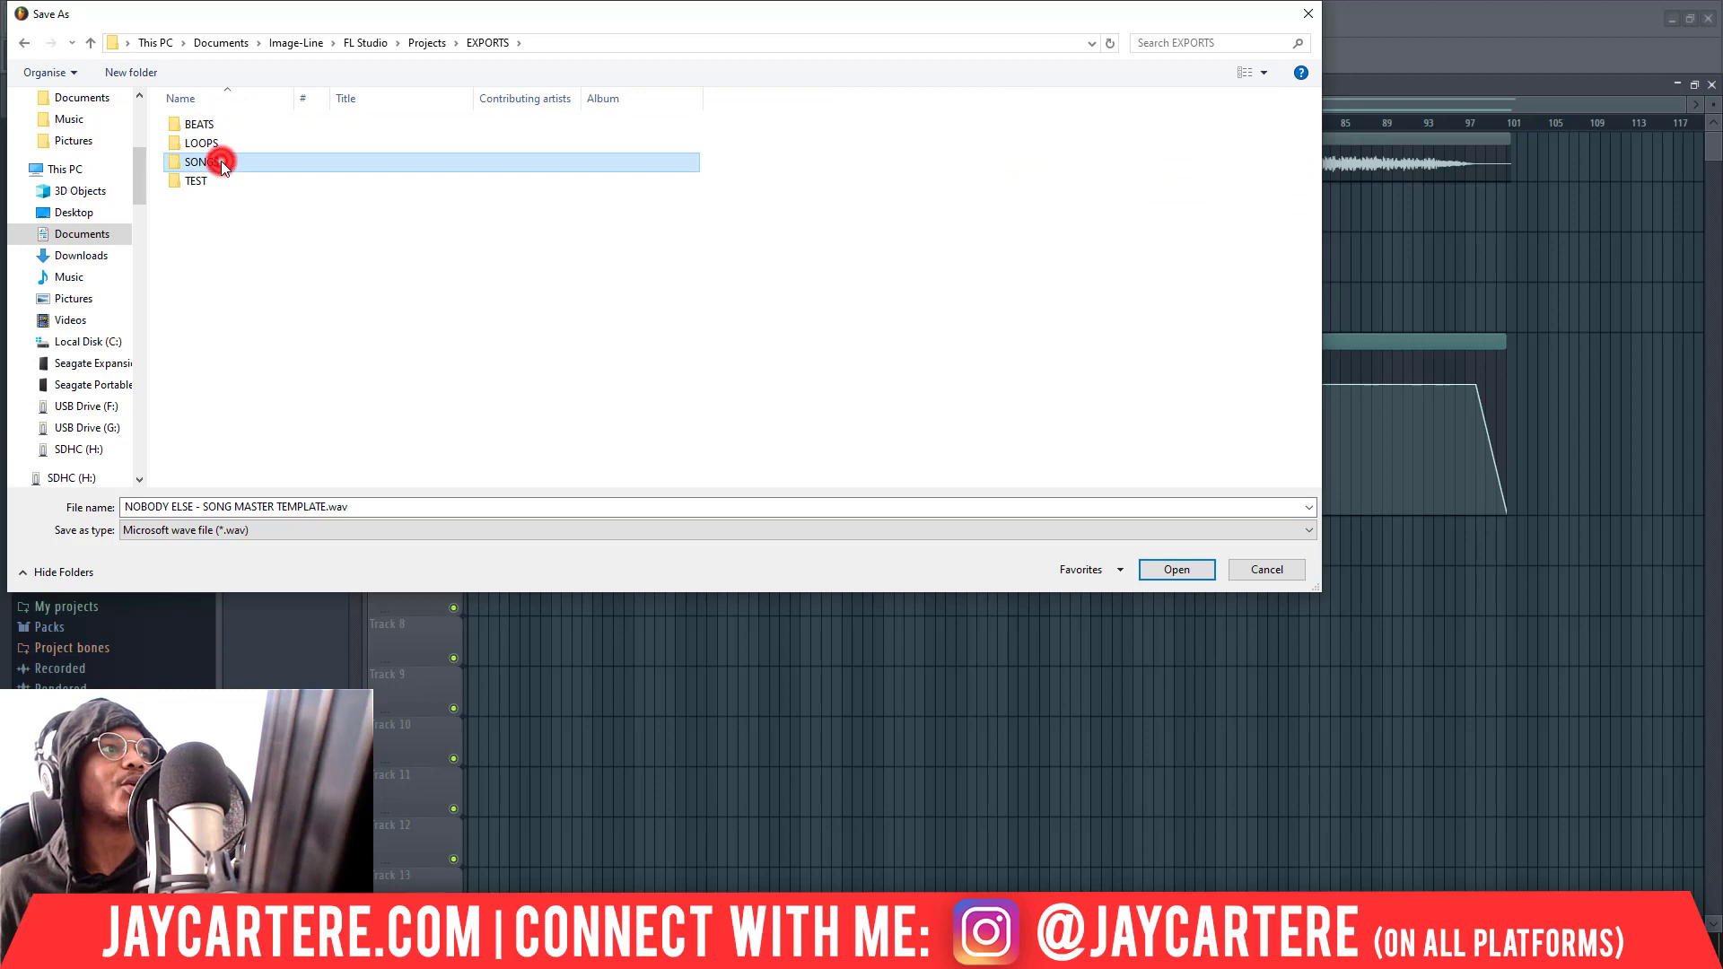
double_click(230, 126)
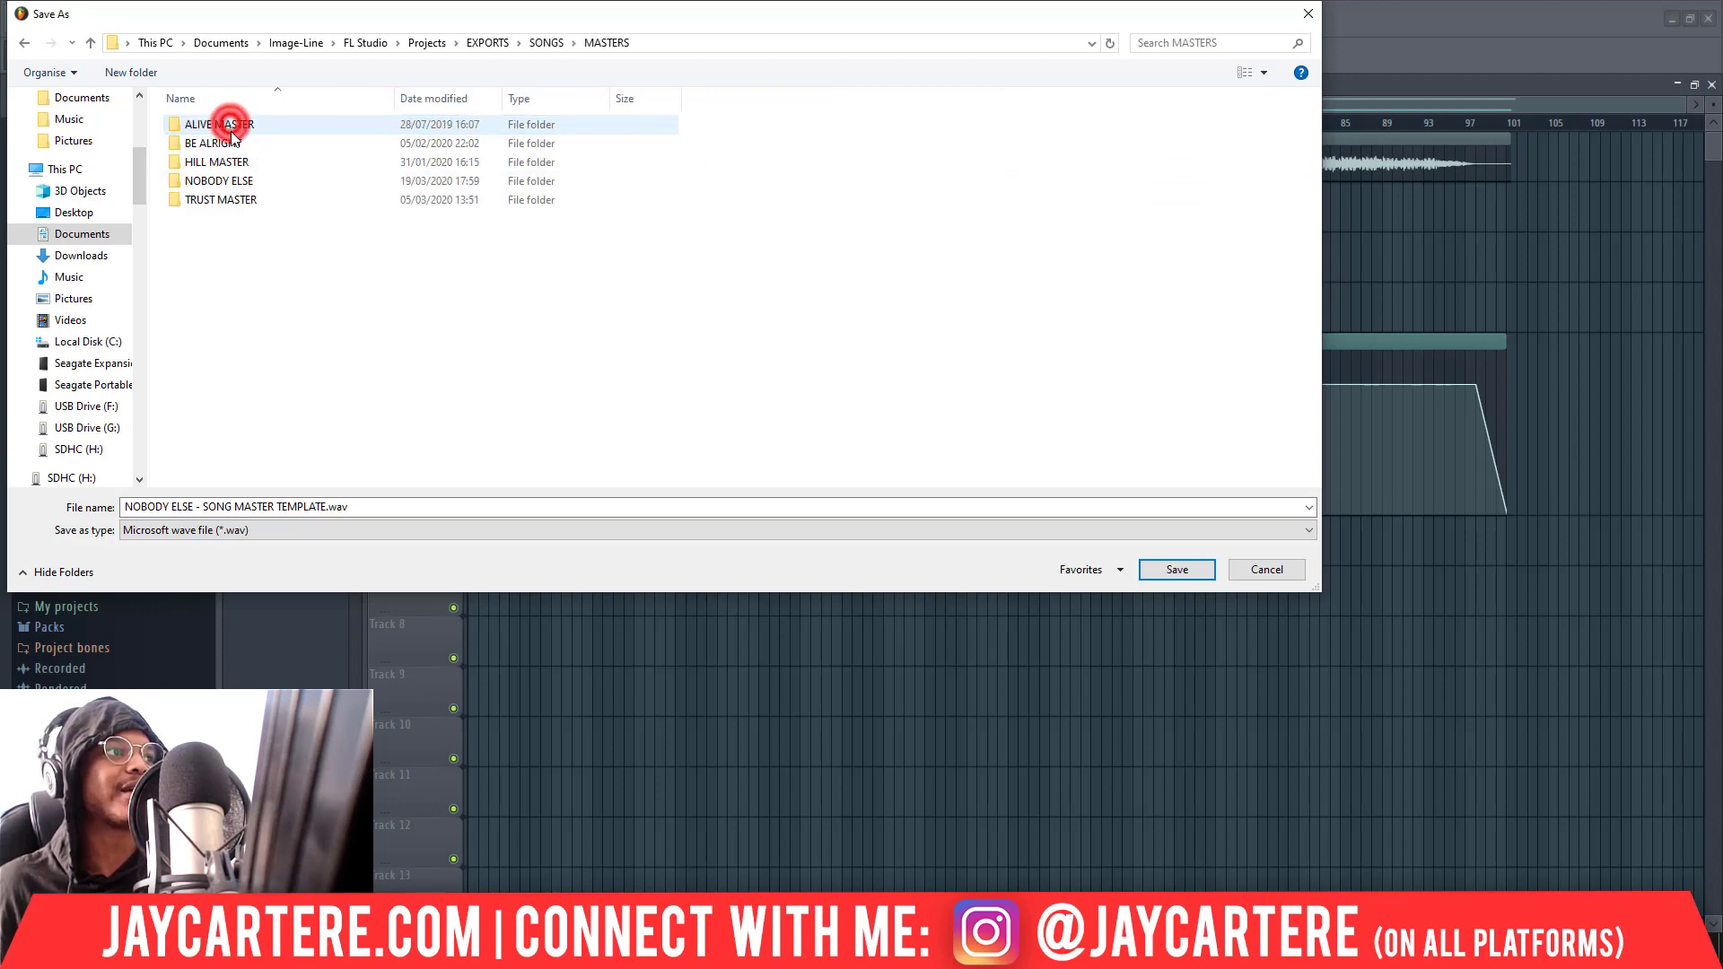
left_click(235, 181)
double_click(235, 180)
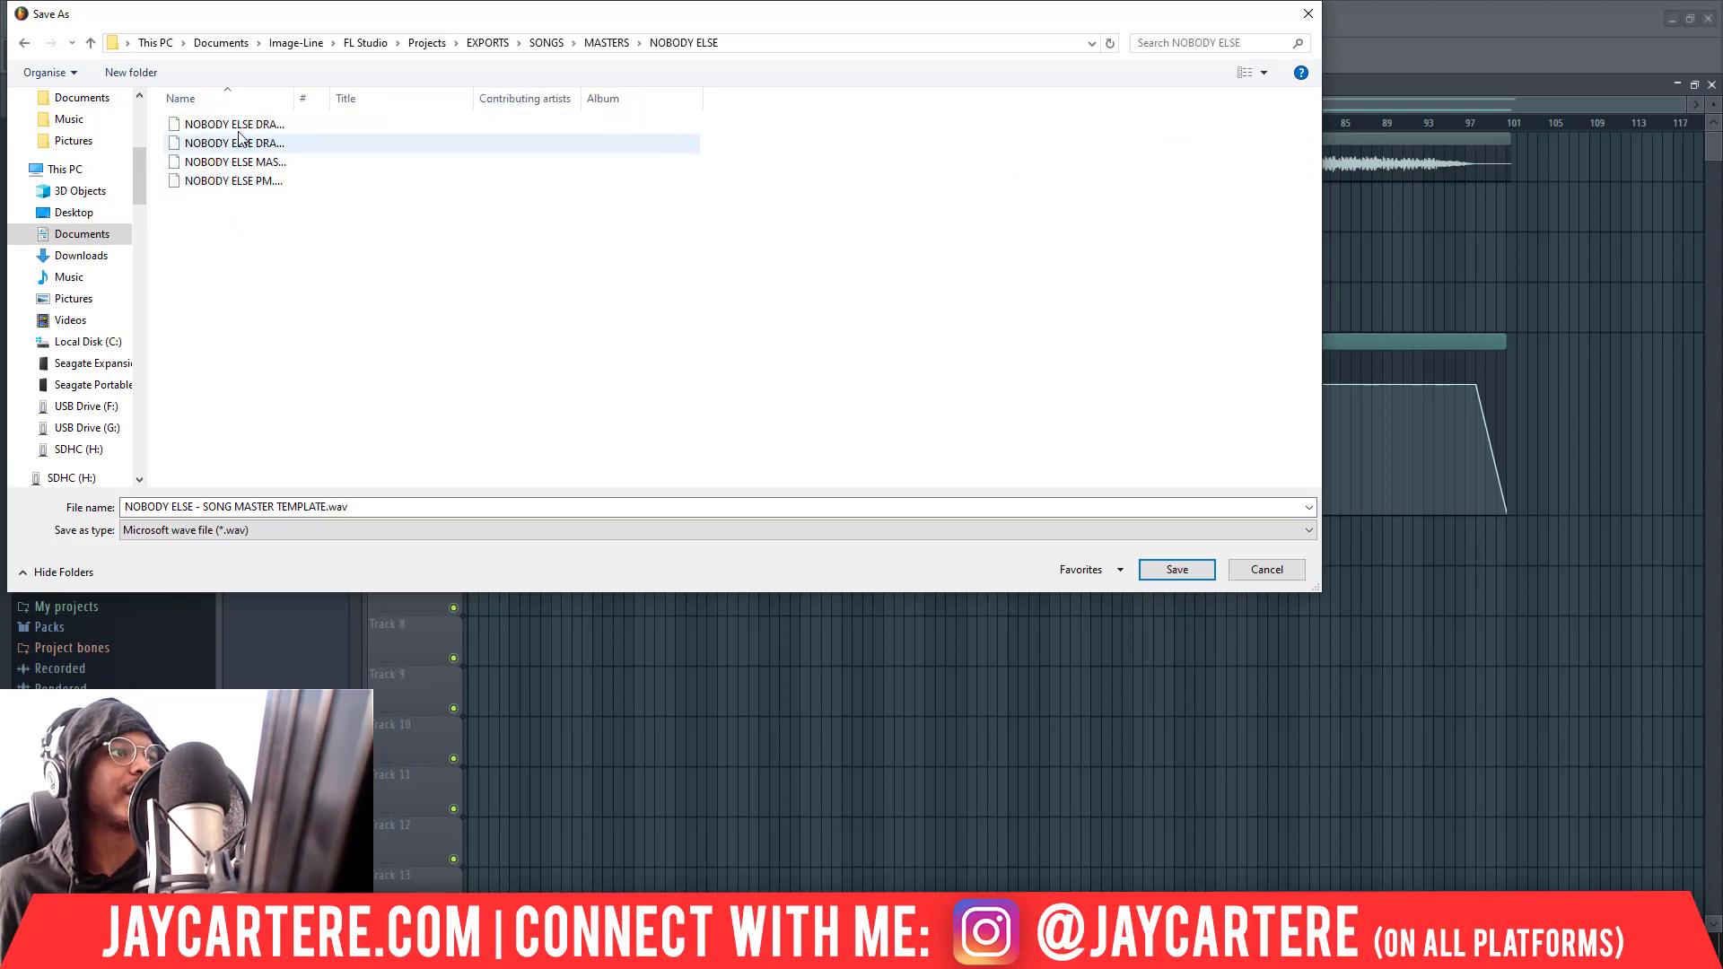
Name the export "NOBODY ELSE MASTER test .wav", based on the existing master's file name, and open the render settings
left_click(237, 162)
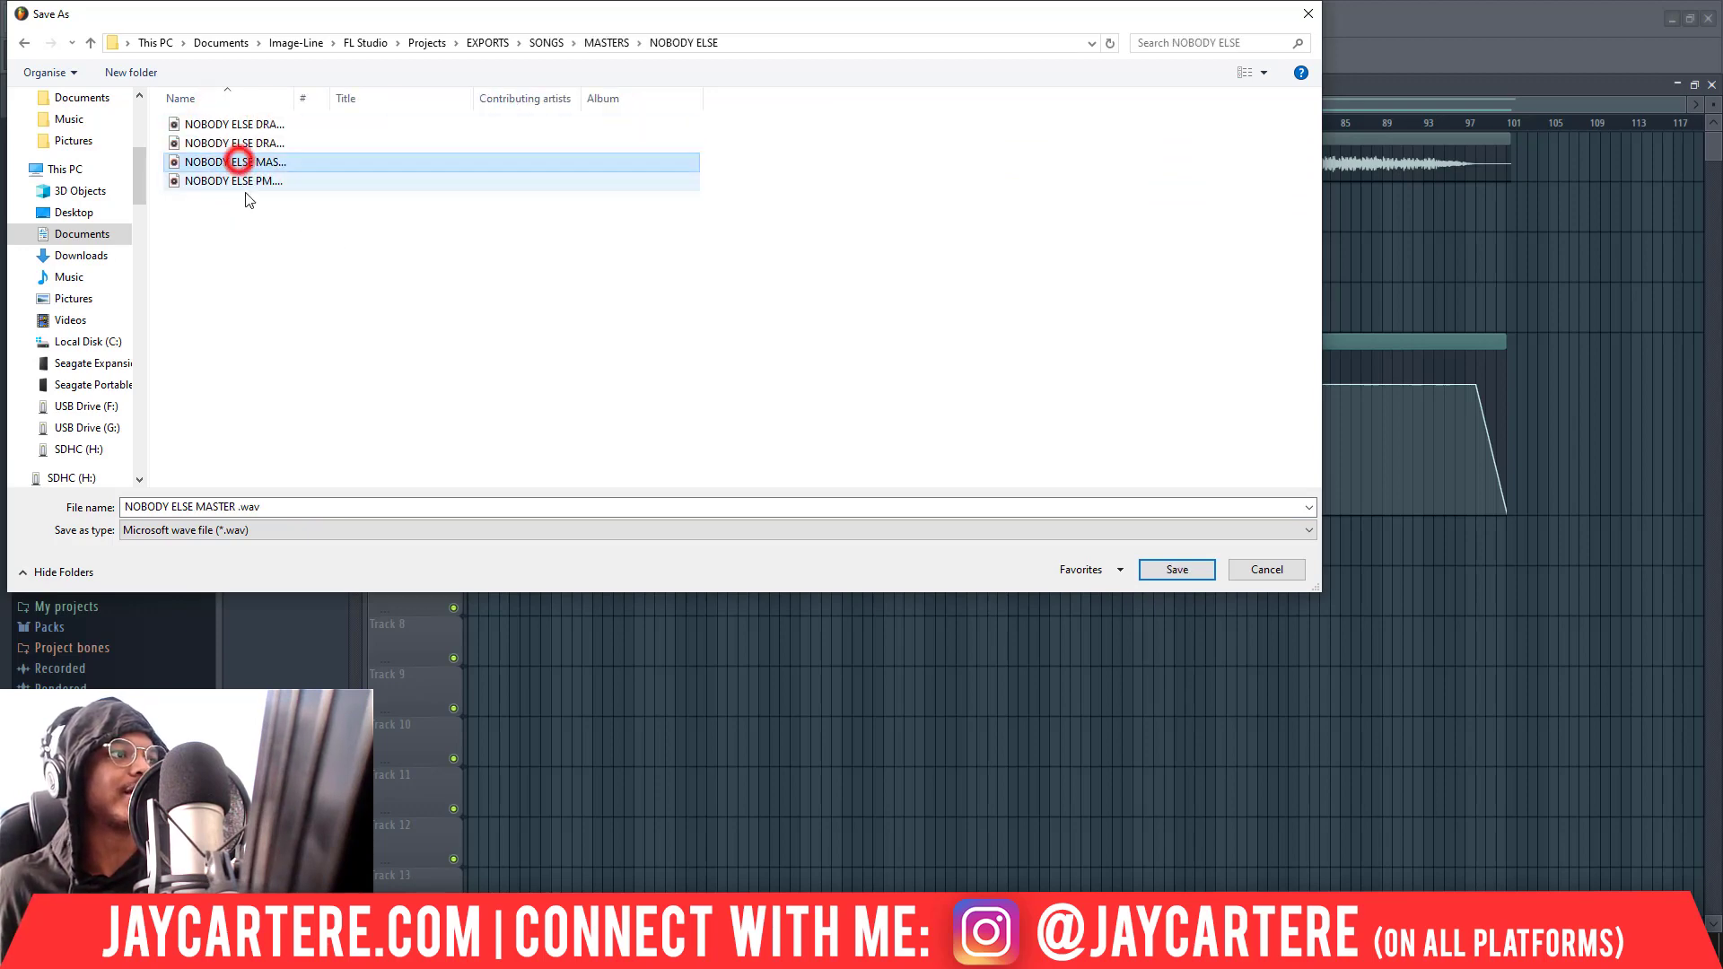
left_click(235, 506)
left_click(235, 506)
type("te")
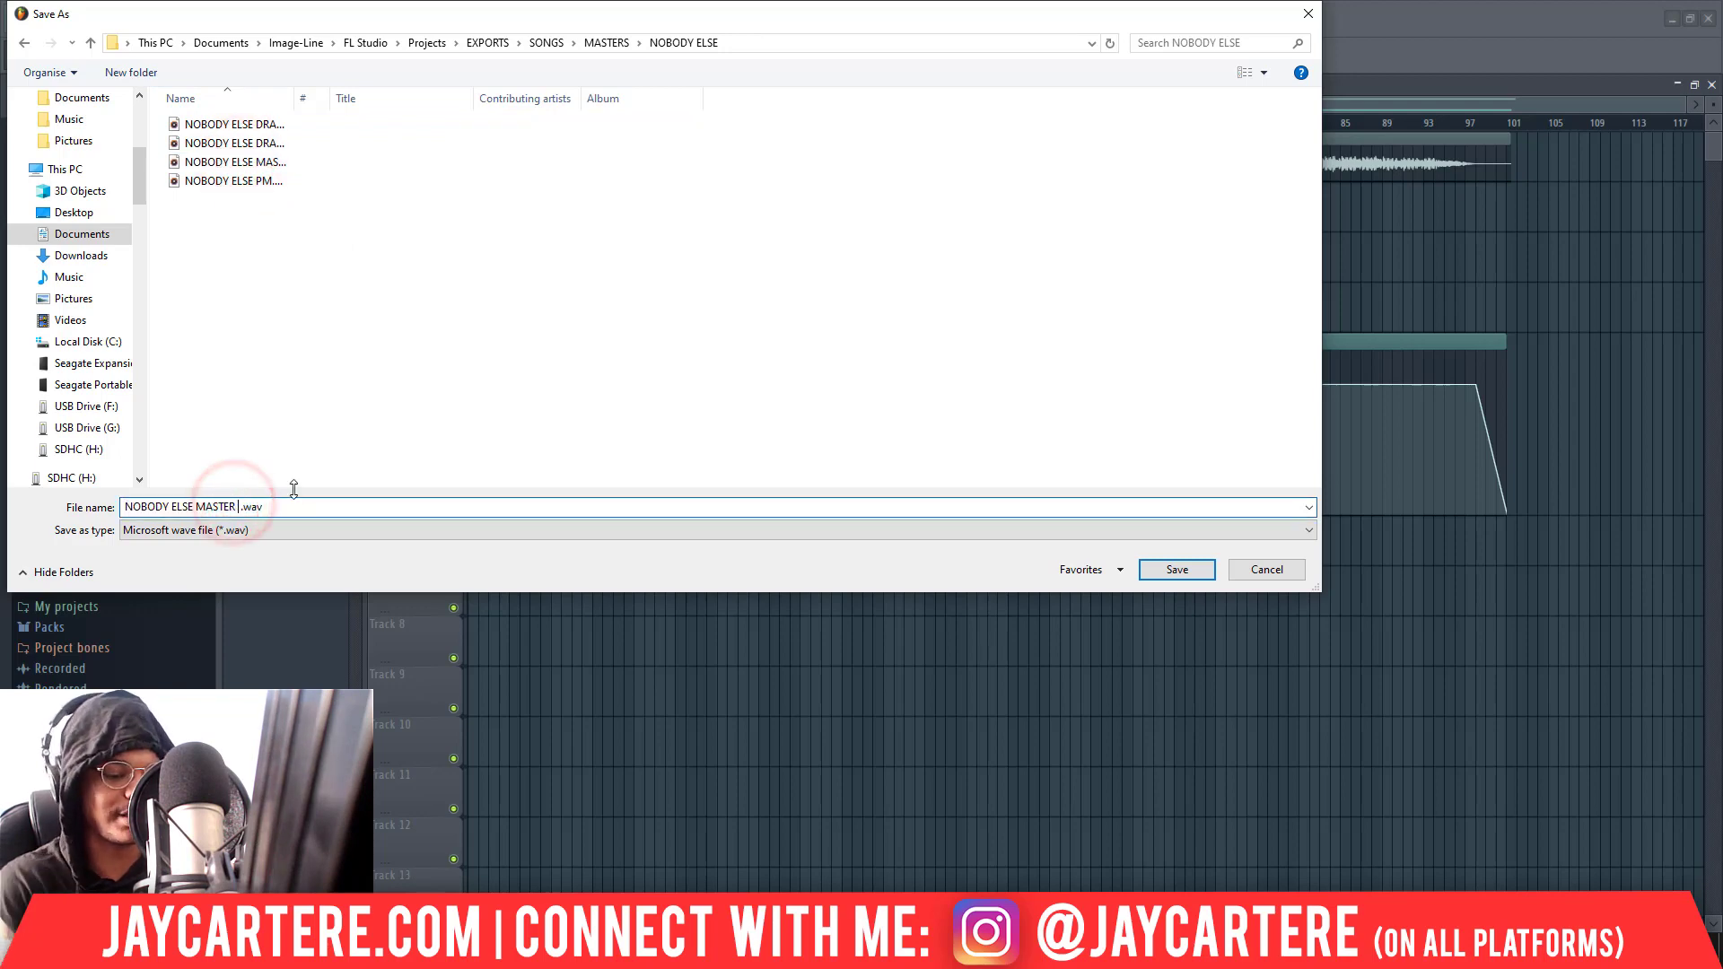
type("st")
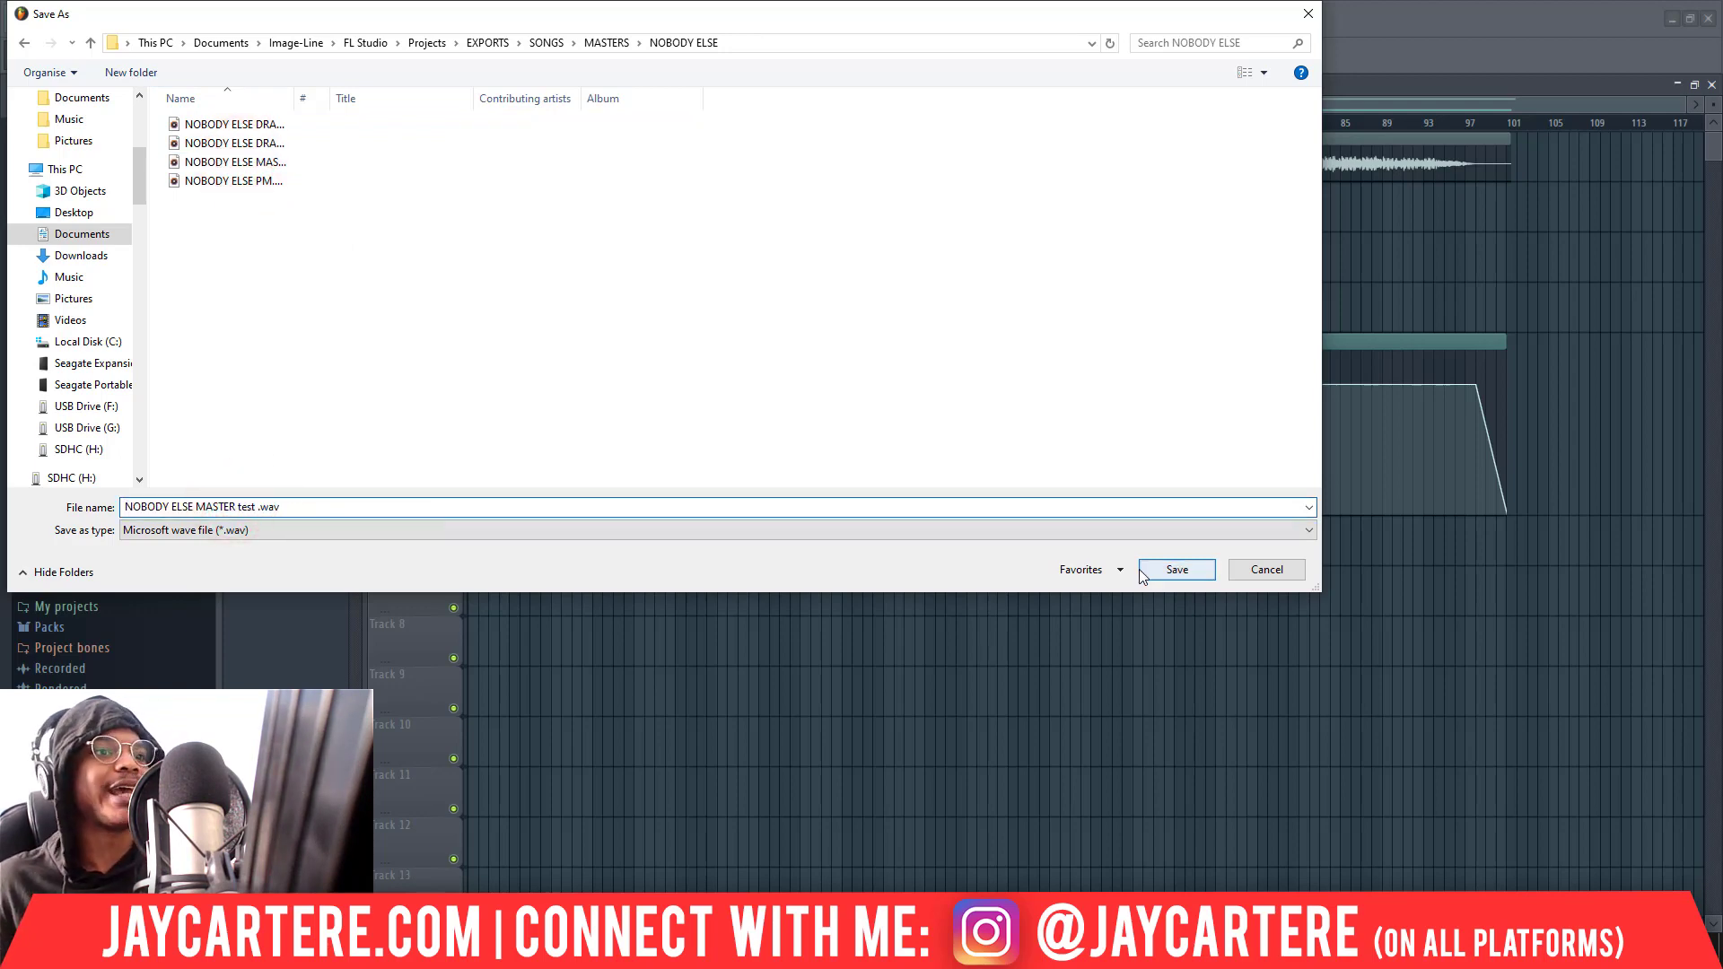
left_click(1164, 569)
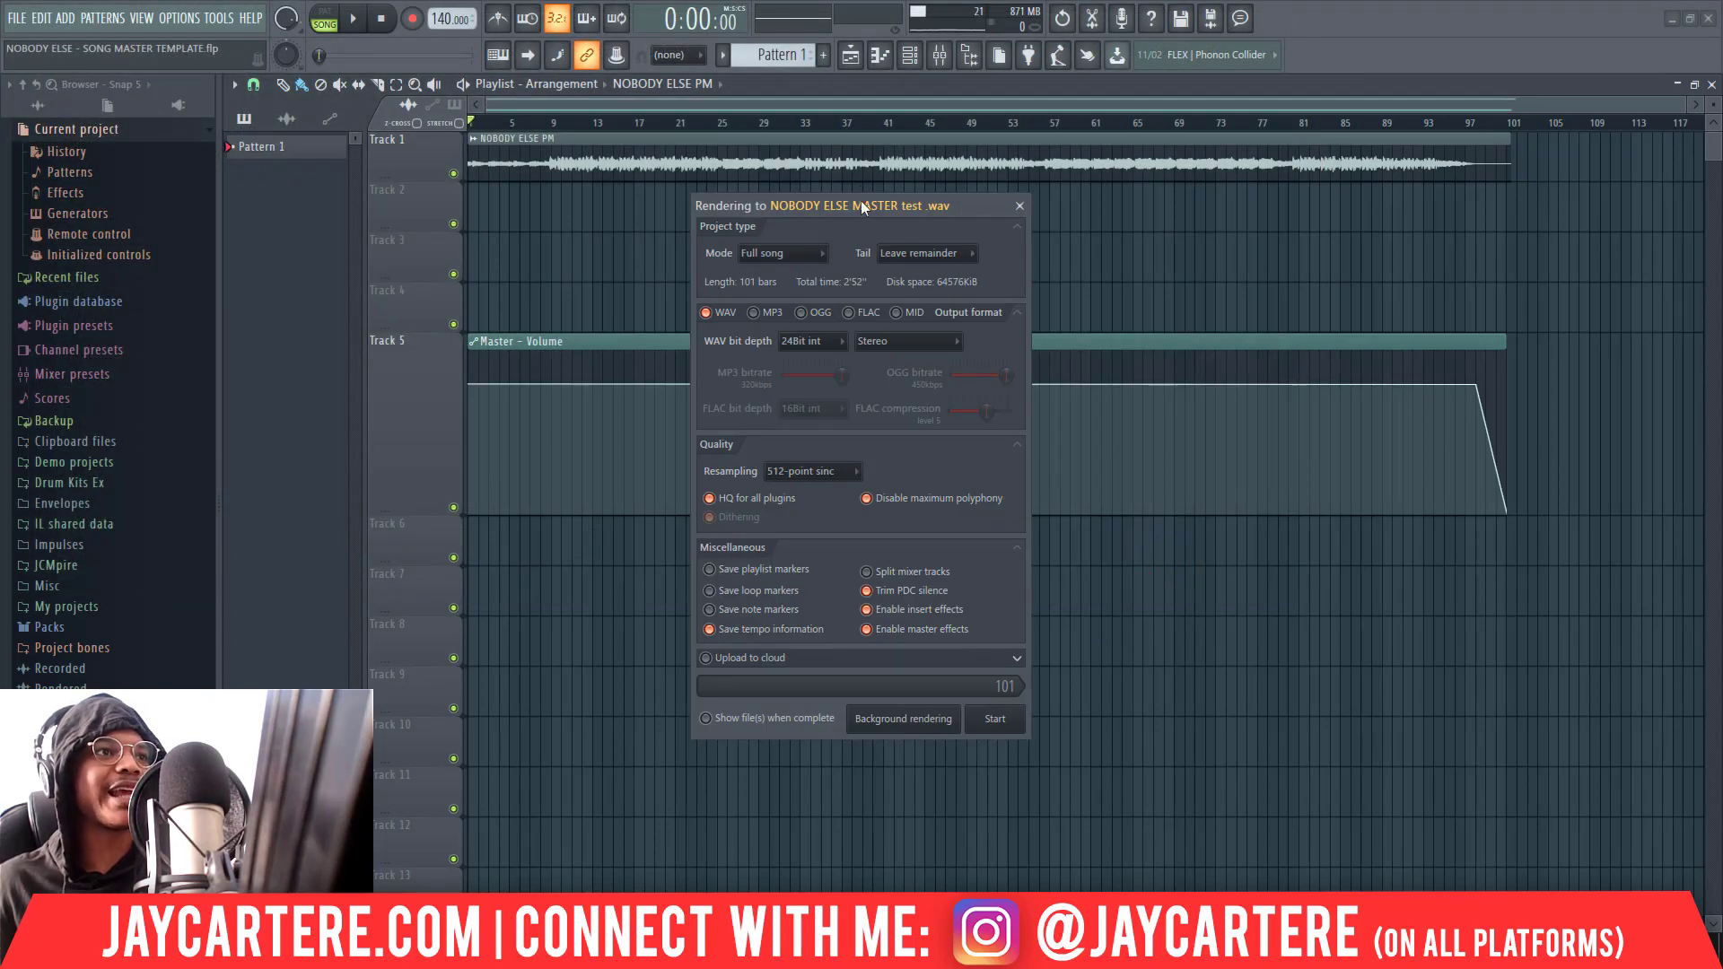
Check the render mode choices with Full song selected and close the render settings without rendering
left_click_drag(861, 206, 817, 136)
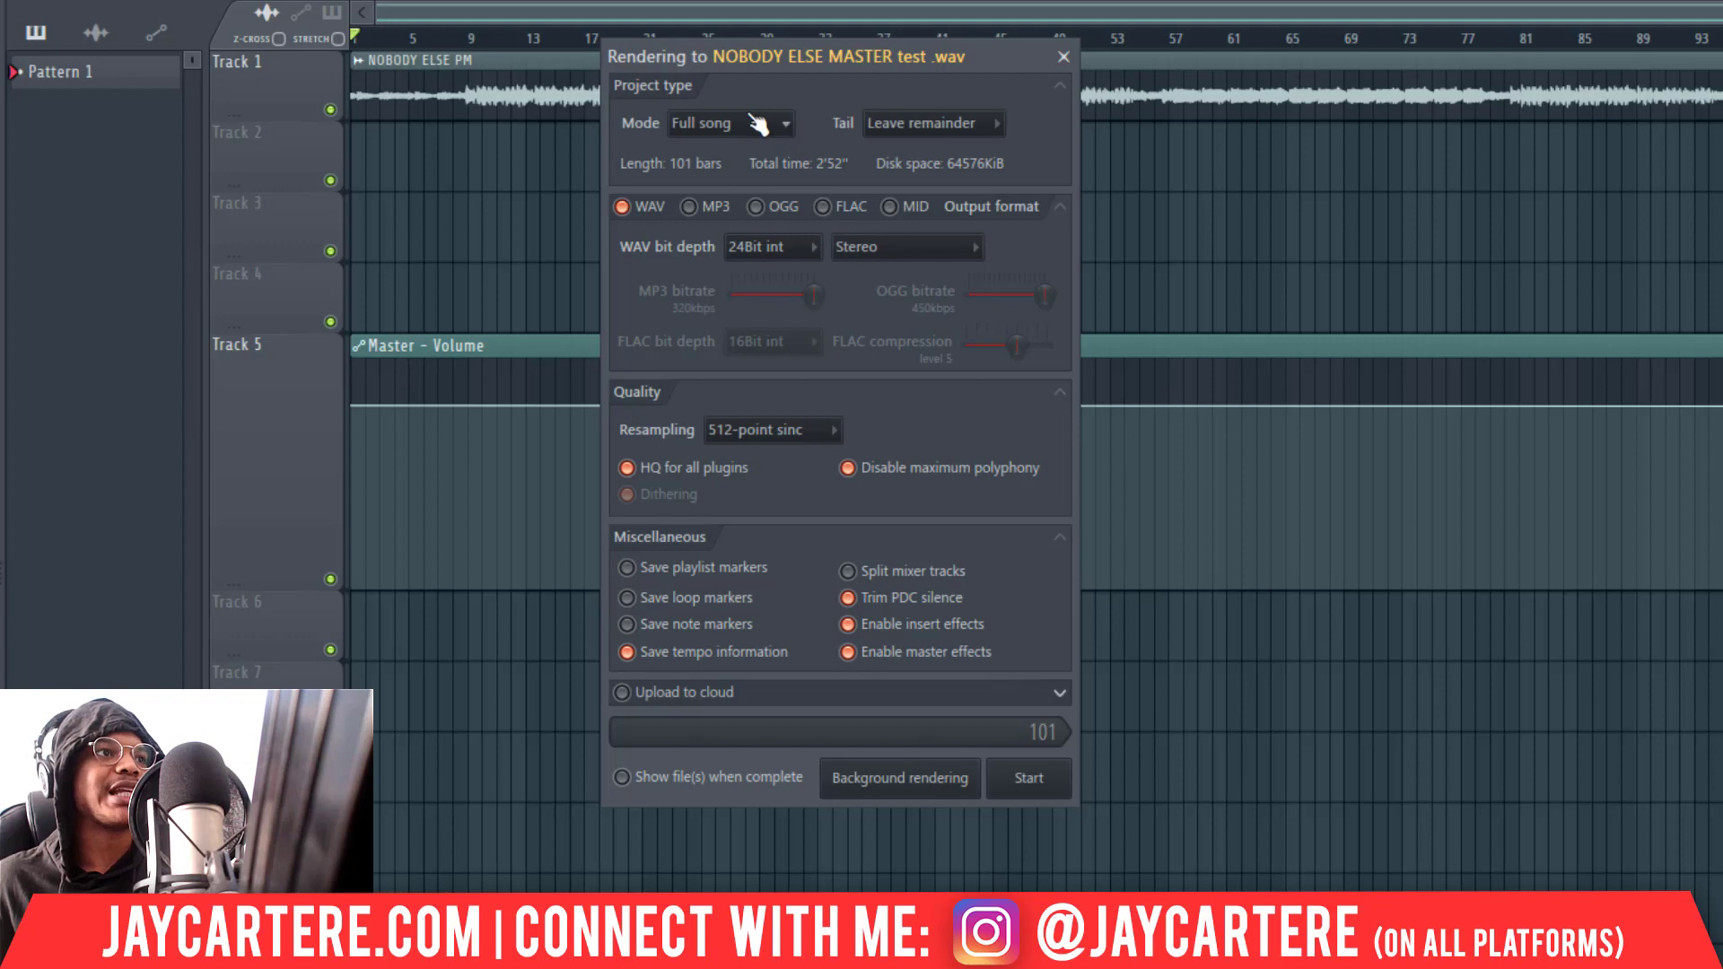
left_click(778, 130)
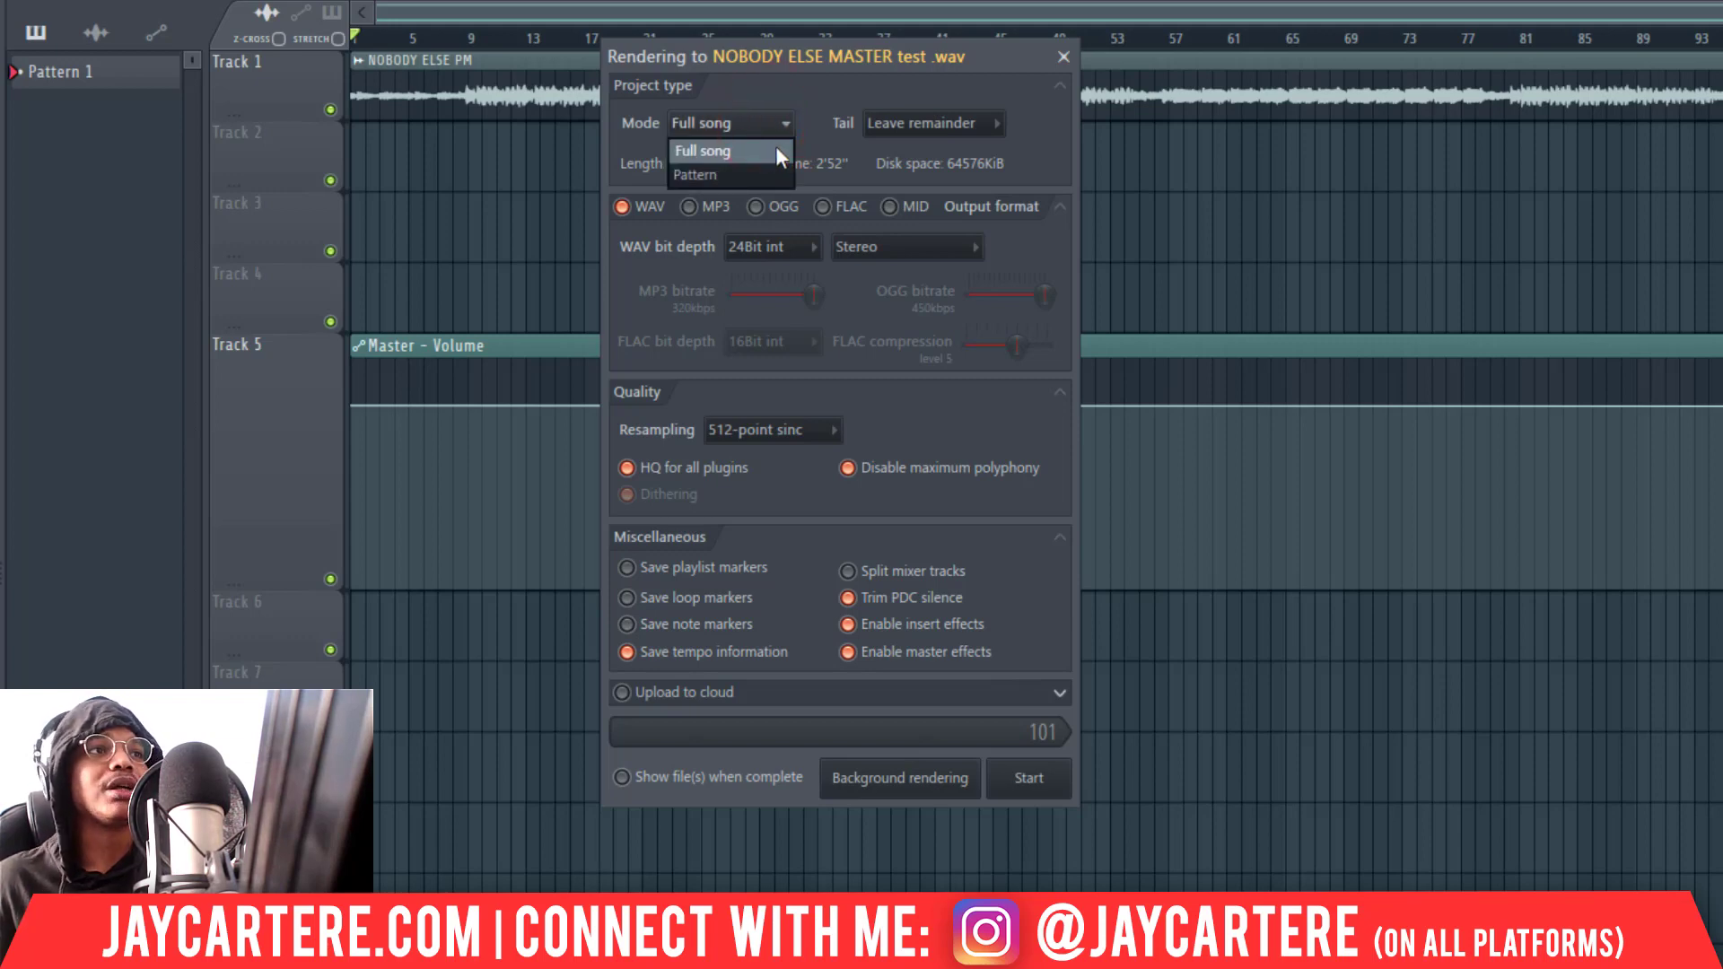
left_click(776, 150)
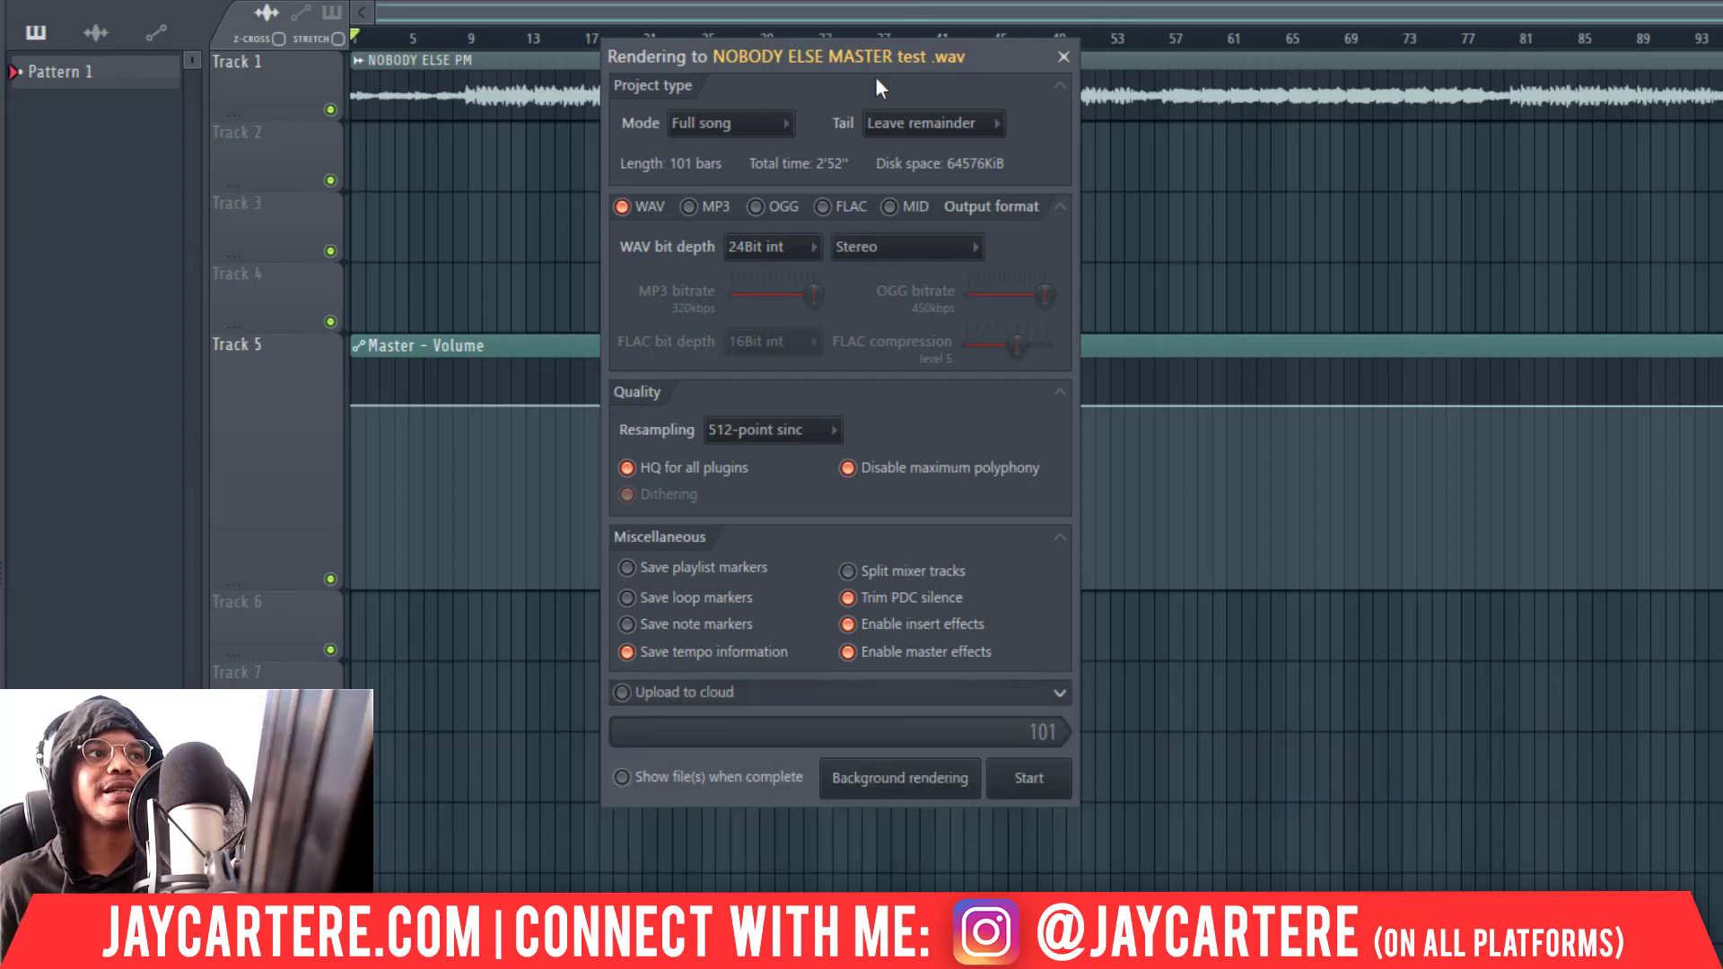
left_click(1064, 57)
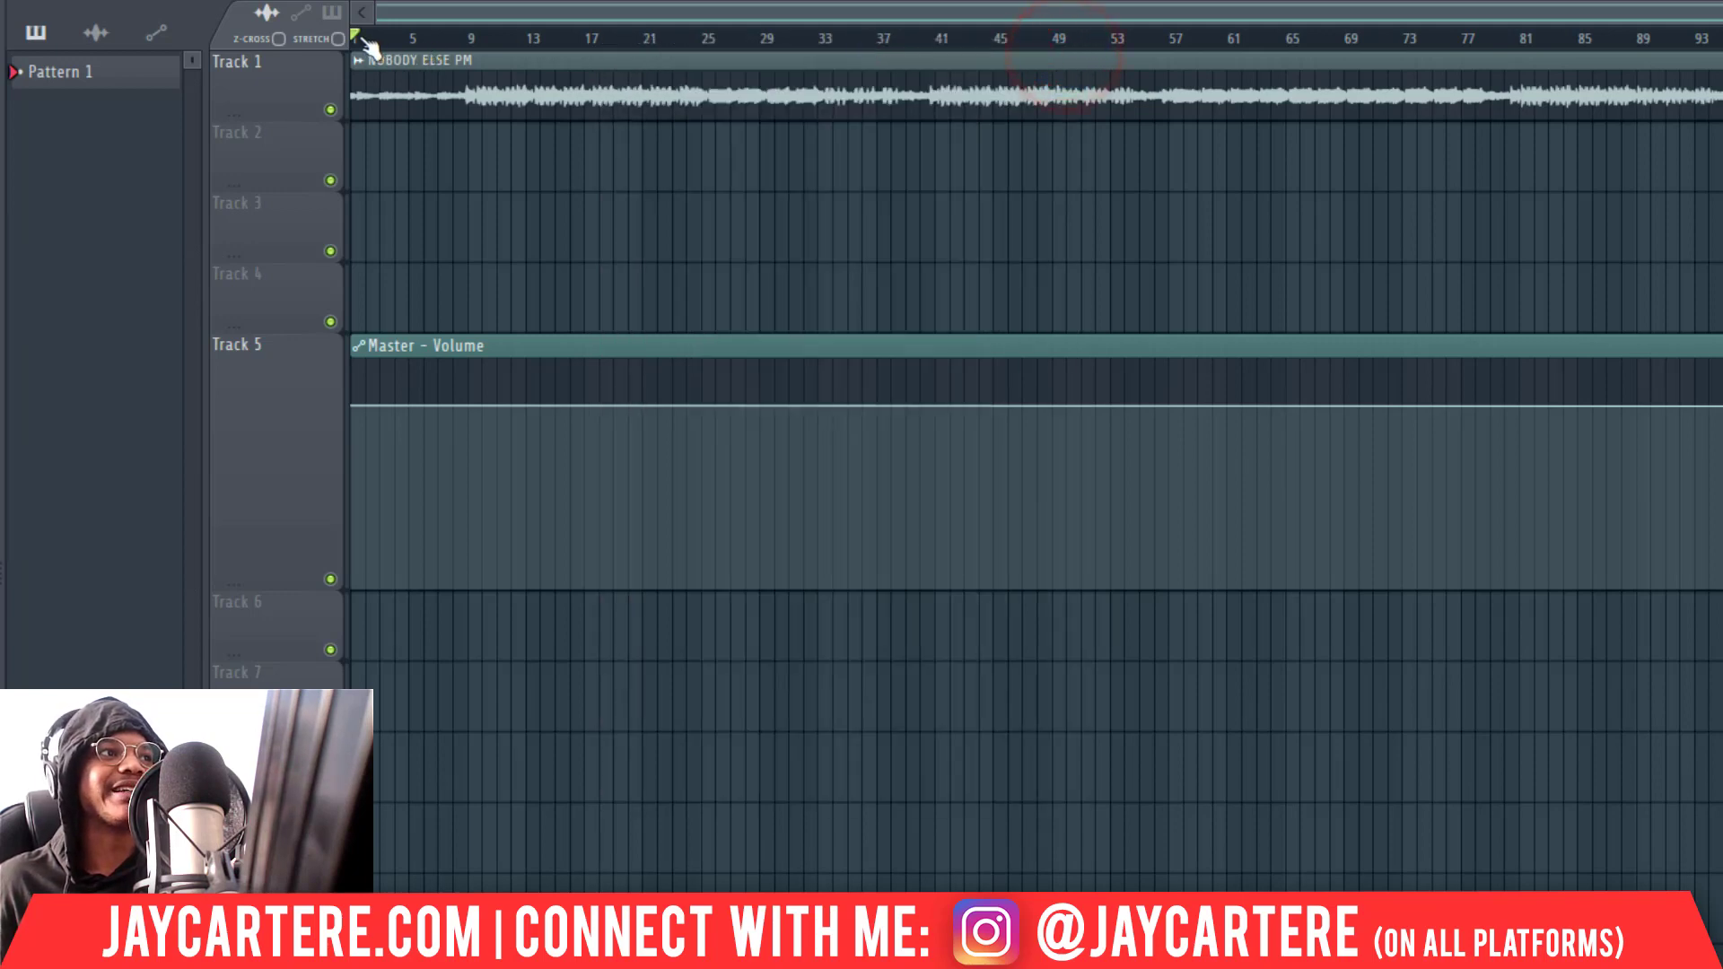
Select the whole song's time range in the playlist, from bar 1 to bar 101
left_click_drag(358, 37, 1718, 41)
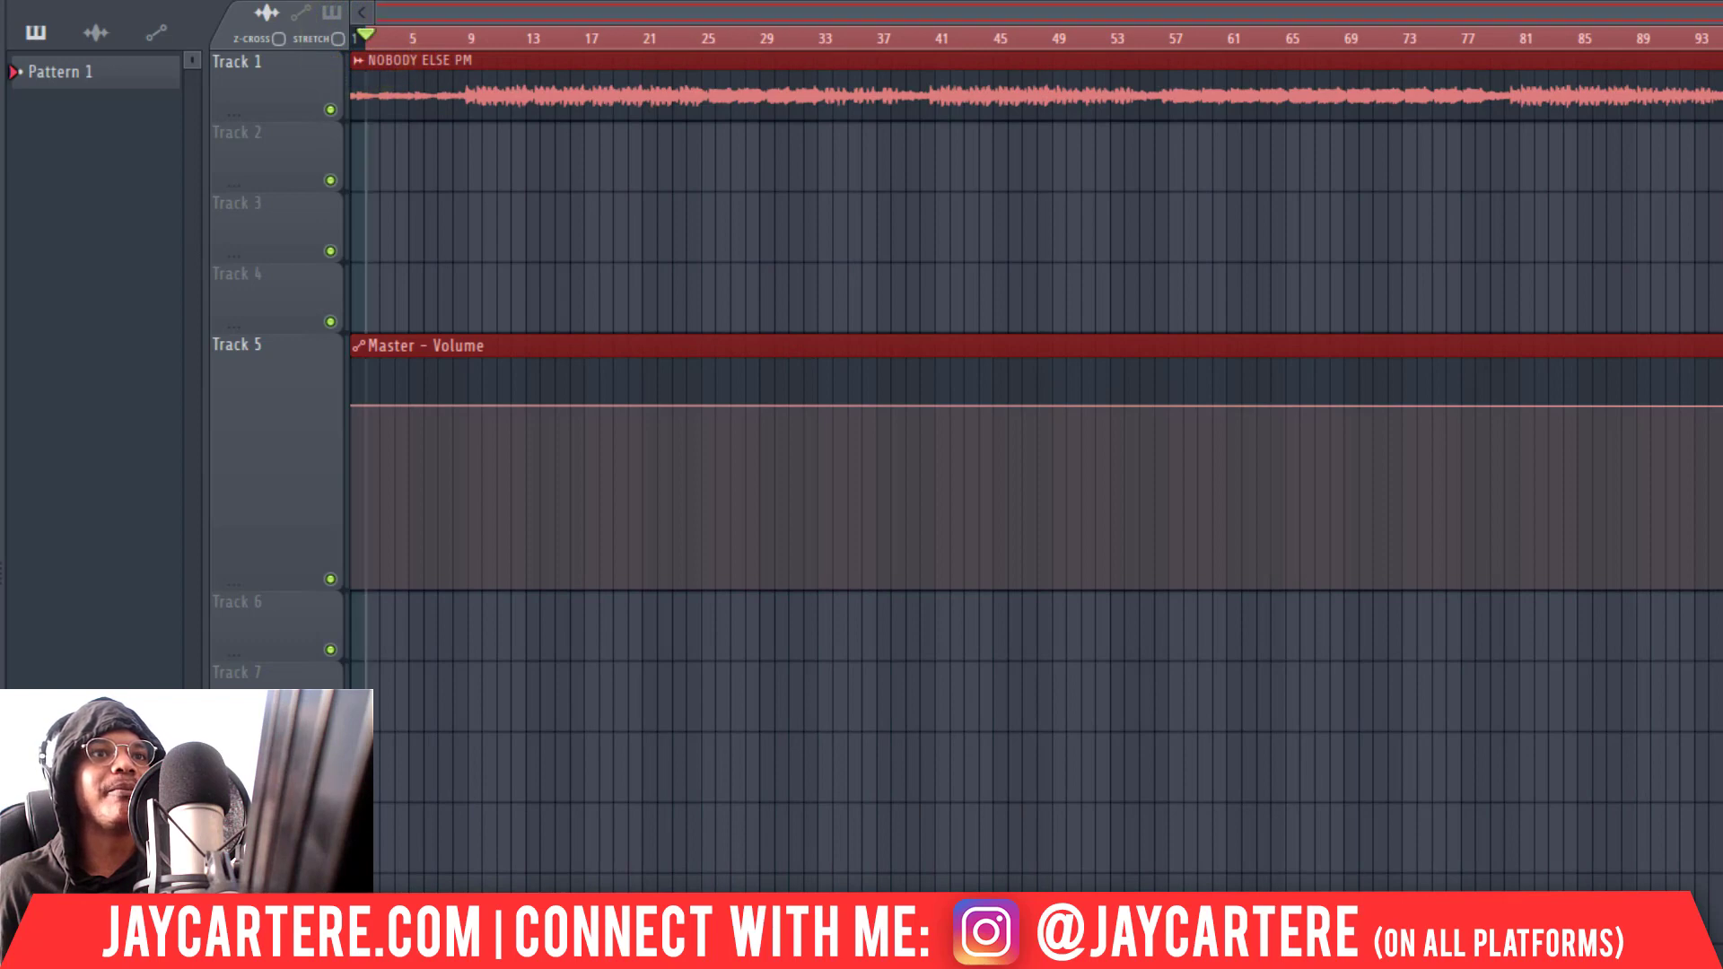
left_click(1703, 40)
right_click(386, 43)
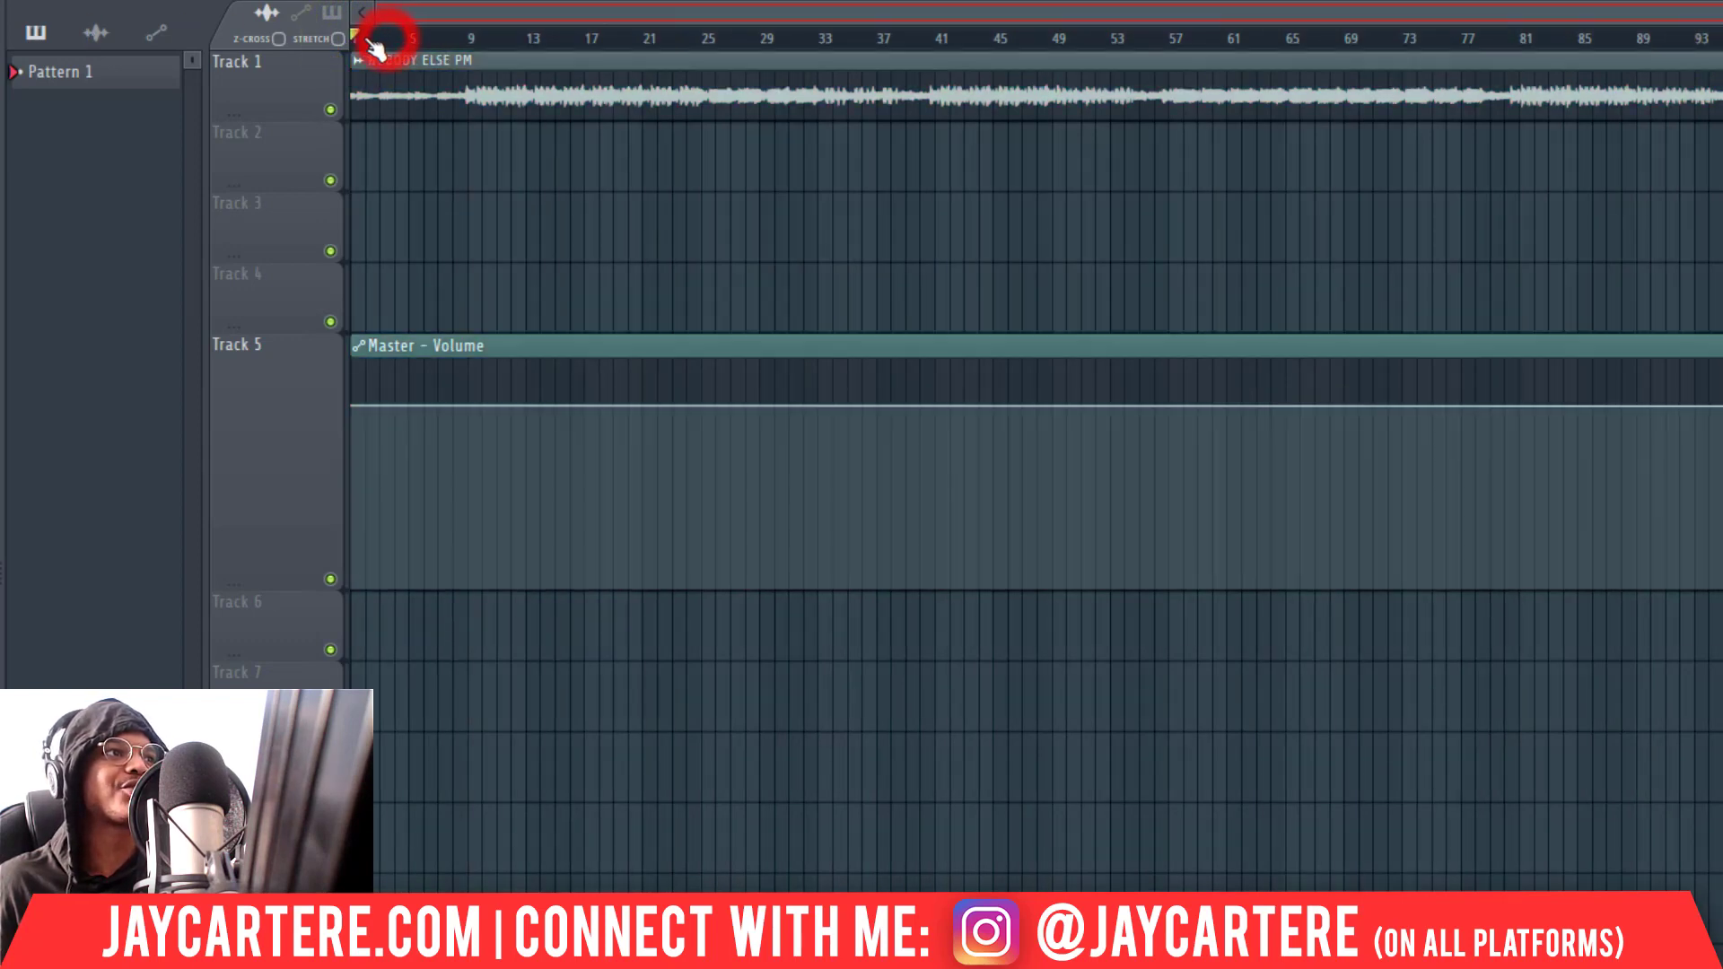
left_click_drag(355, 39, 1718, 45)
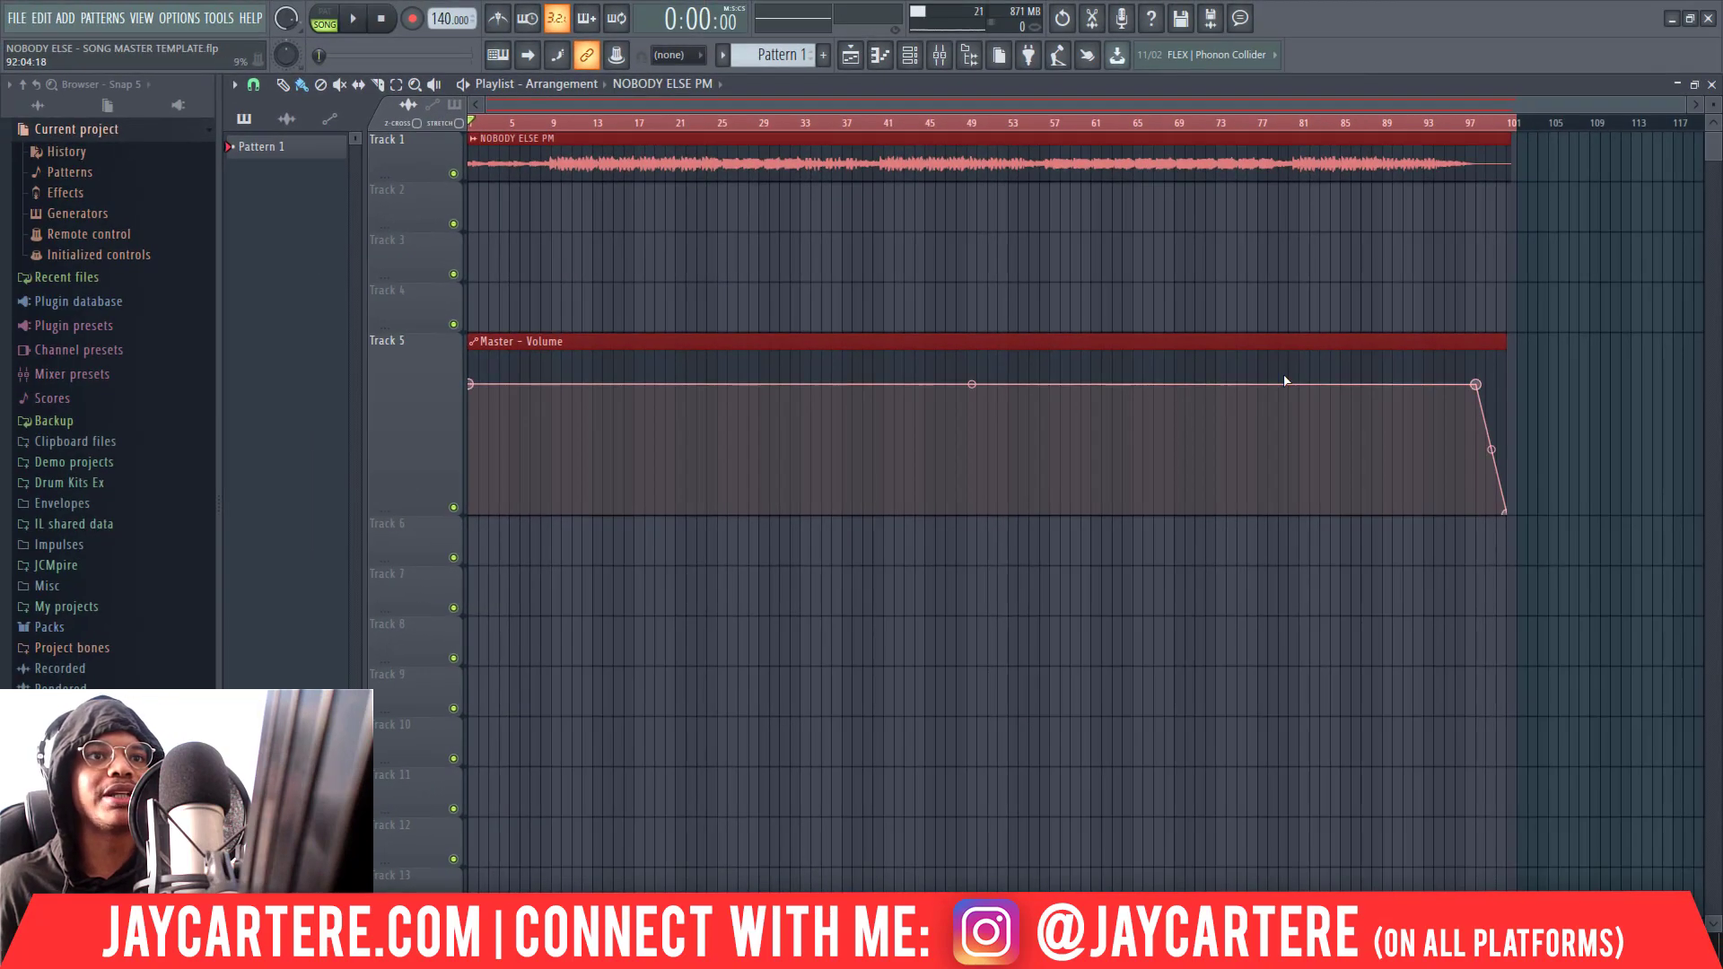
Start a wave file export of the selected range into the EXPORTS > SONGS > MASTERS > NOBODY ELSE folder
left_click(18, 18)
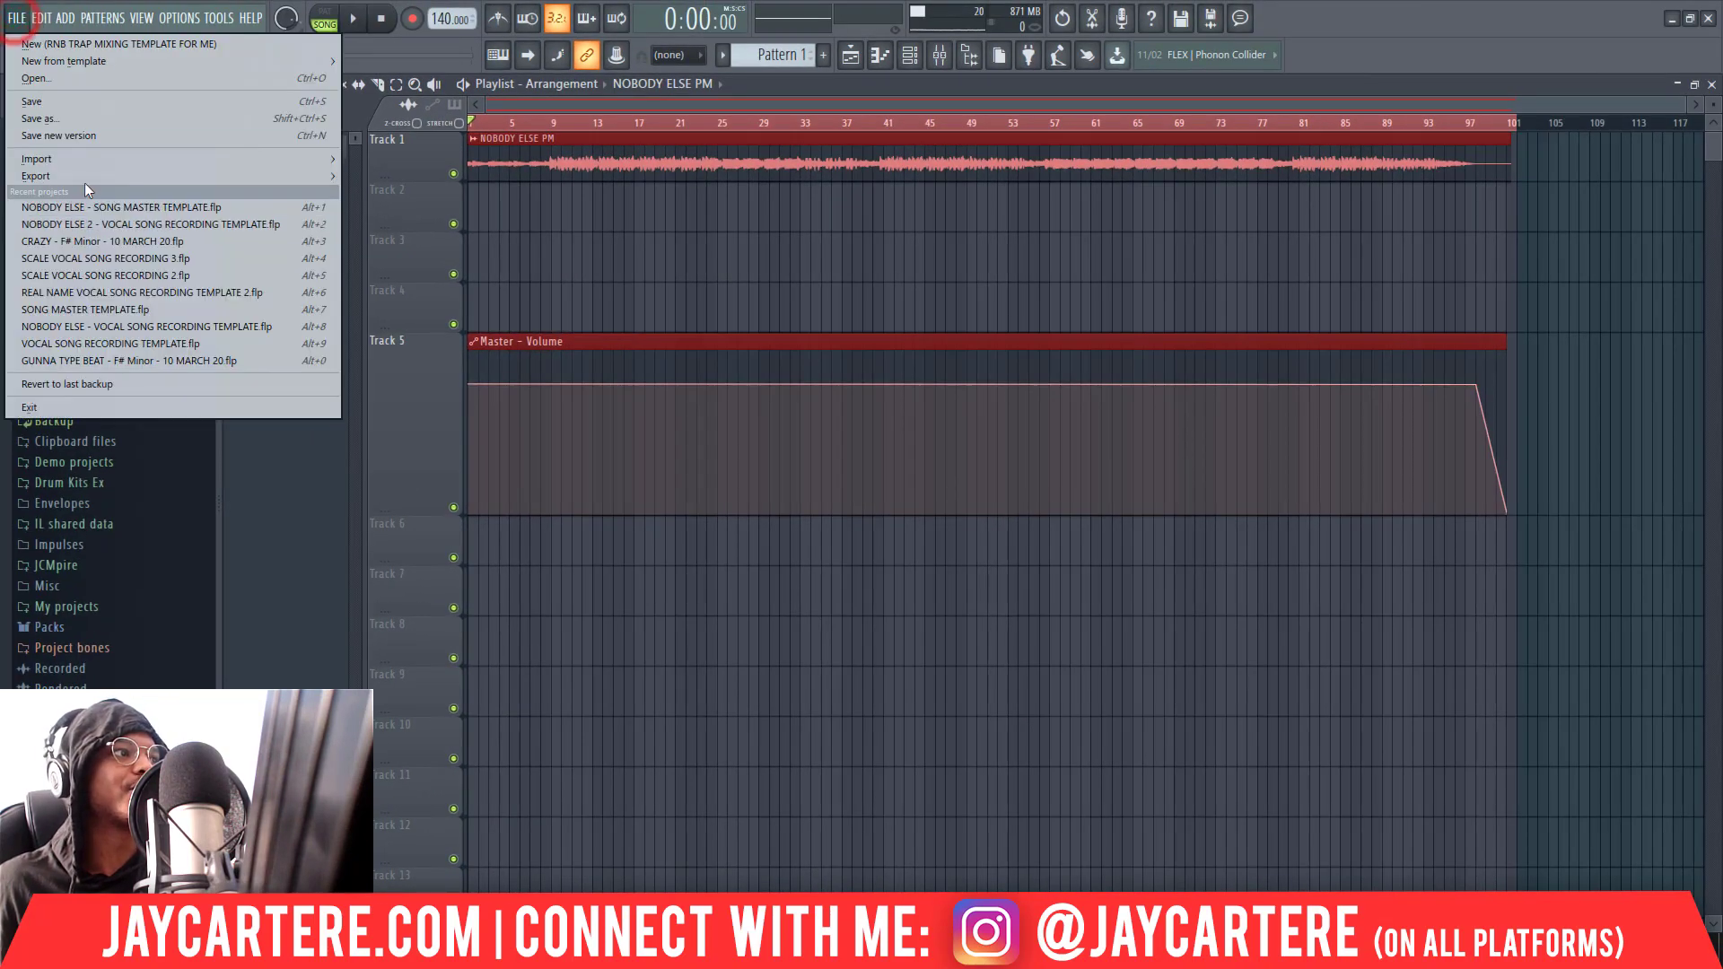
mouse_move(54, 176)
left_click(381, 191)
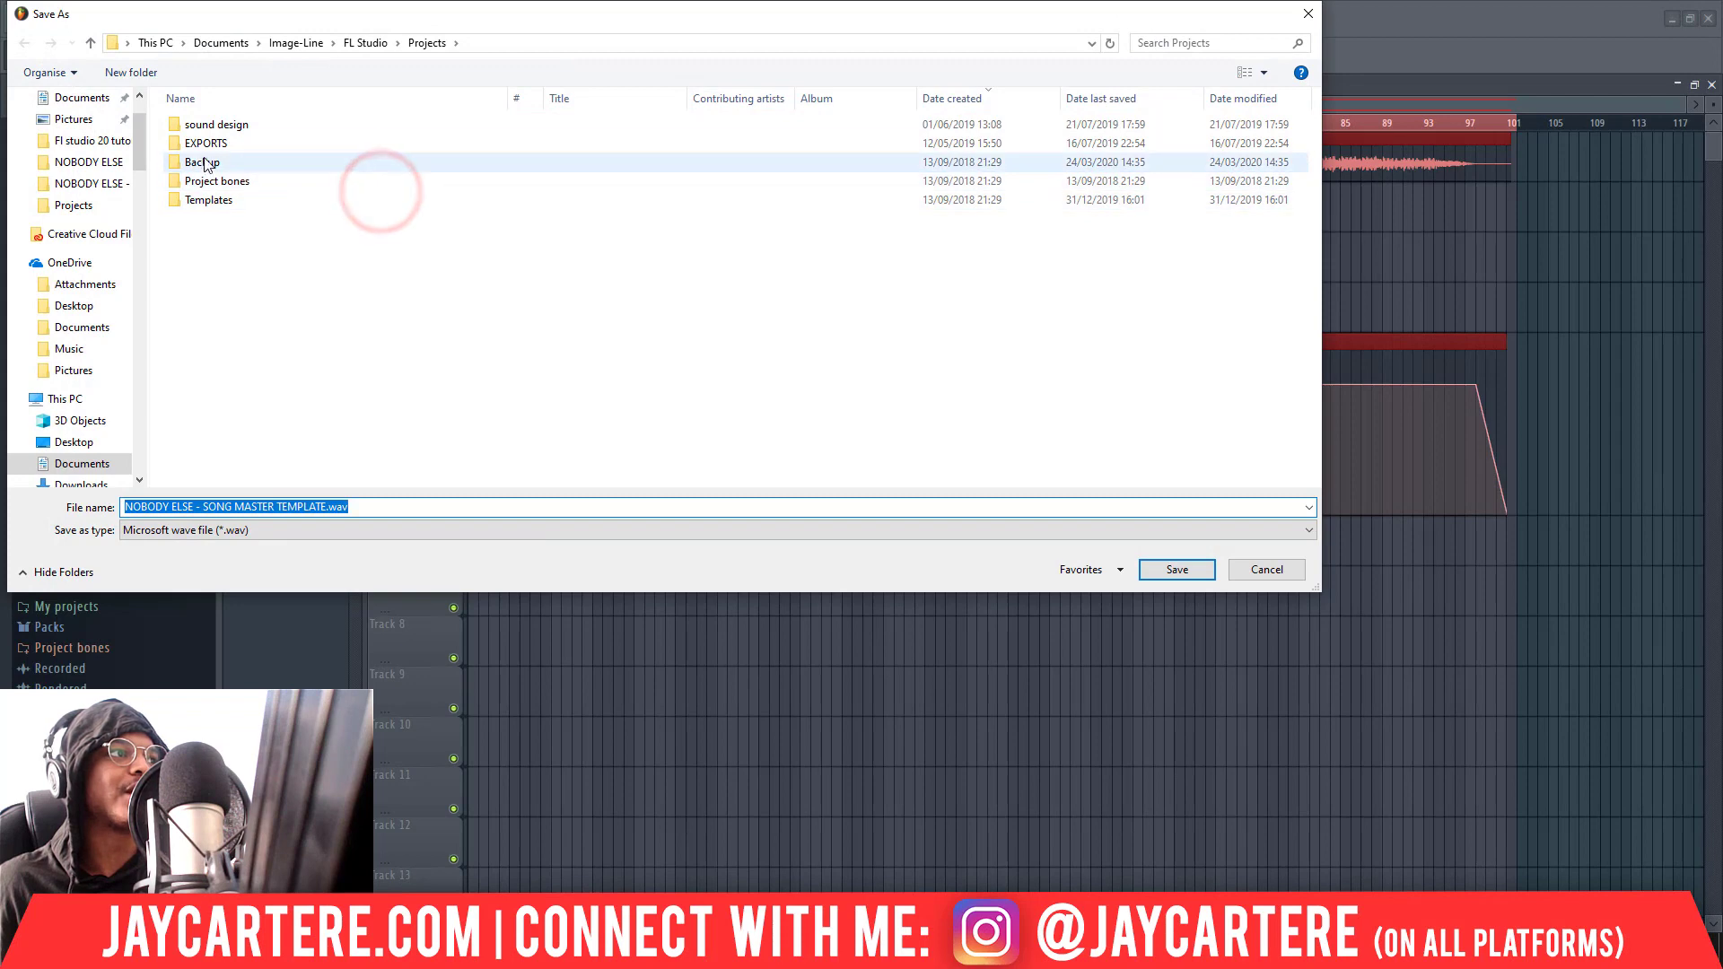
double_click(215, 144)
double_click(212, 160)
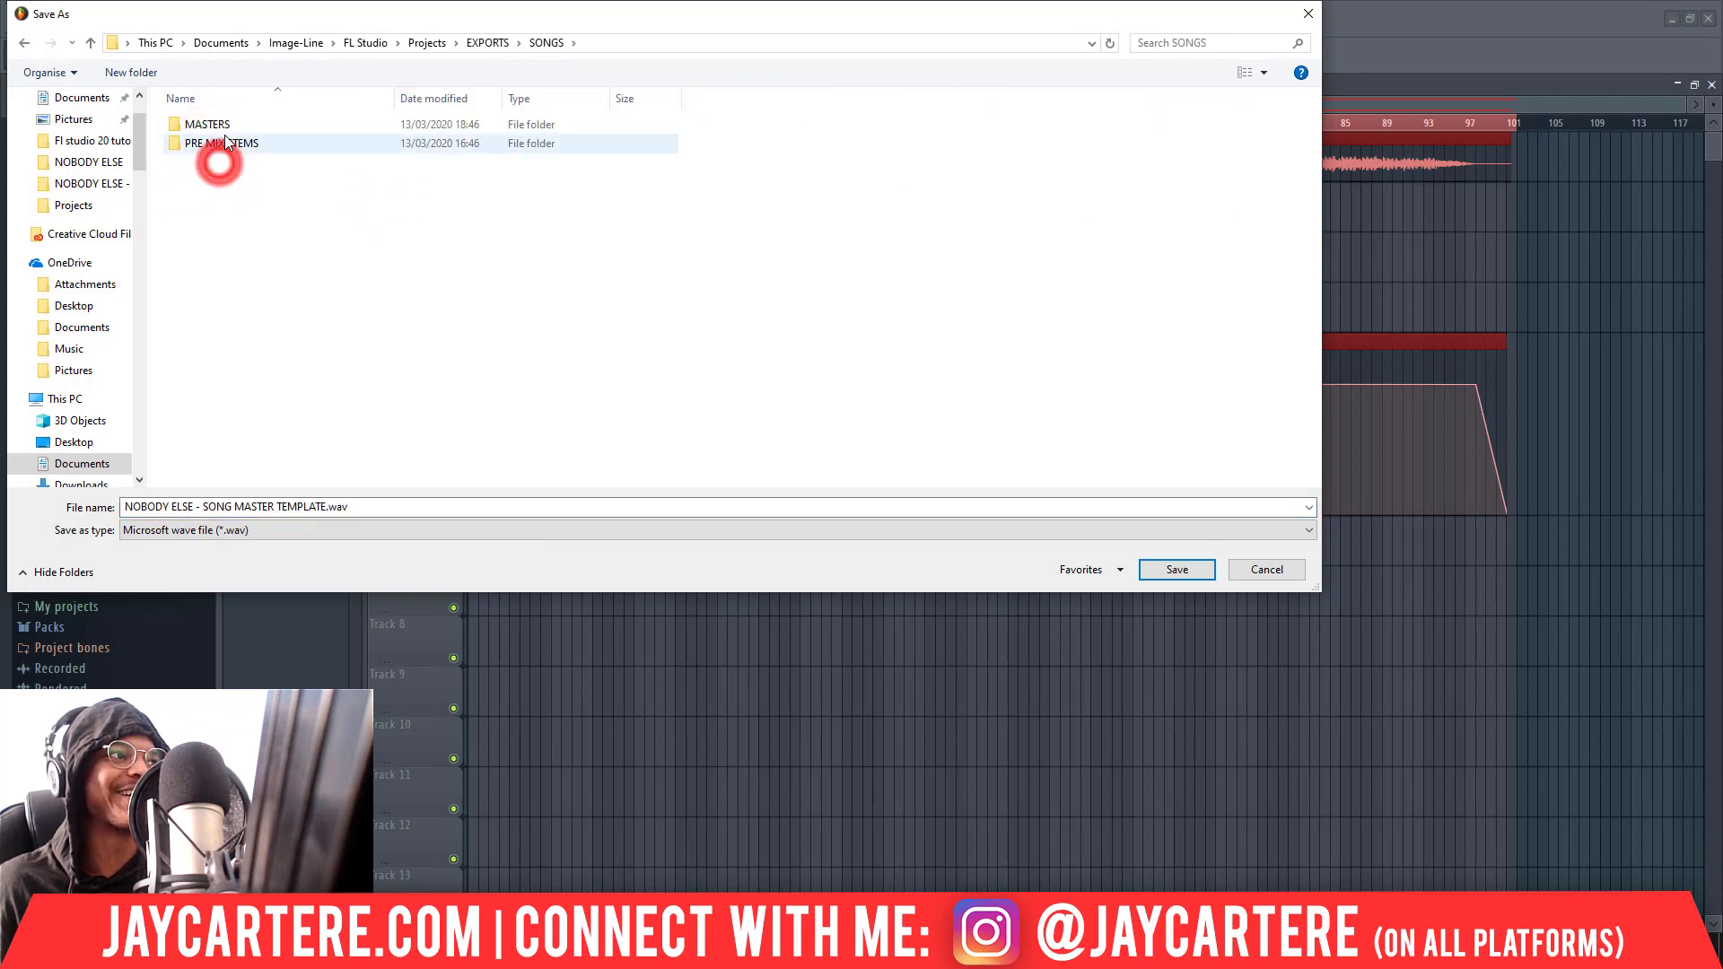
double_click(228, 124)
double_click(229, 179)
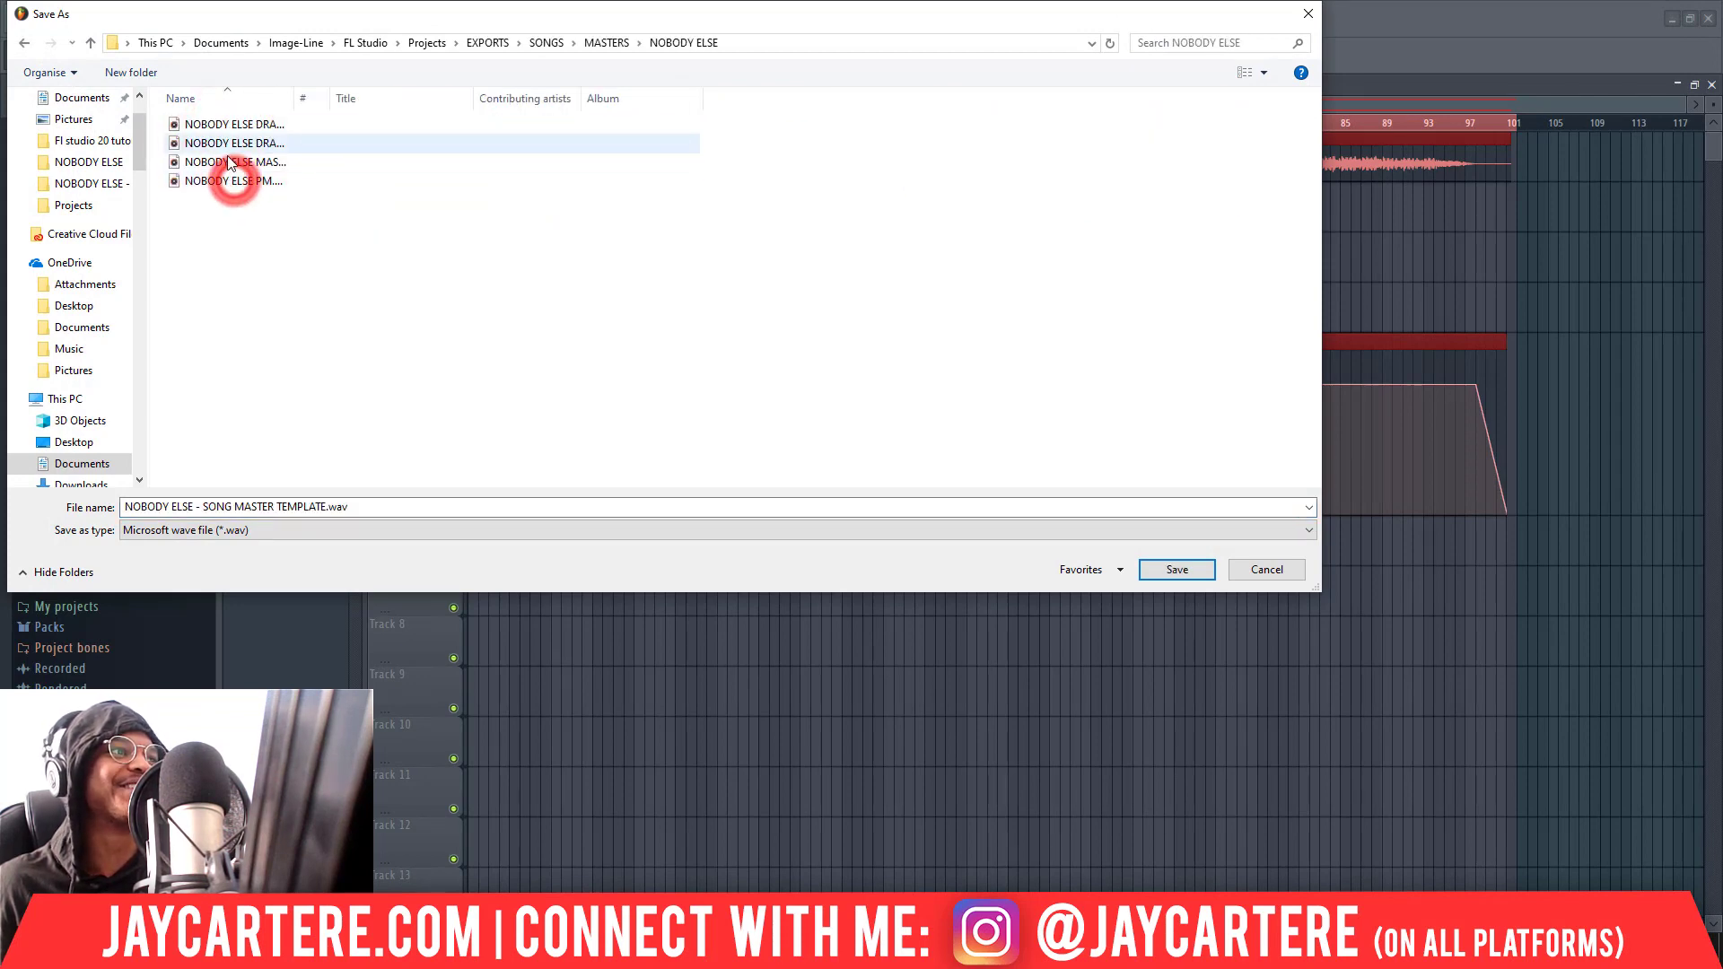
Name the selected-range export "NOBODY ELSE MASTER test .wav" and continue to its render settings
left_click(232, 162)
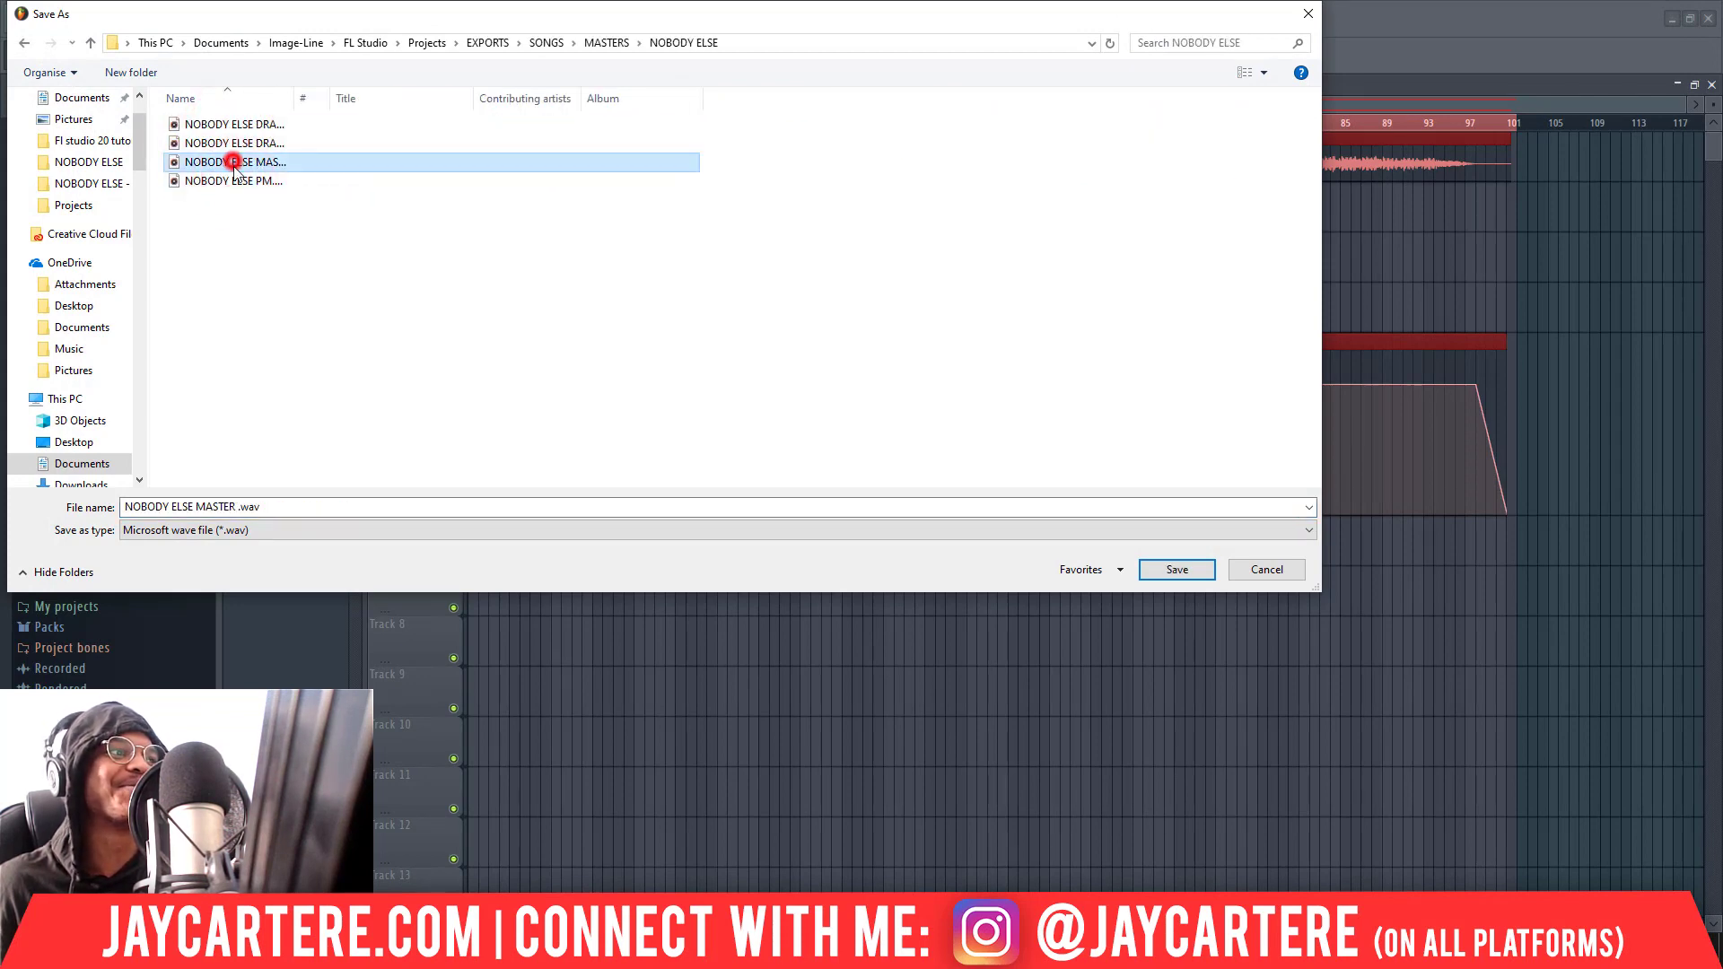
left_click(238, 505)
left_click(237, 505)
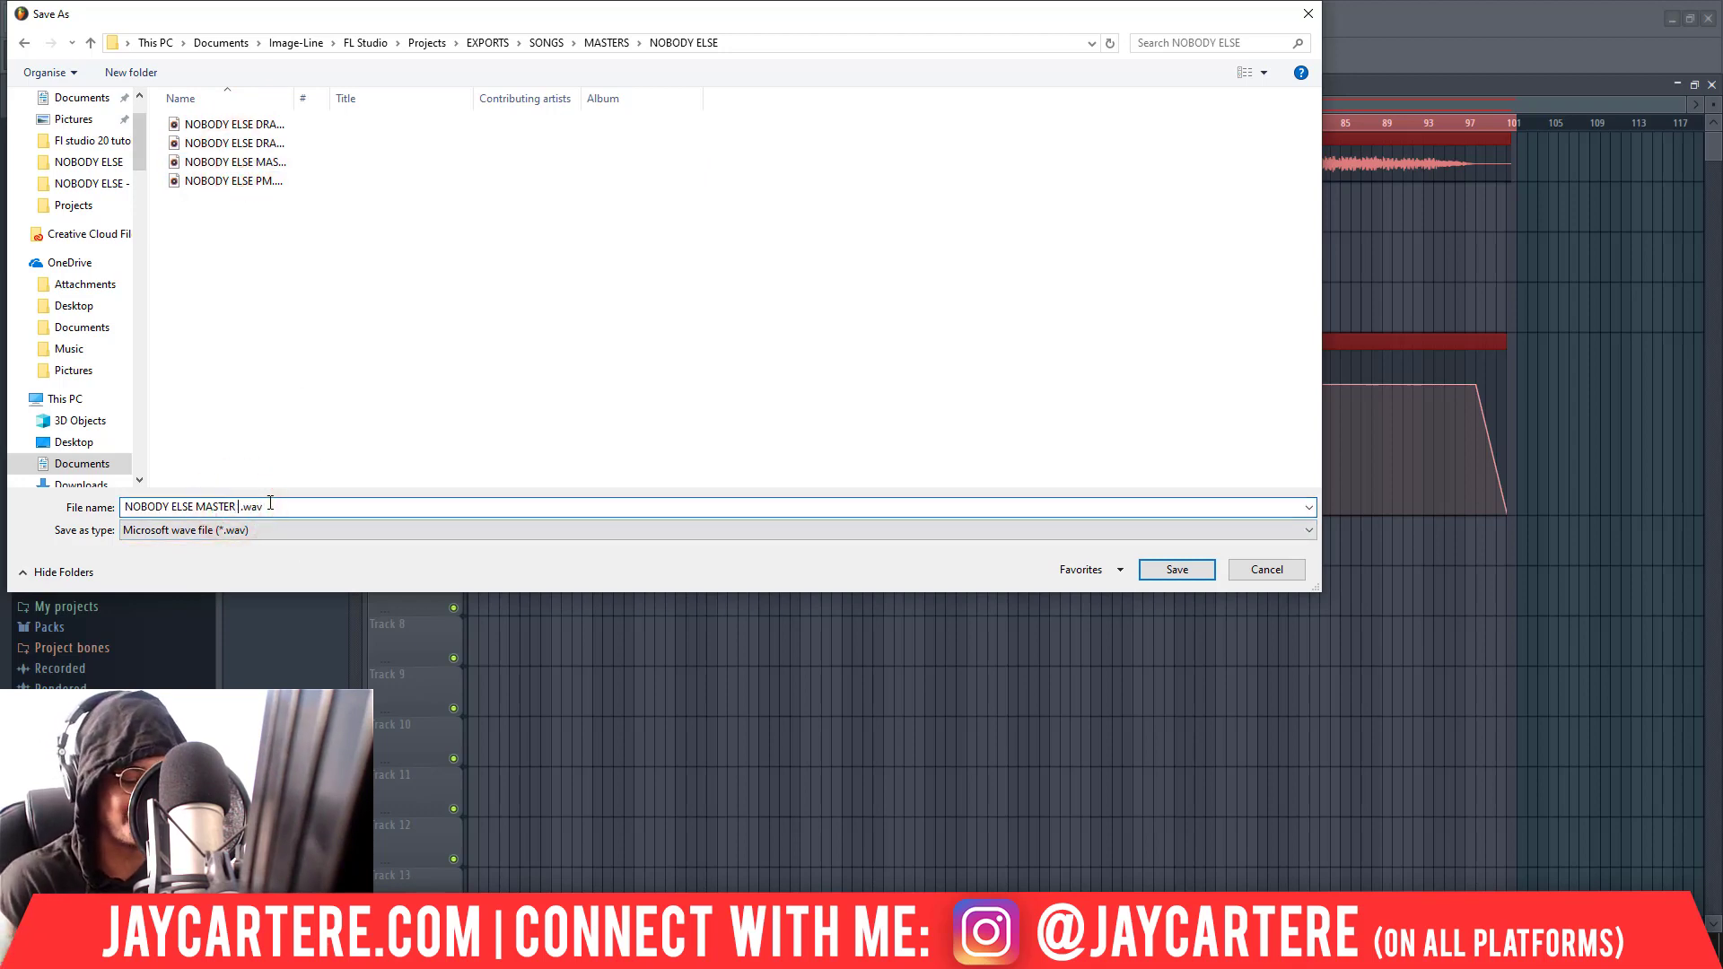
key("Return")
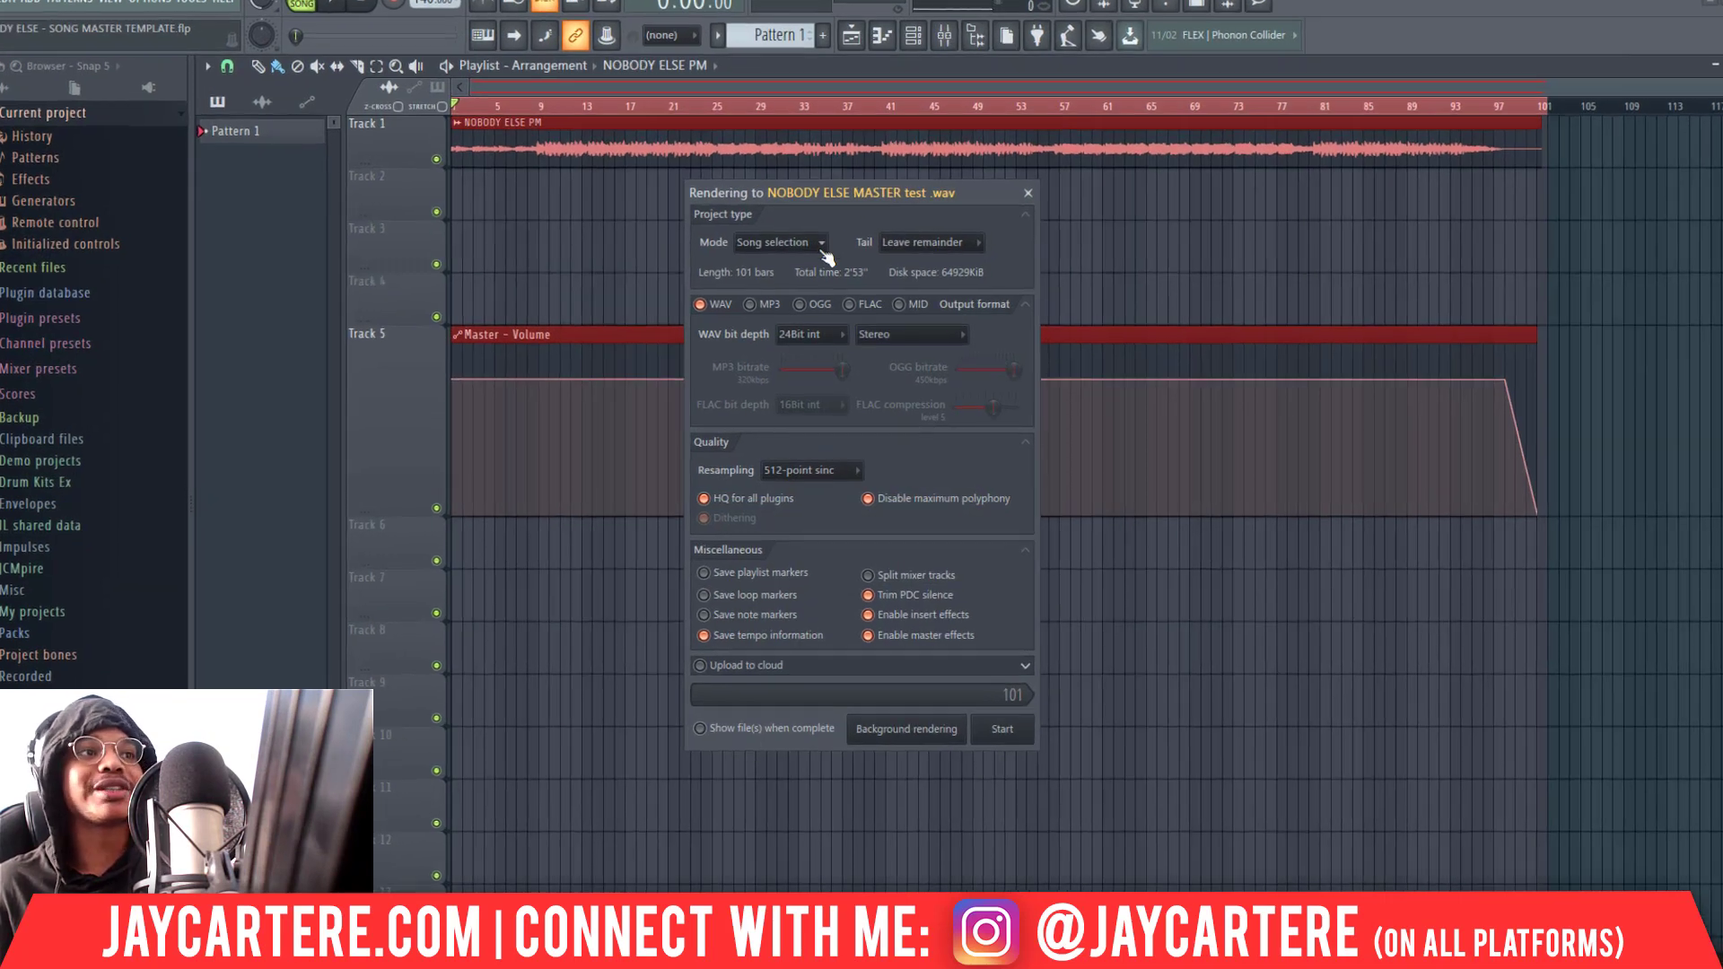
Review the render mode choices available for the selected range and keep the mode on Song selection
left_click(818, 255)
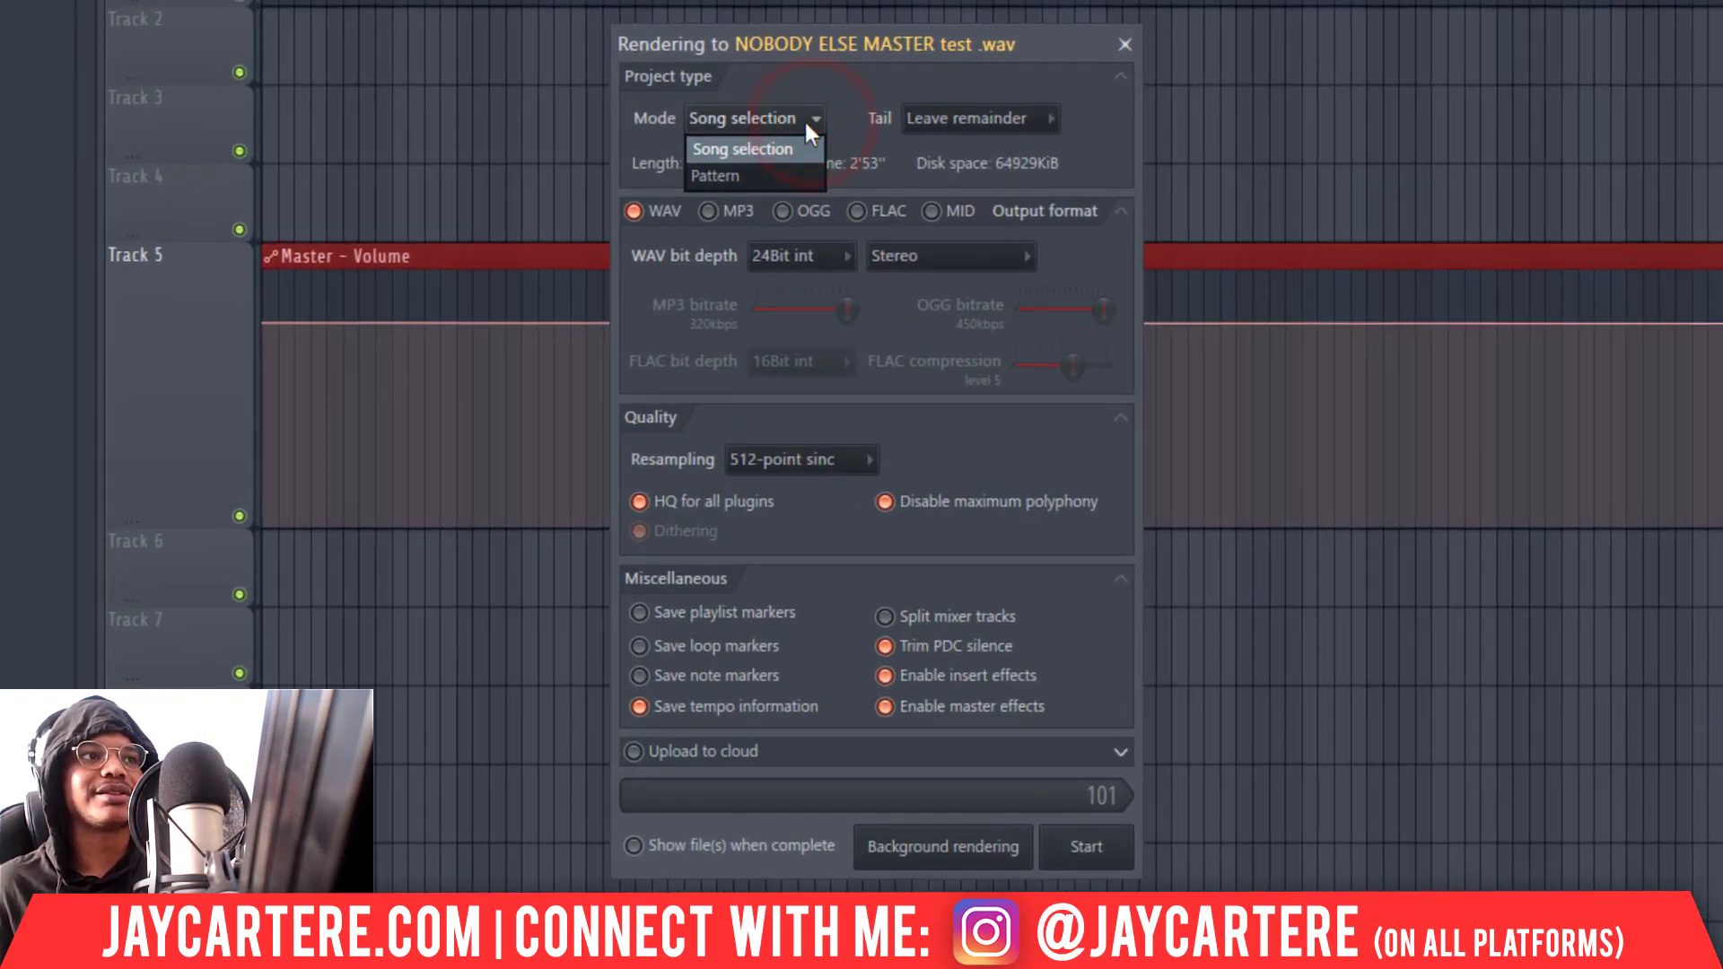
left_click(795, 46)
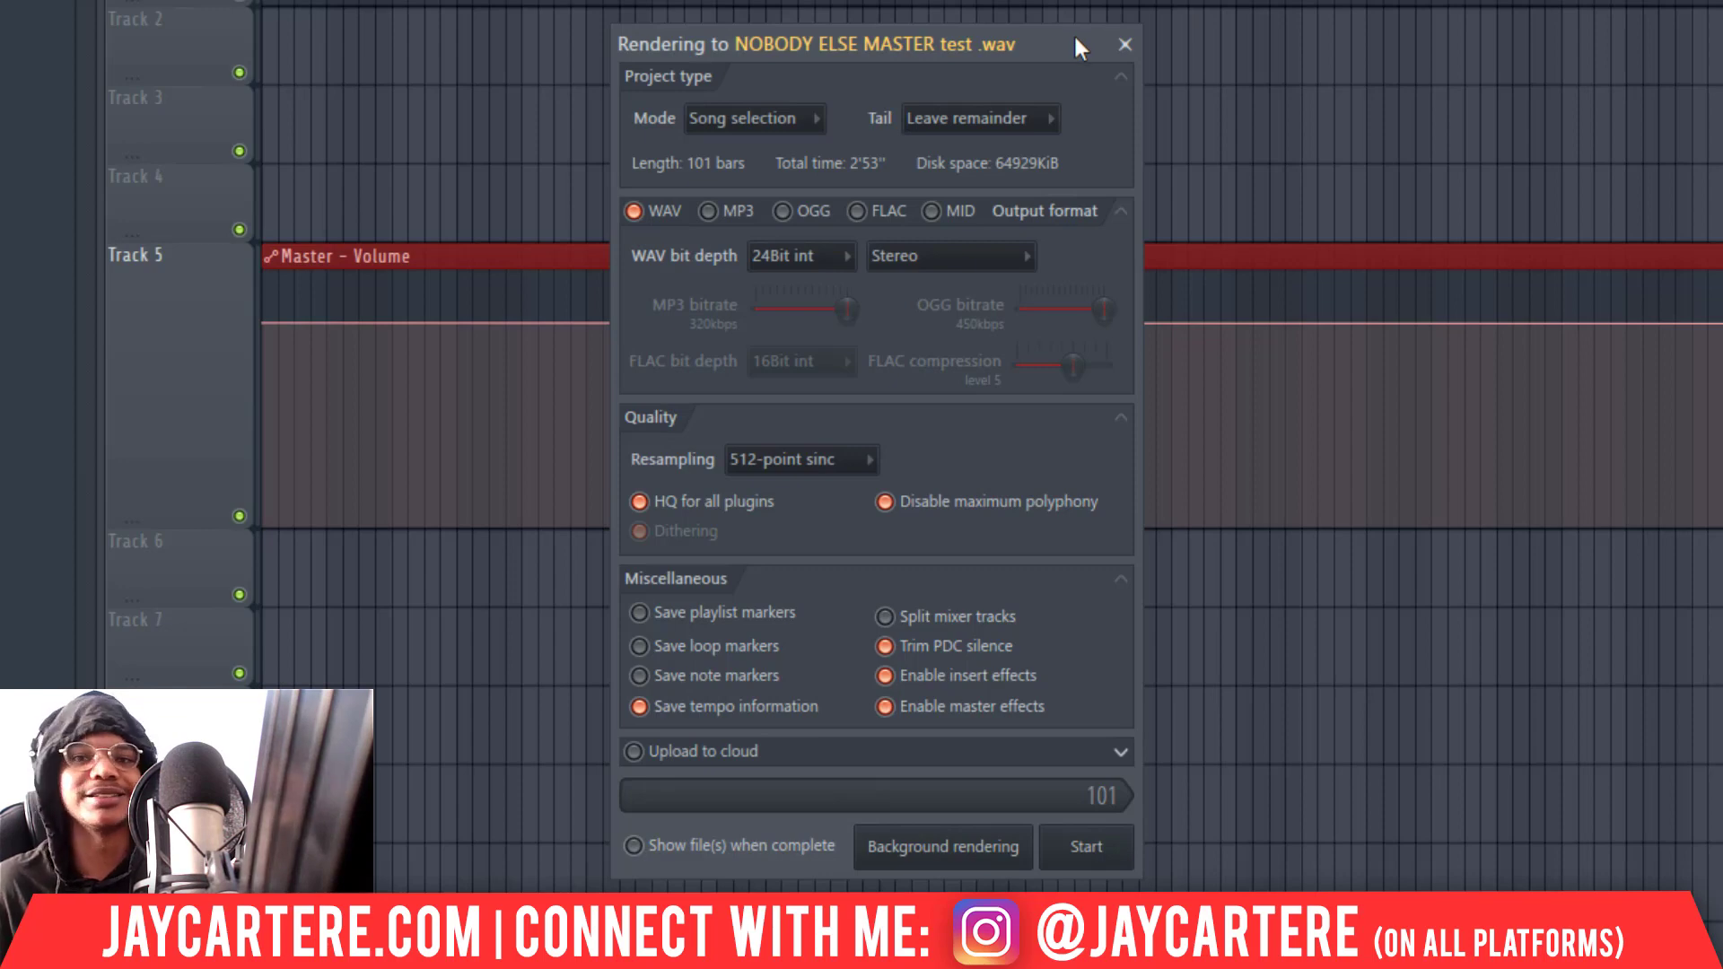
left_click_drag(1023, 36, 1013, 0)
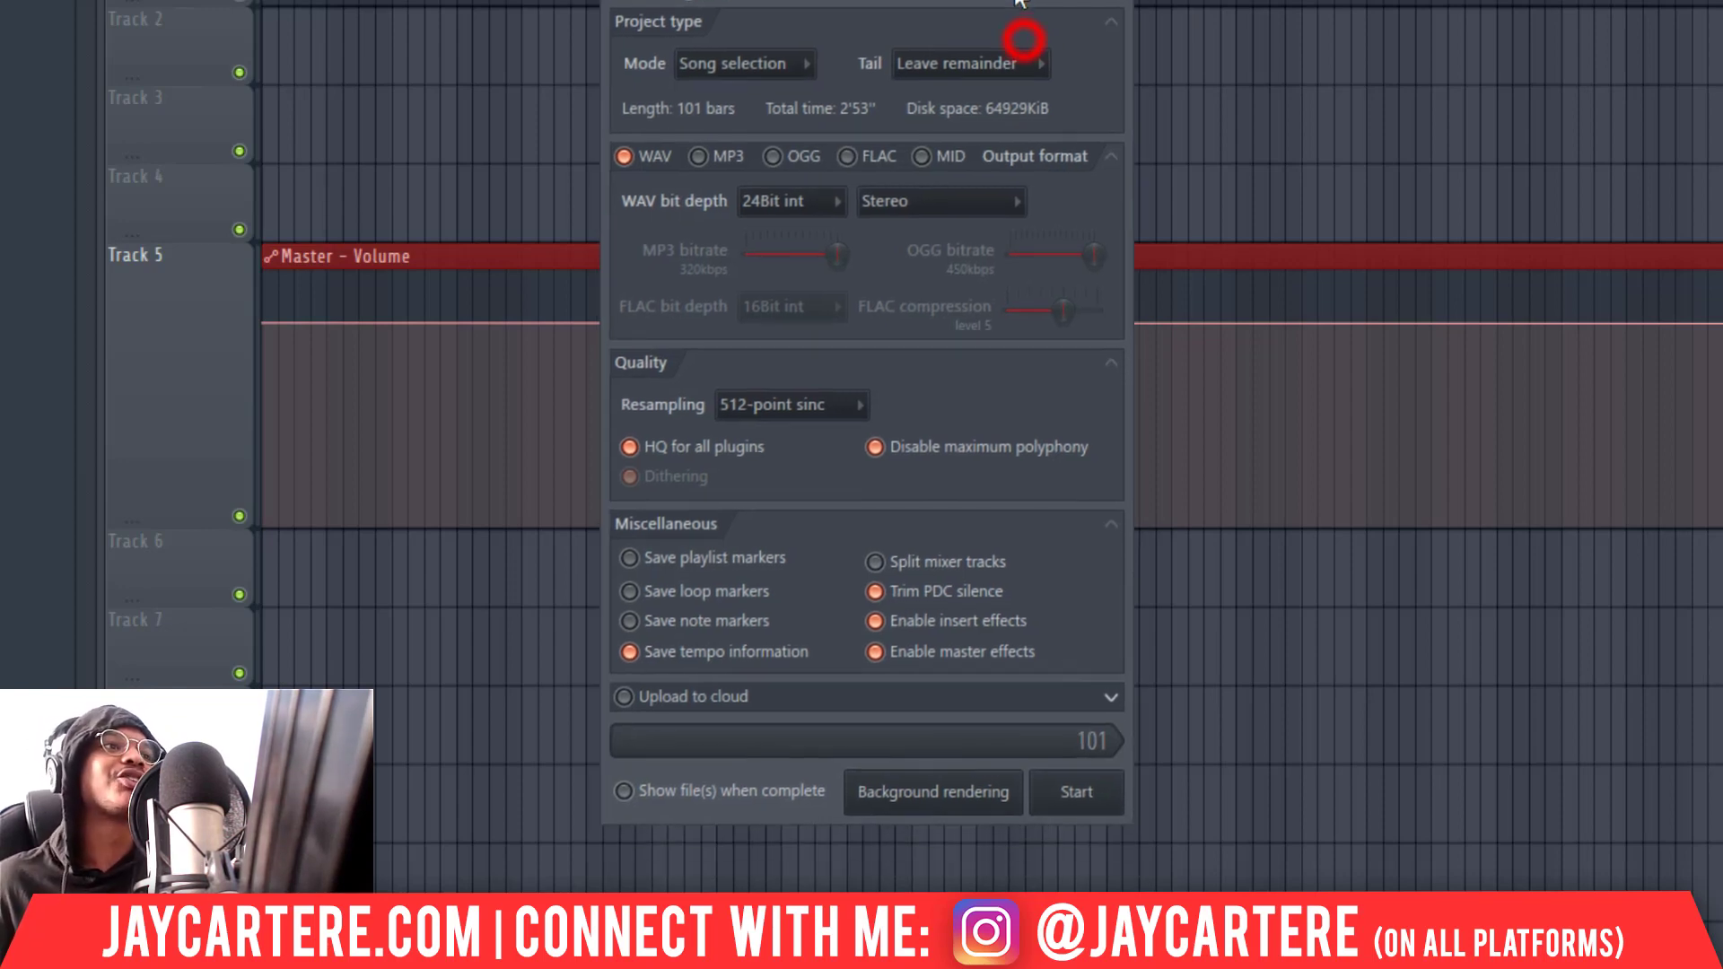
left_click(787, 63)
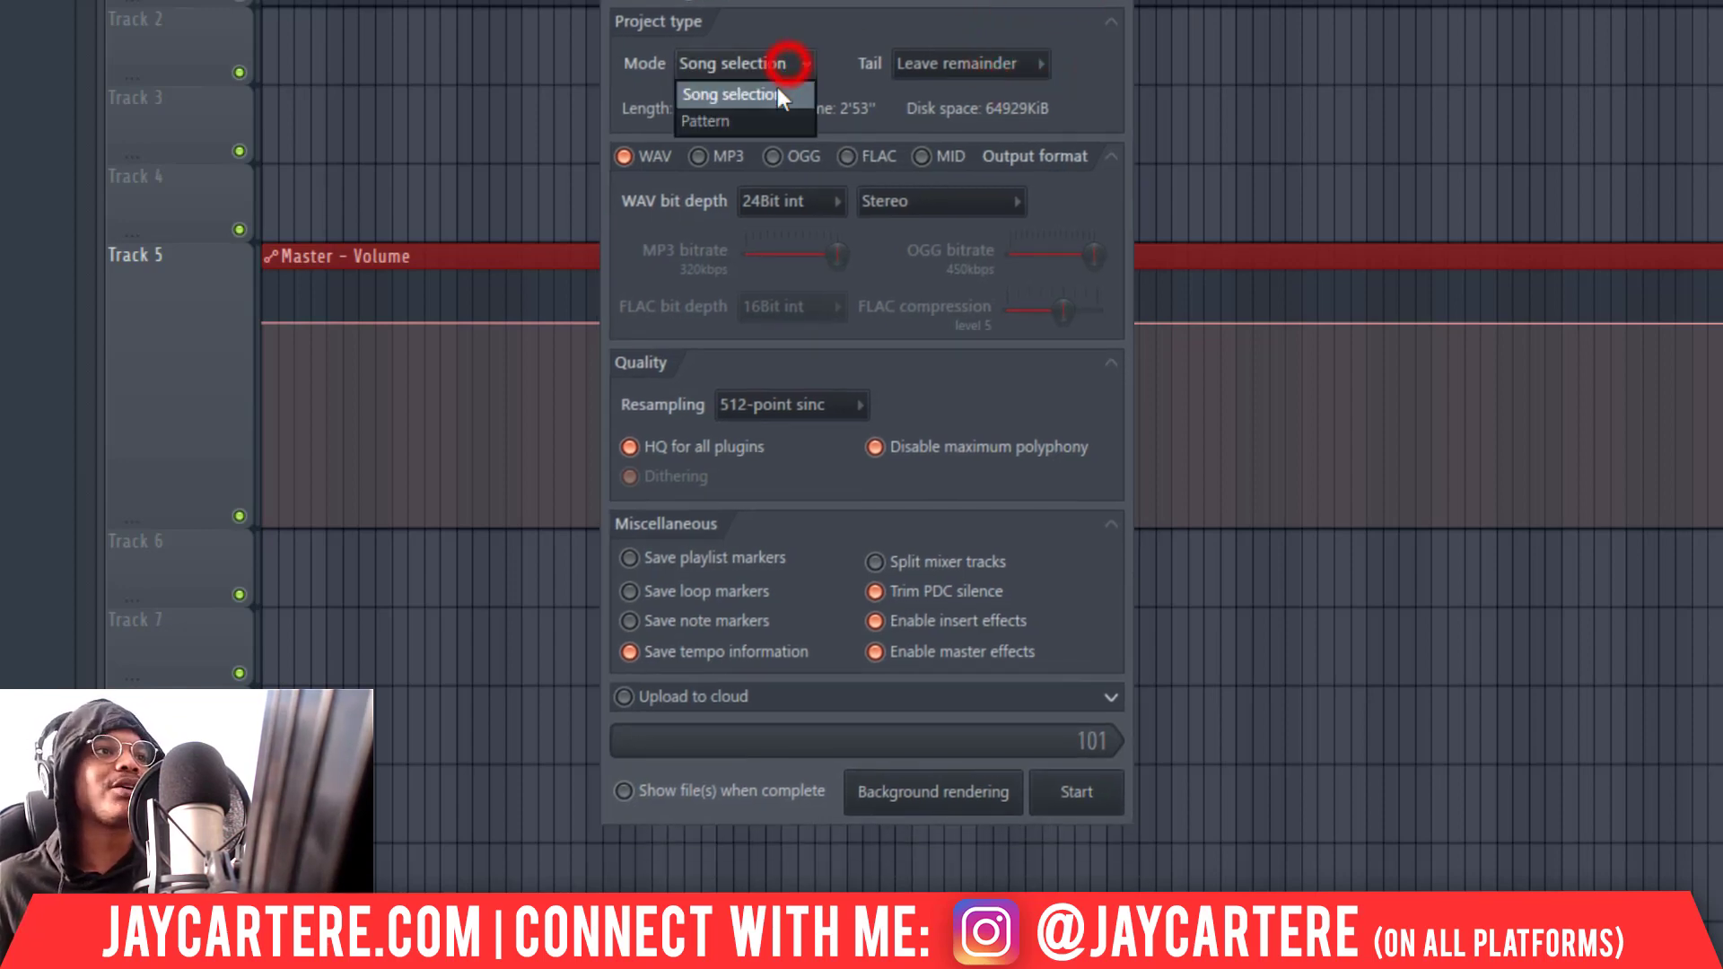
left_click(849, 32)
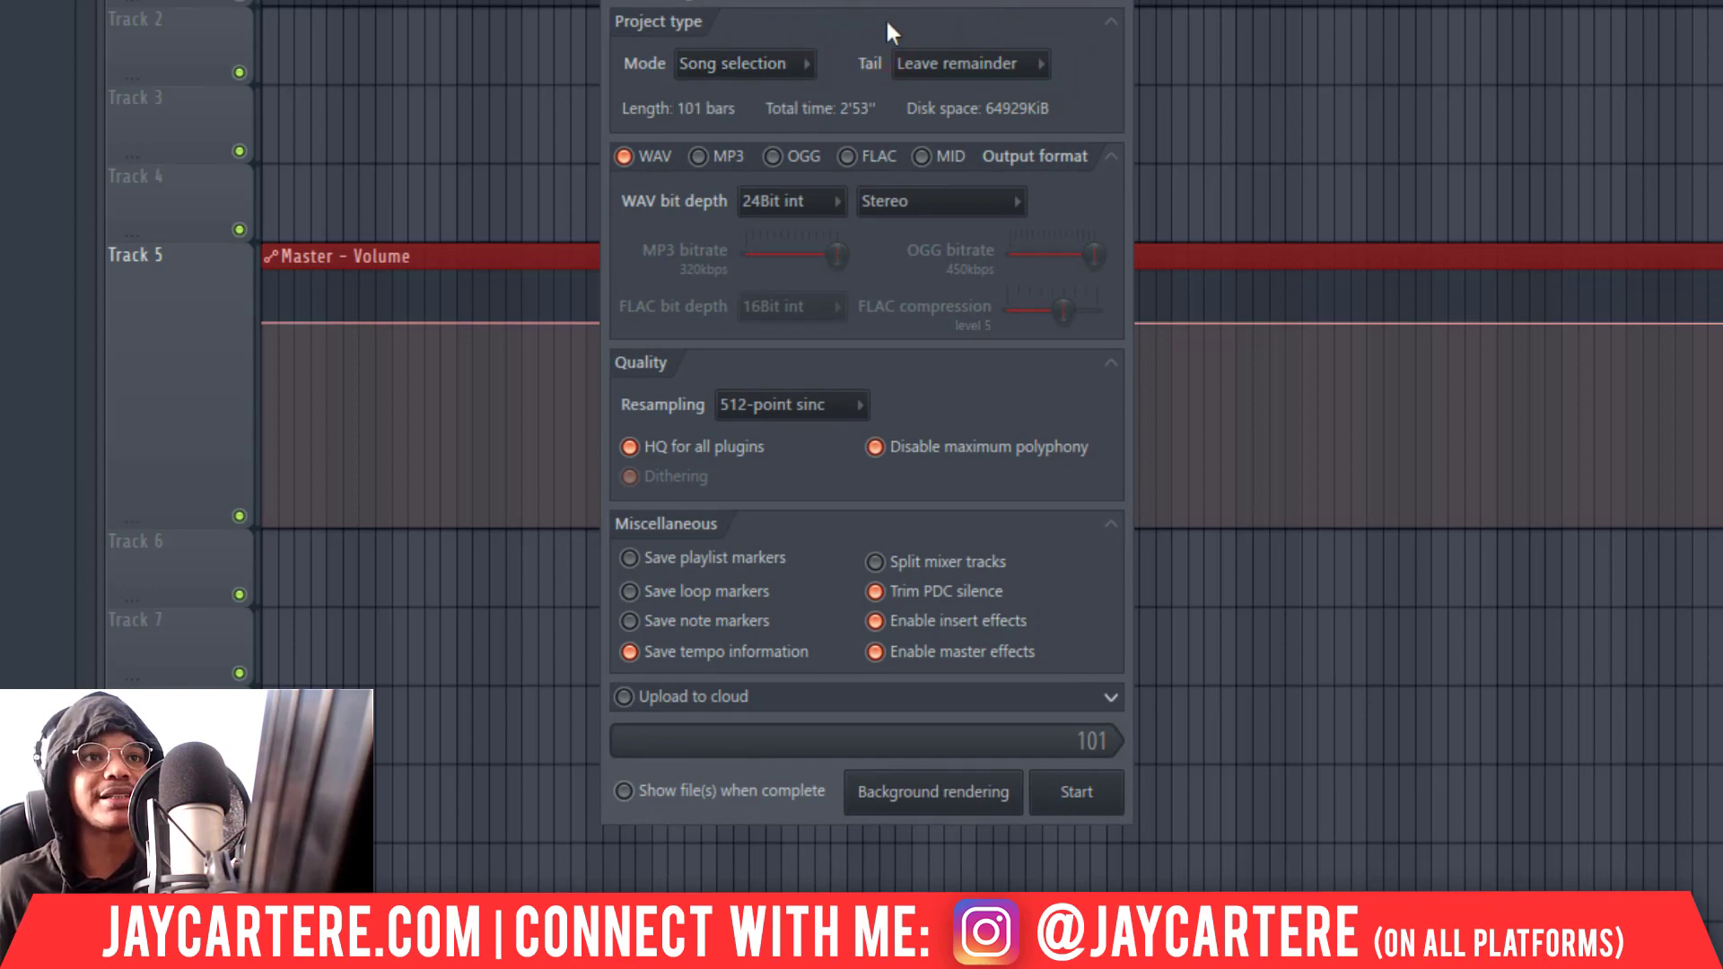
left_click(799, 63)
left_click(806, 56)
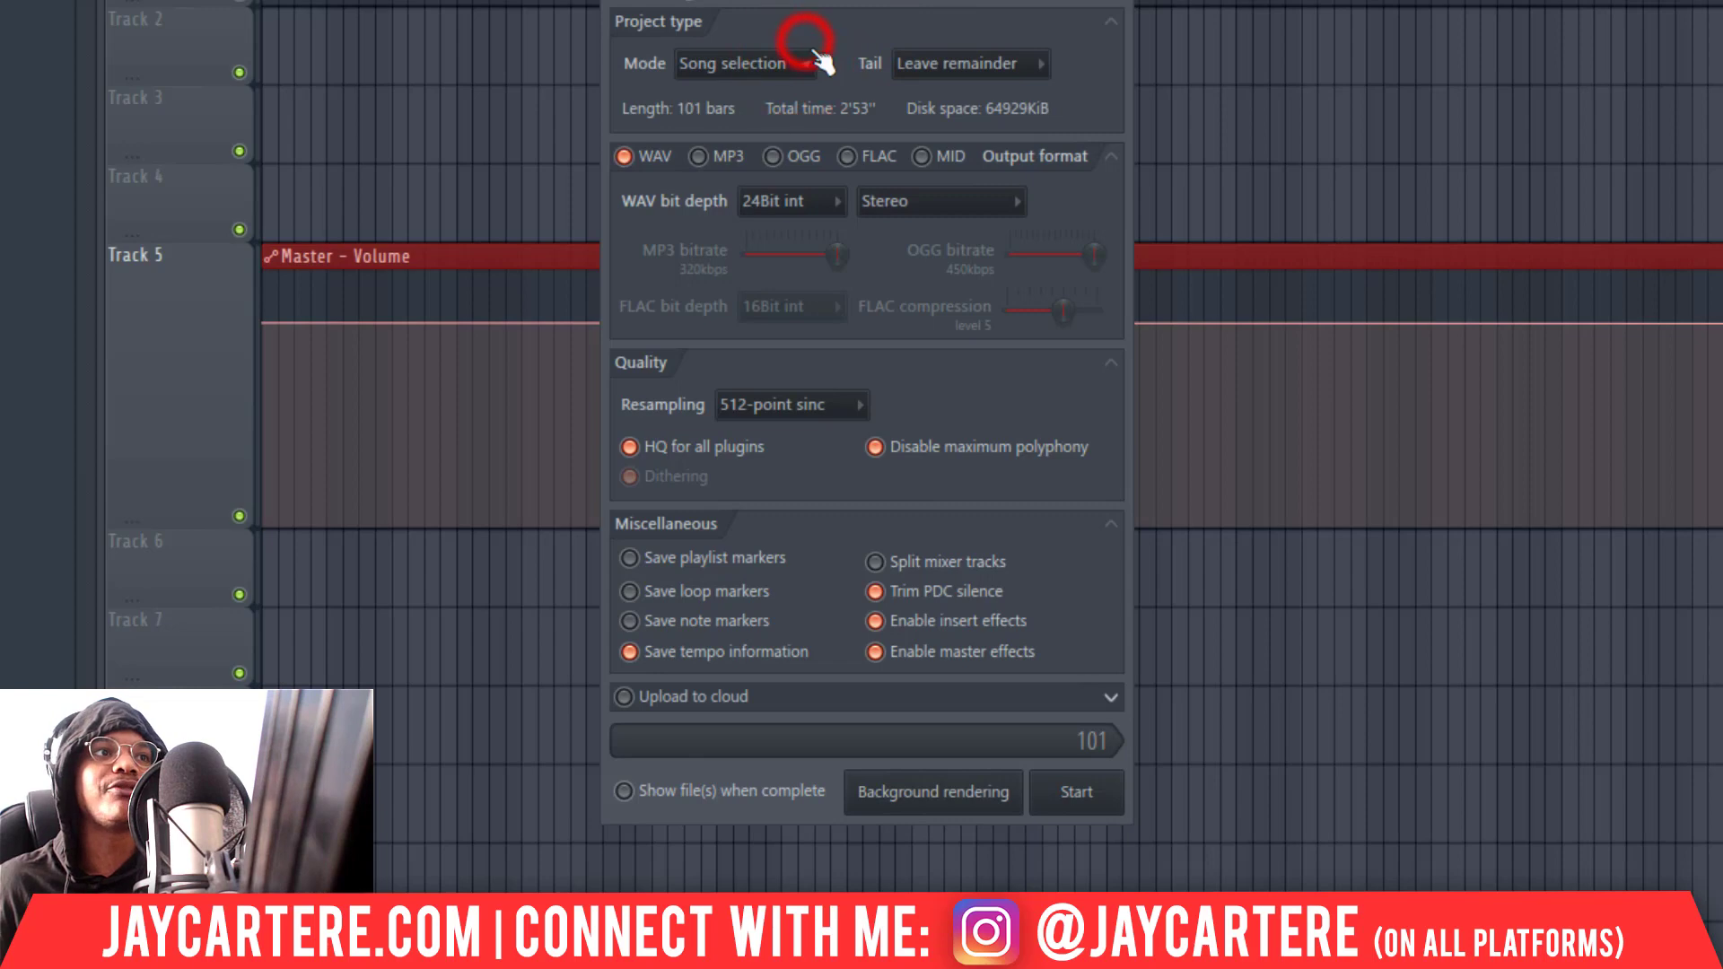
left_click(809, 61)
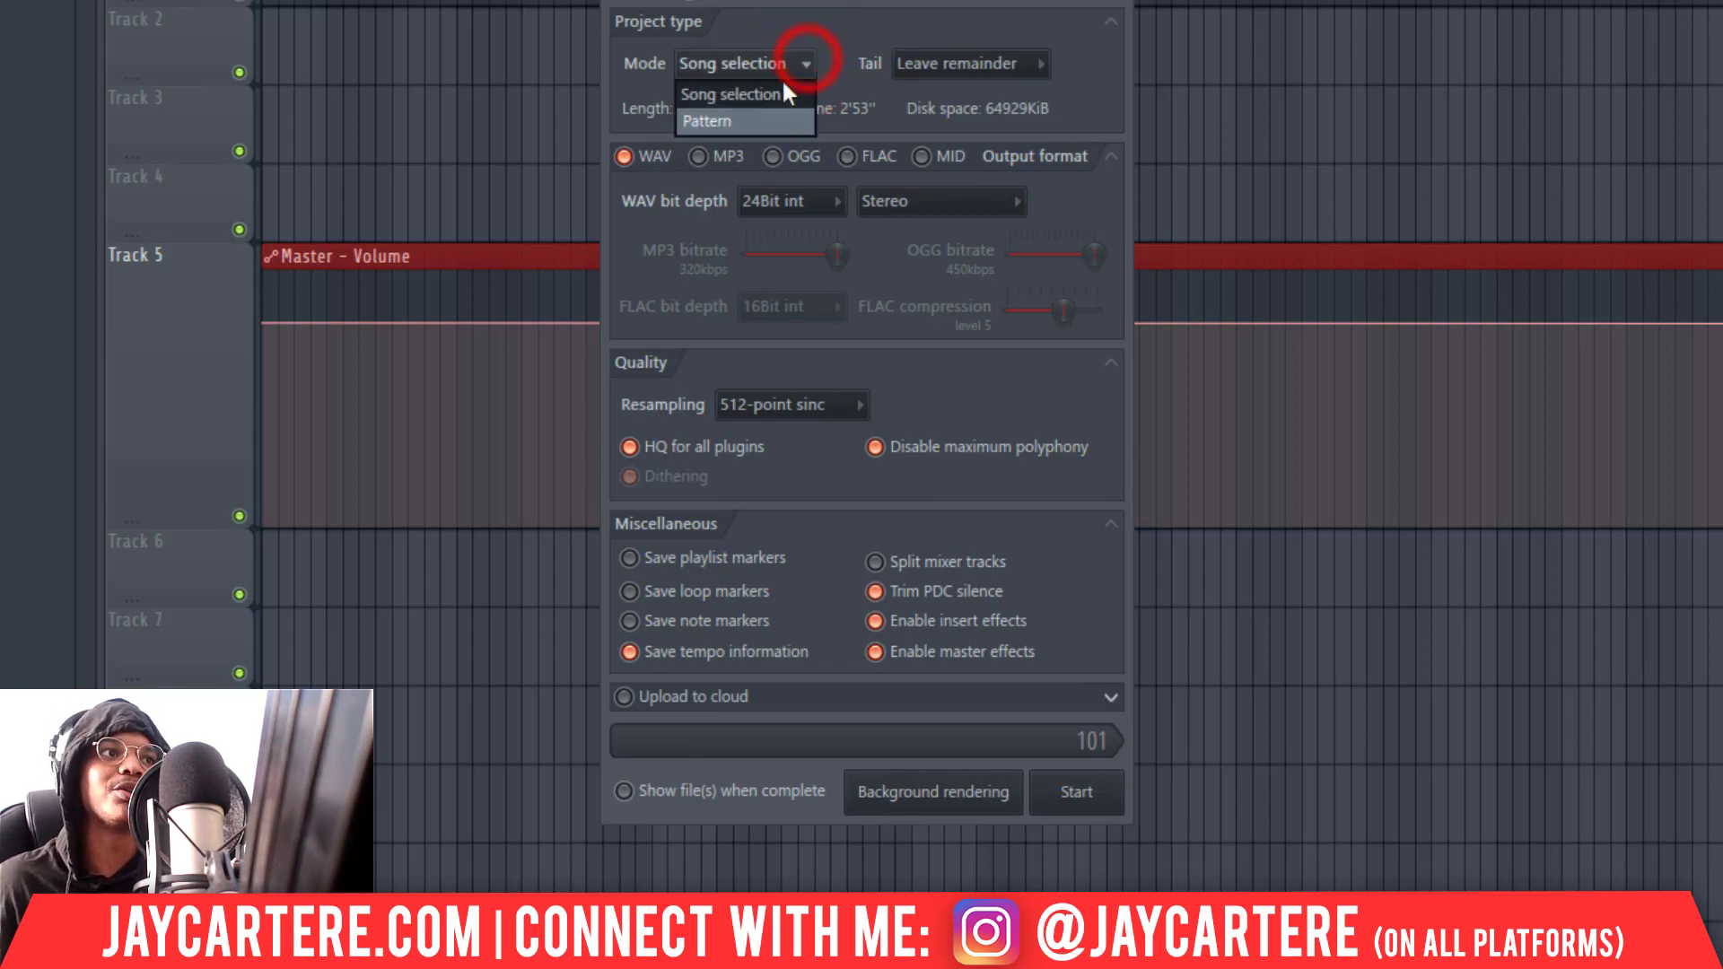
left_click(799, 29)
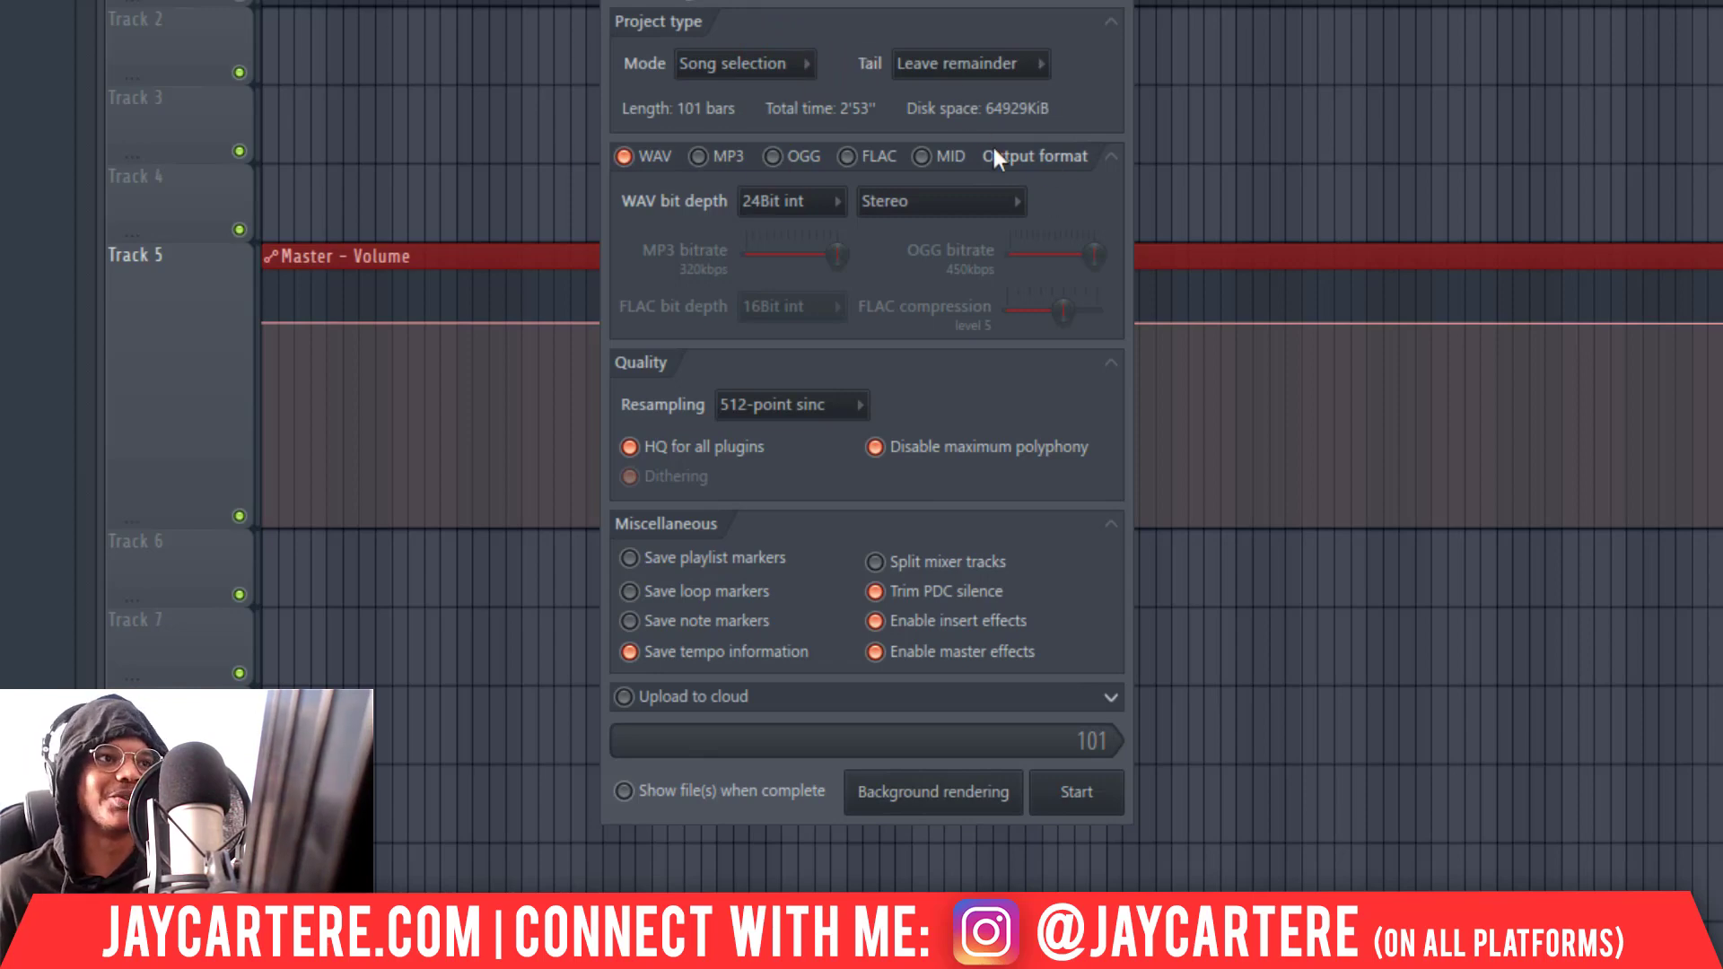
Check the tail options for the render and keep Leave remainder
left_click(1042, 64)
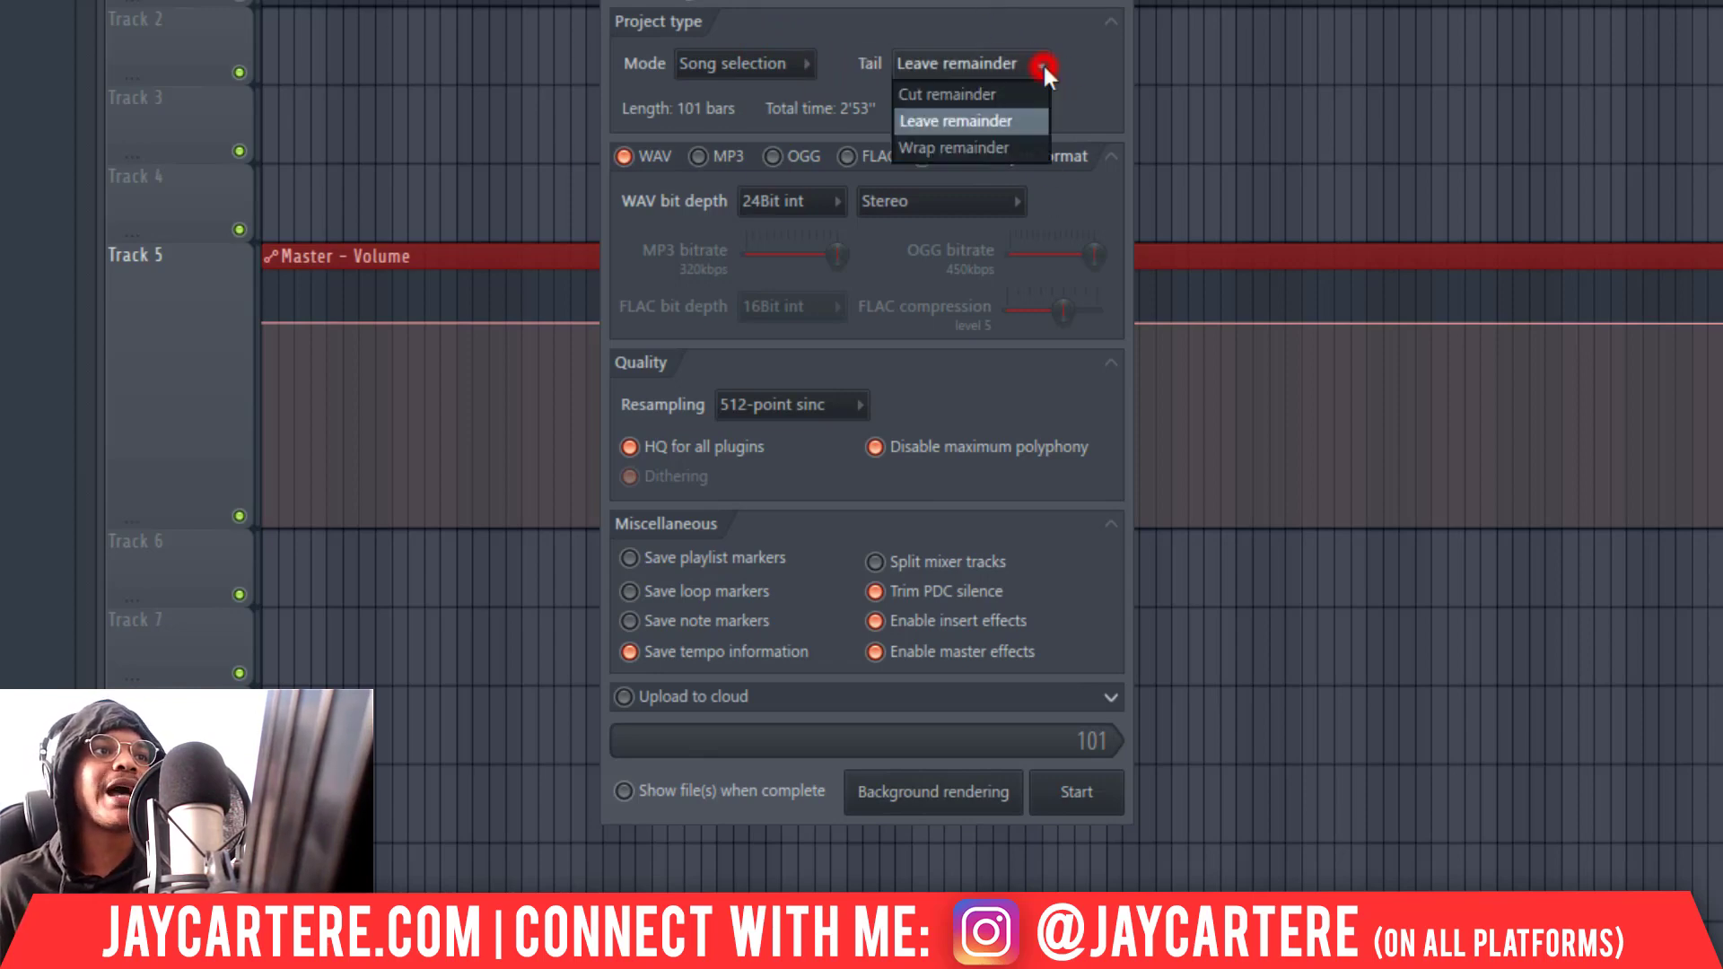
left_click(1084, 63)
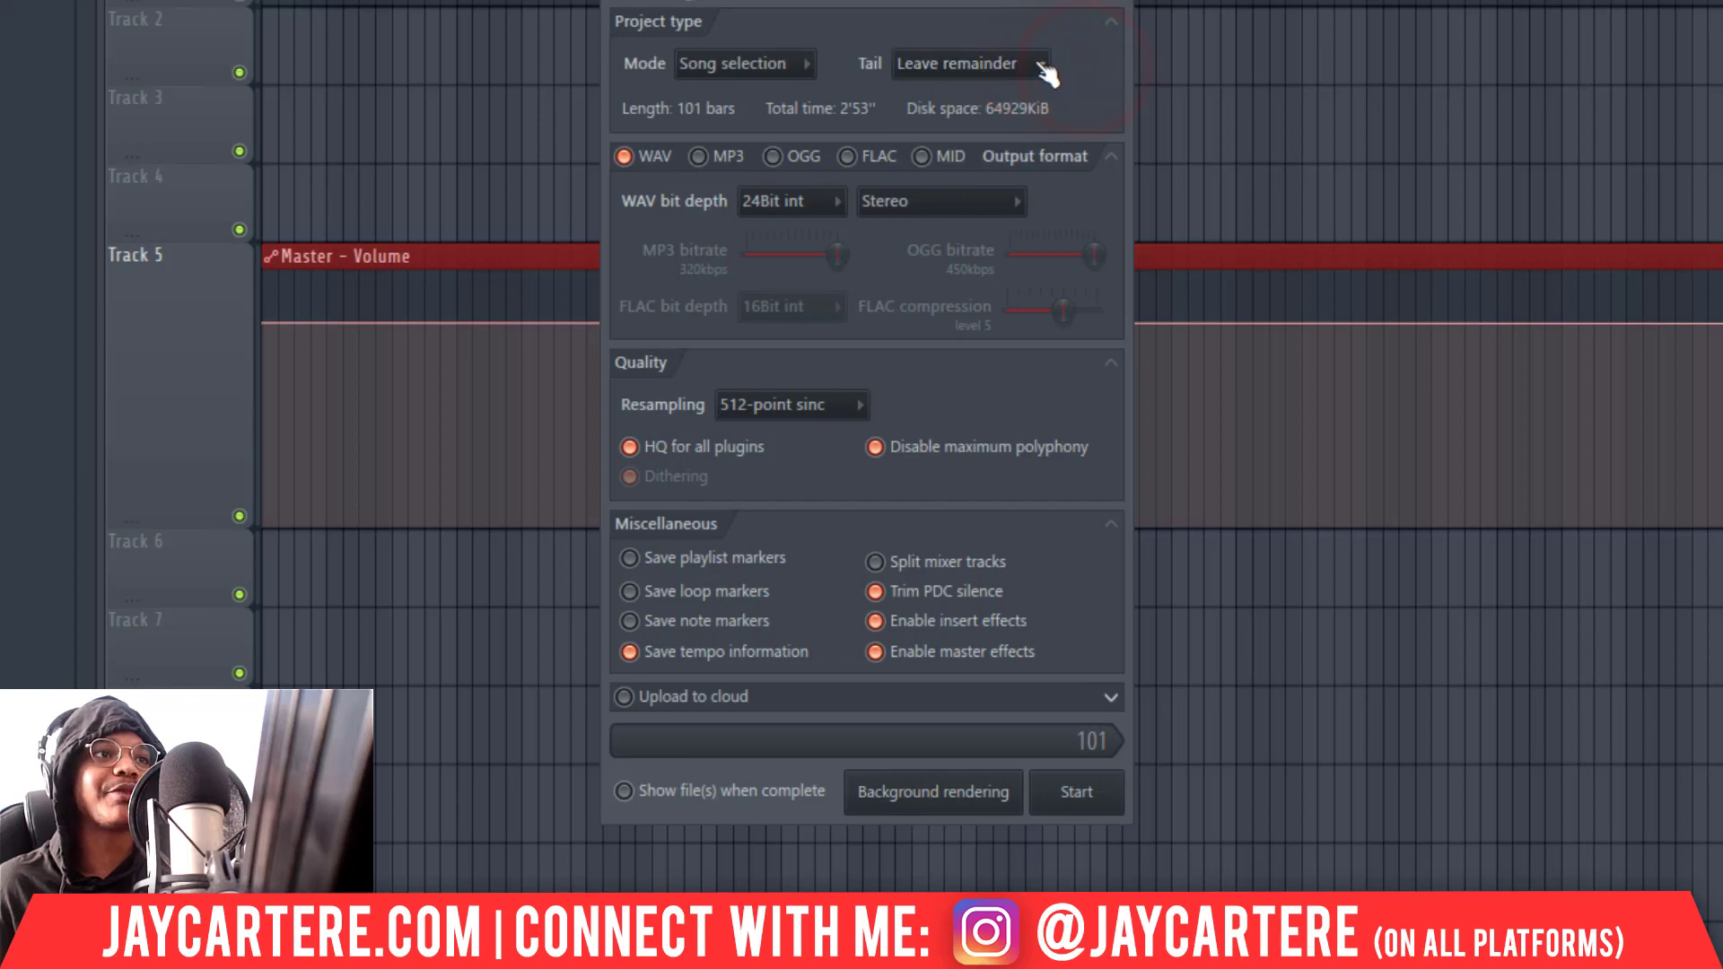
left_click(1063, 78)
left_click(1078, 79)
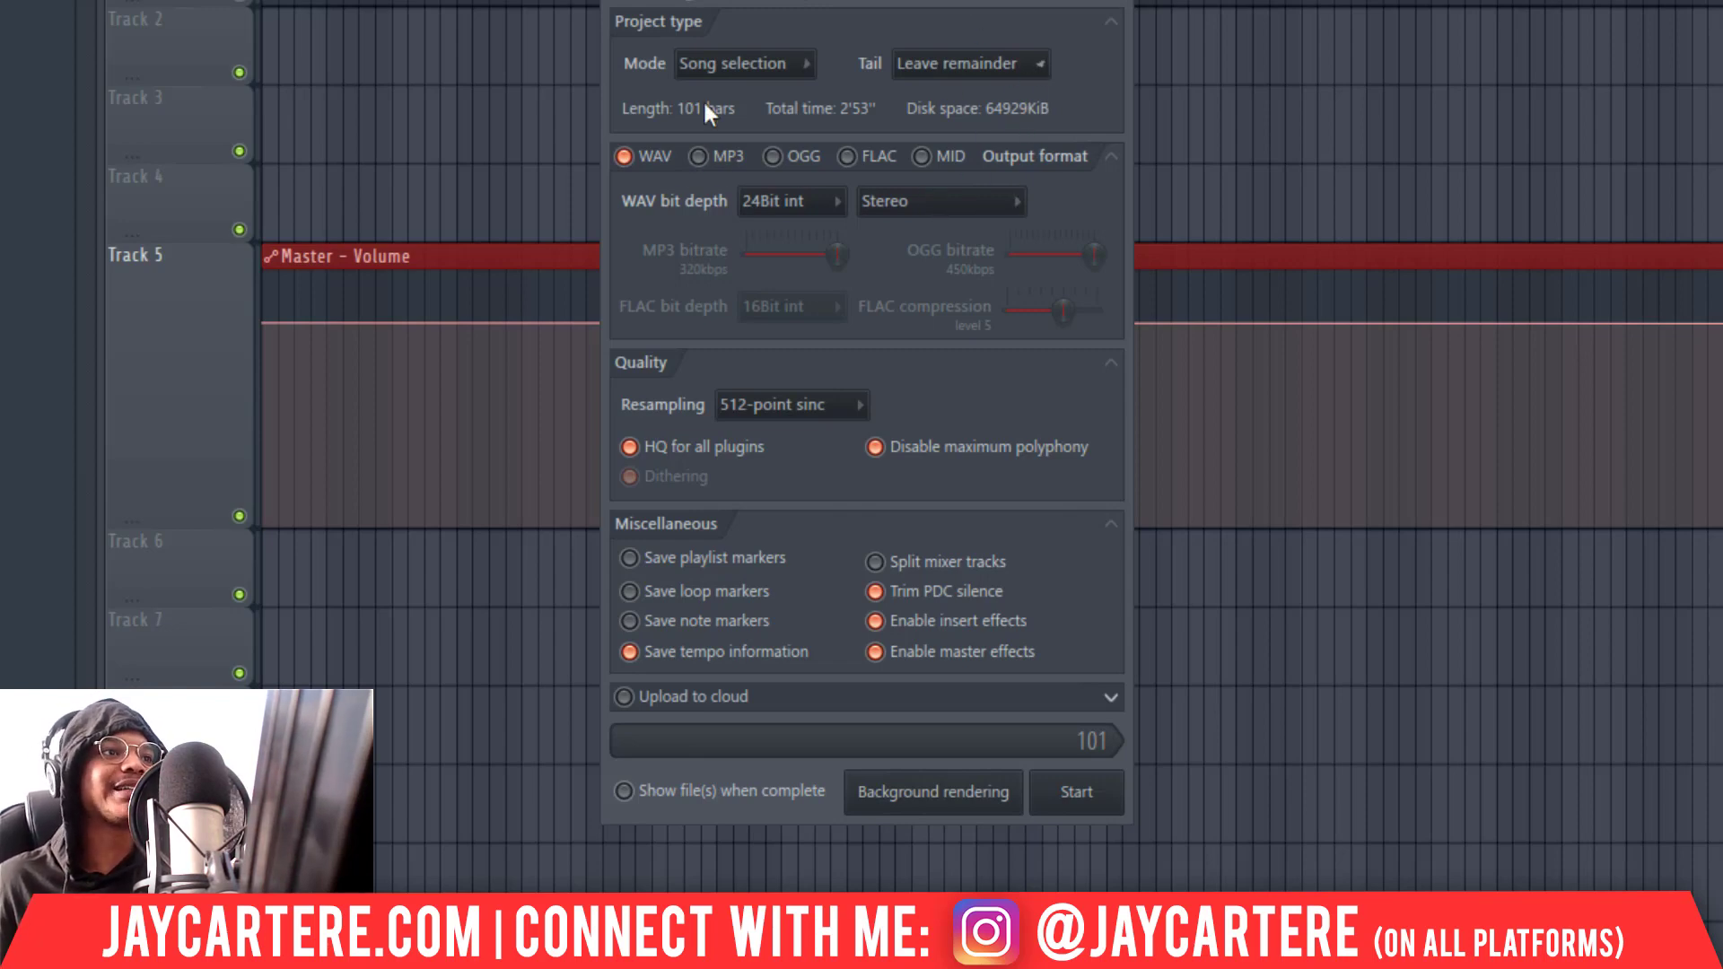
Add MP3 output alongside WAV, keeping the WAV bit depth at 24Bit int and the channels at Stereo
left_click(700, 158)
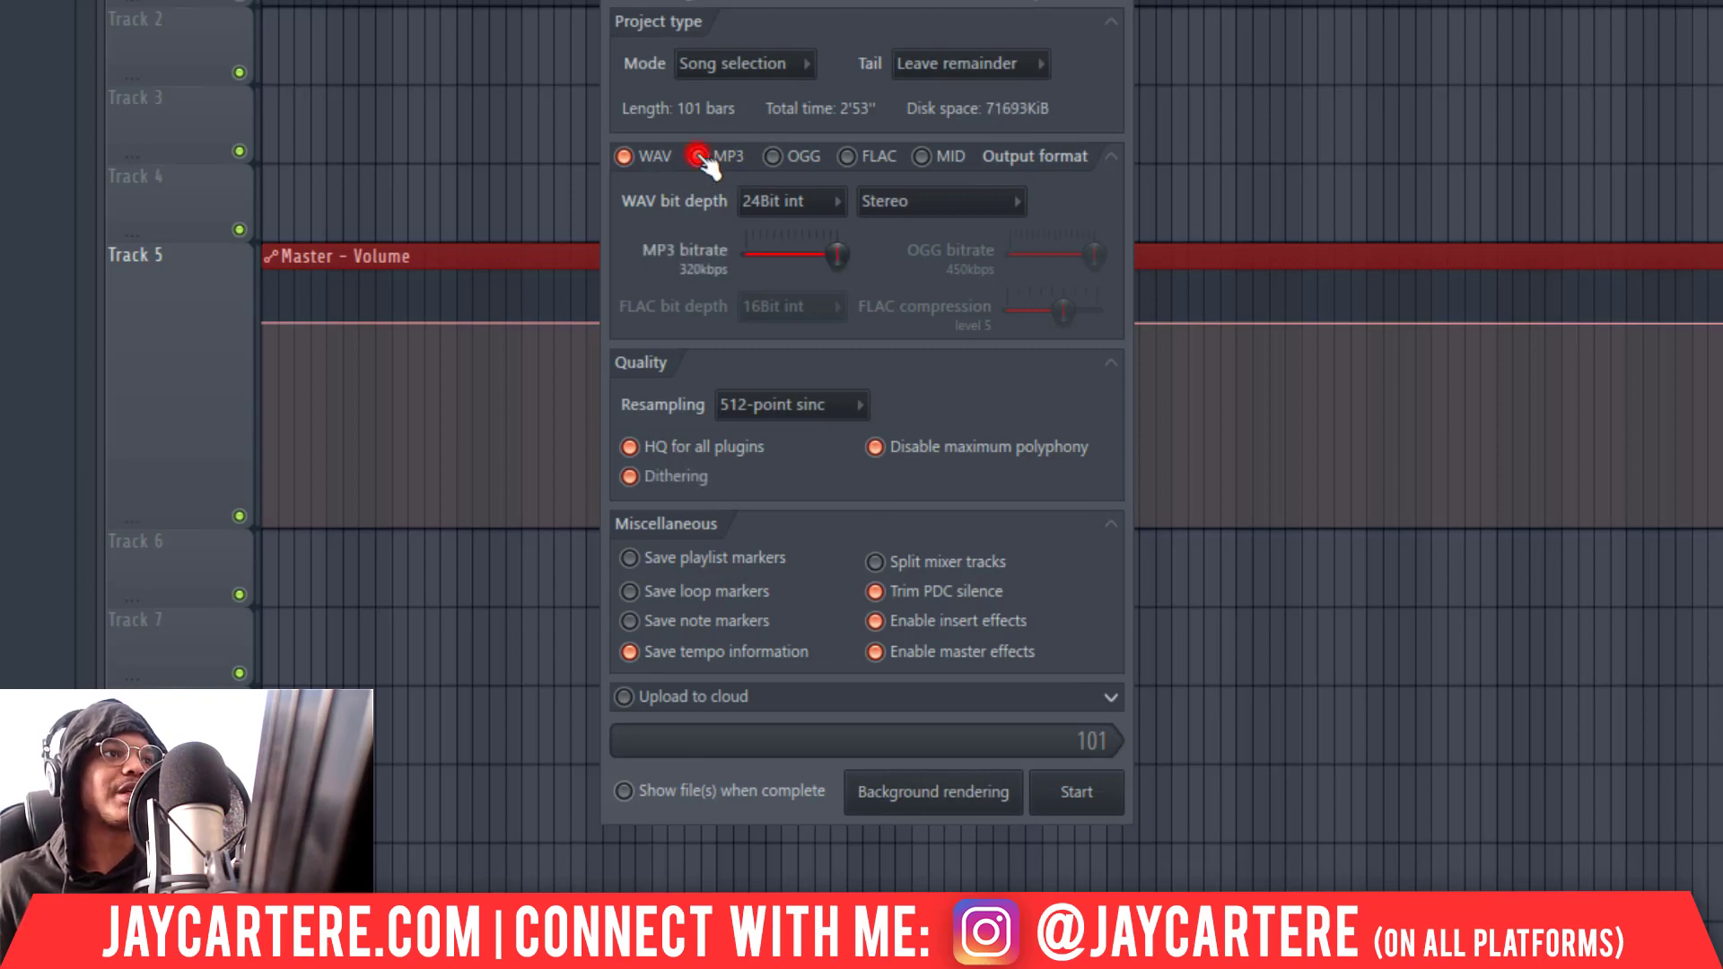
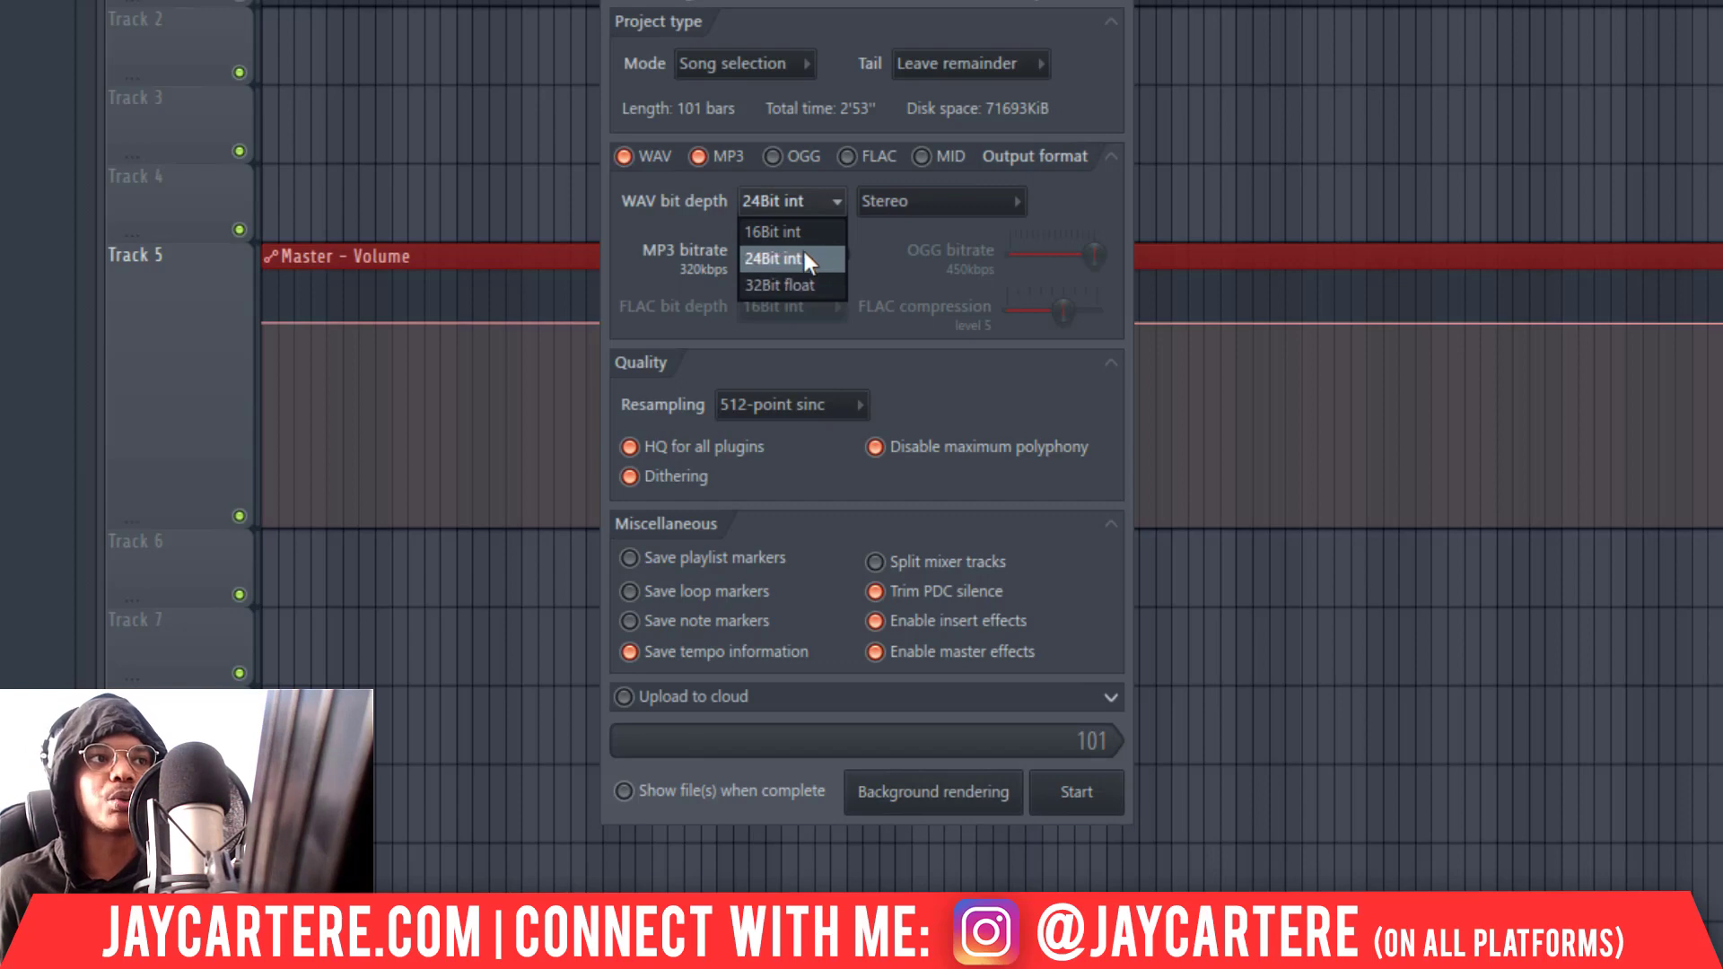
left_click(804, 253)
left_click(957, 192)
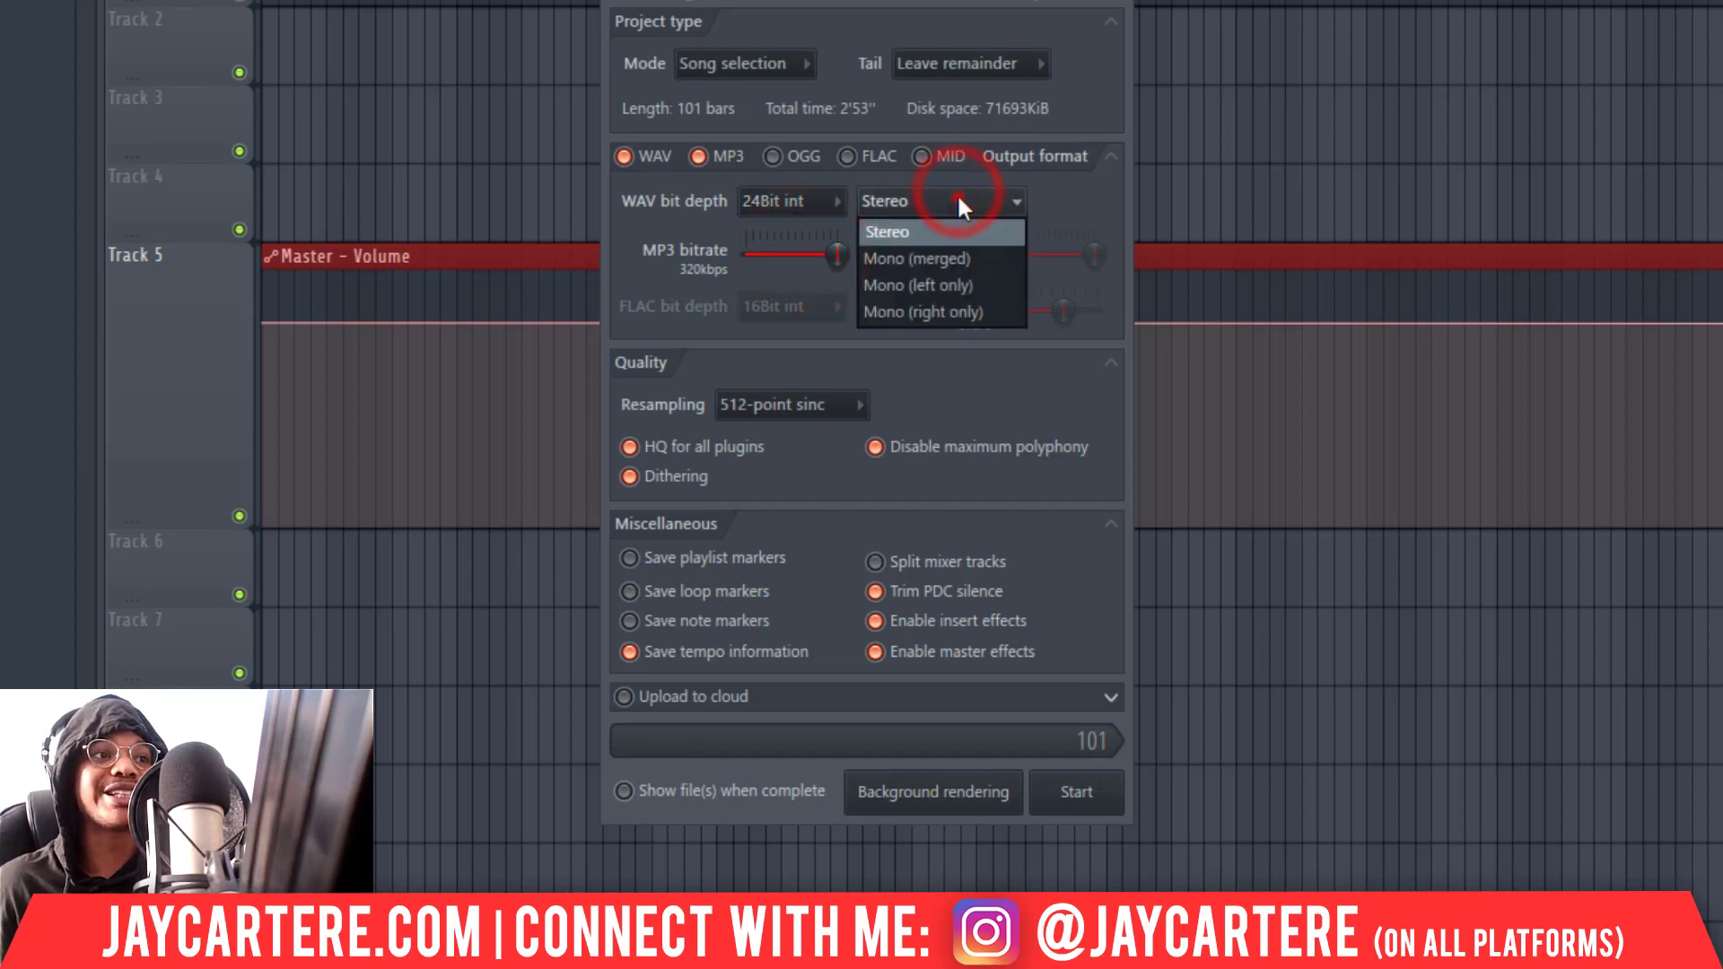
left_click(956, 192)
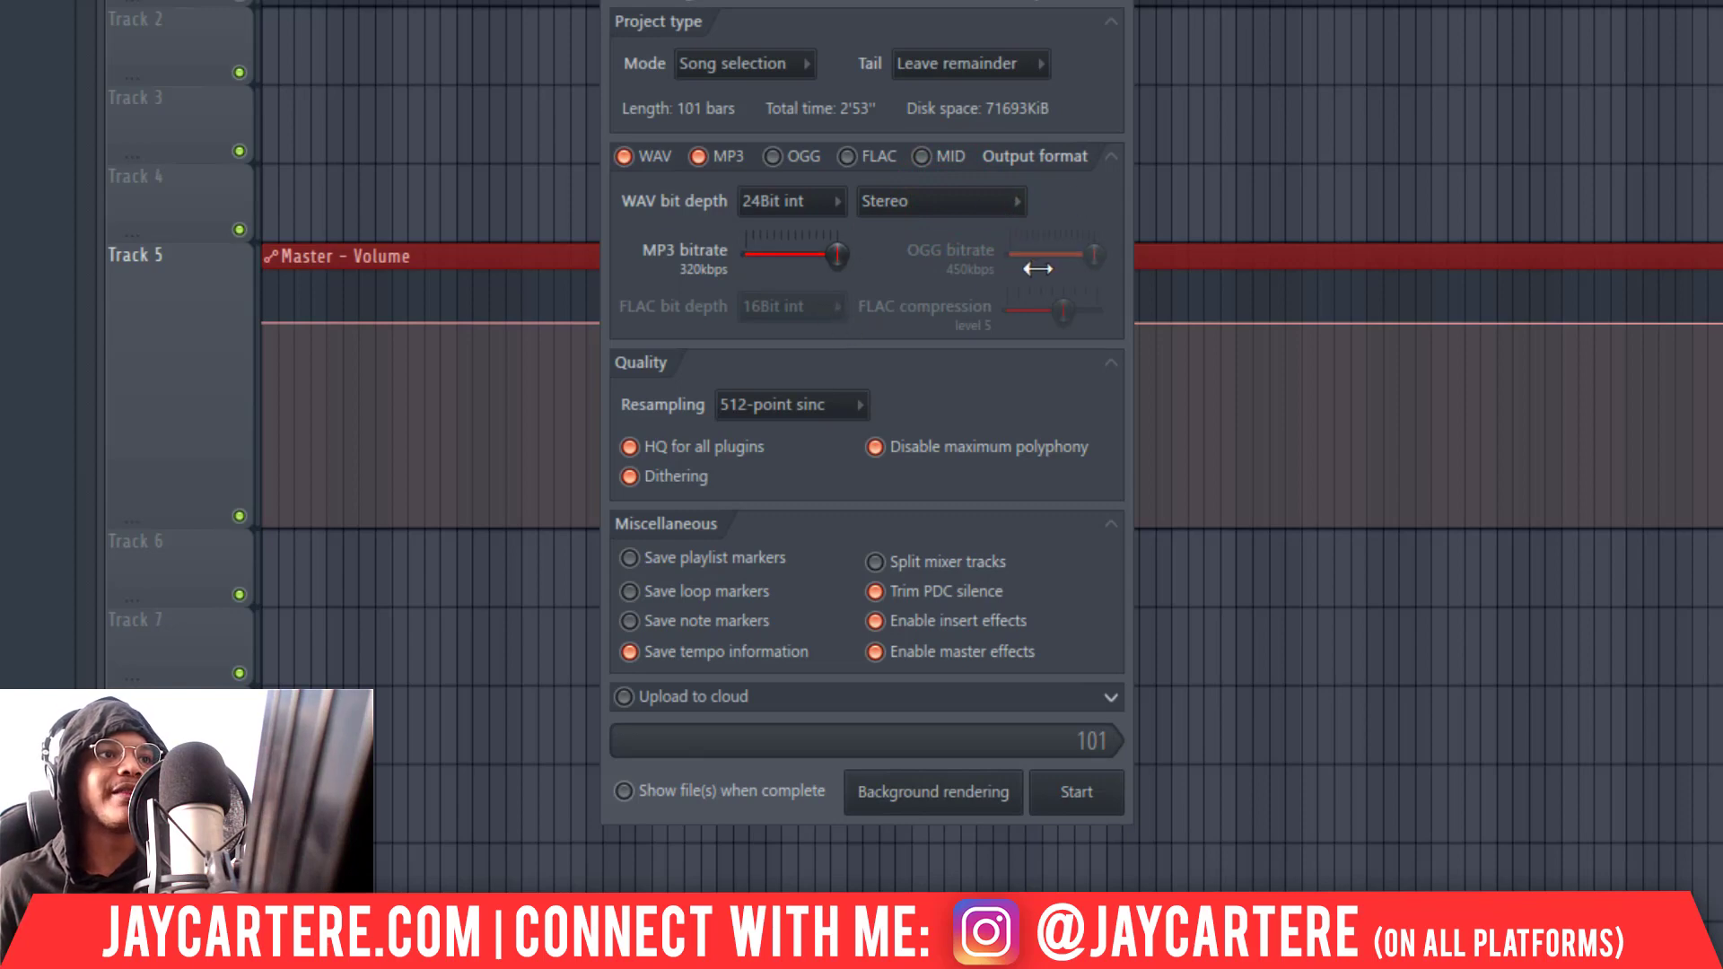
Turn MP3 output off and back on while checking the bitrate controls, leaving MP3 at 320kbps
left_click(698, 158)
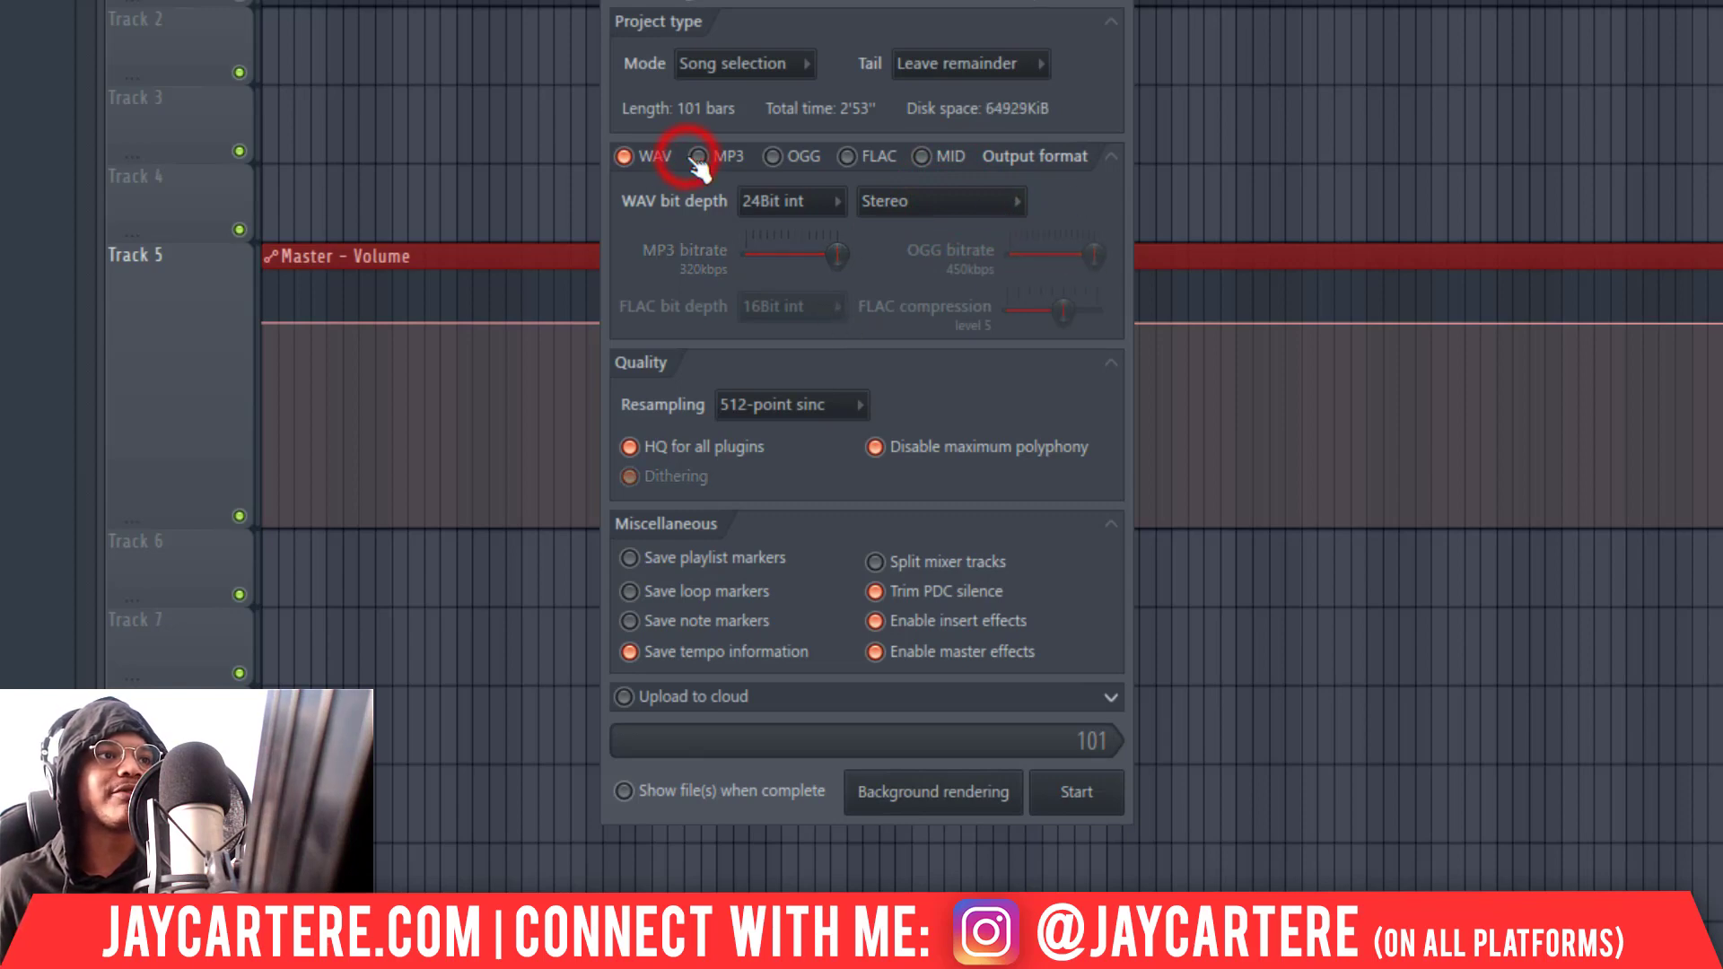
left_click(1092, 250)
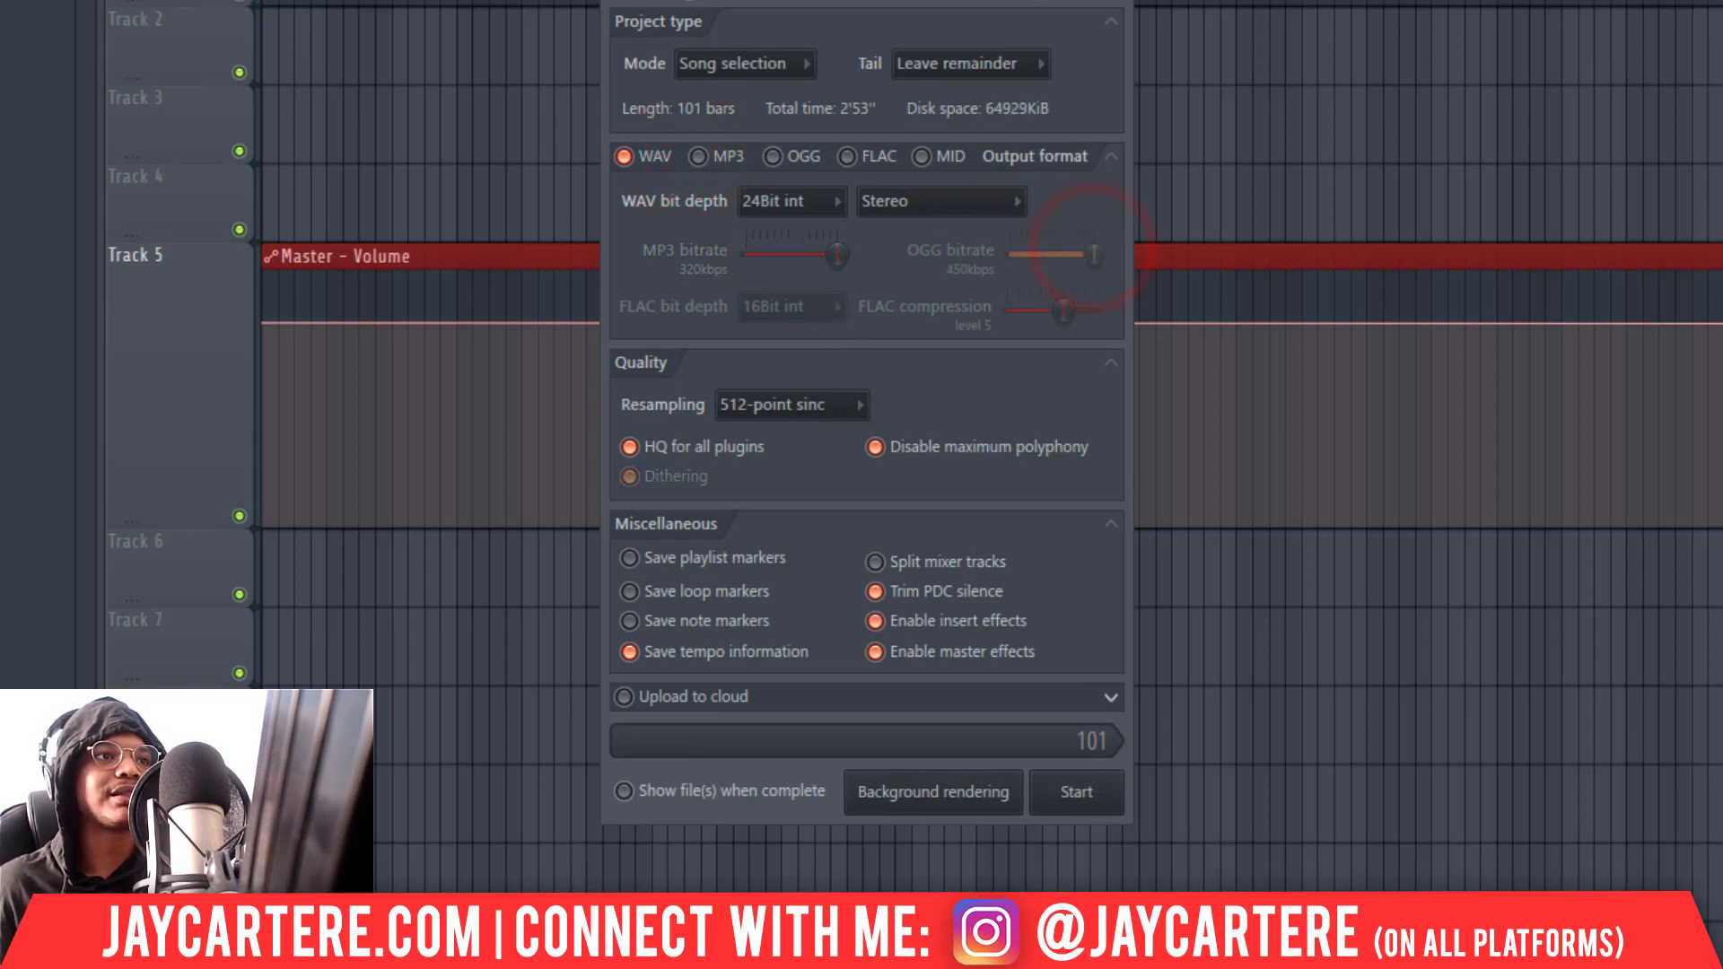
left_click(1094, 254)
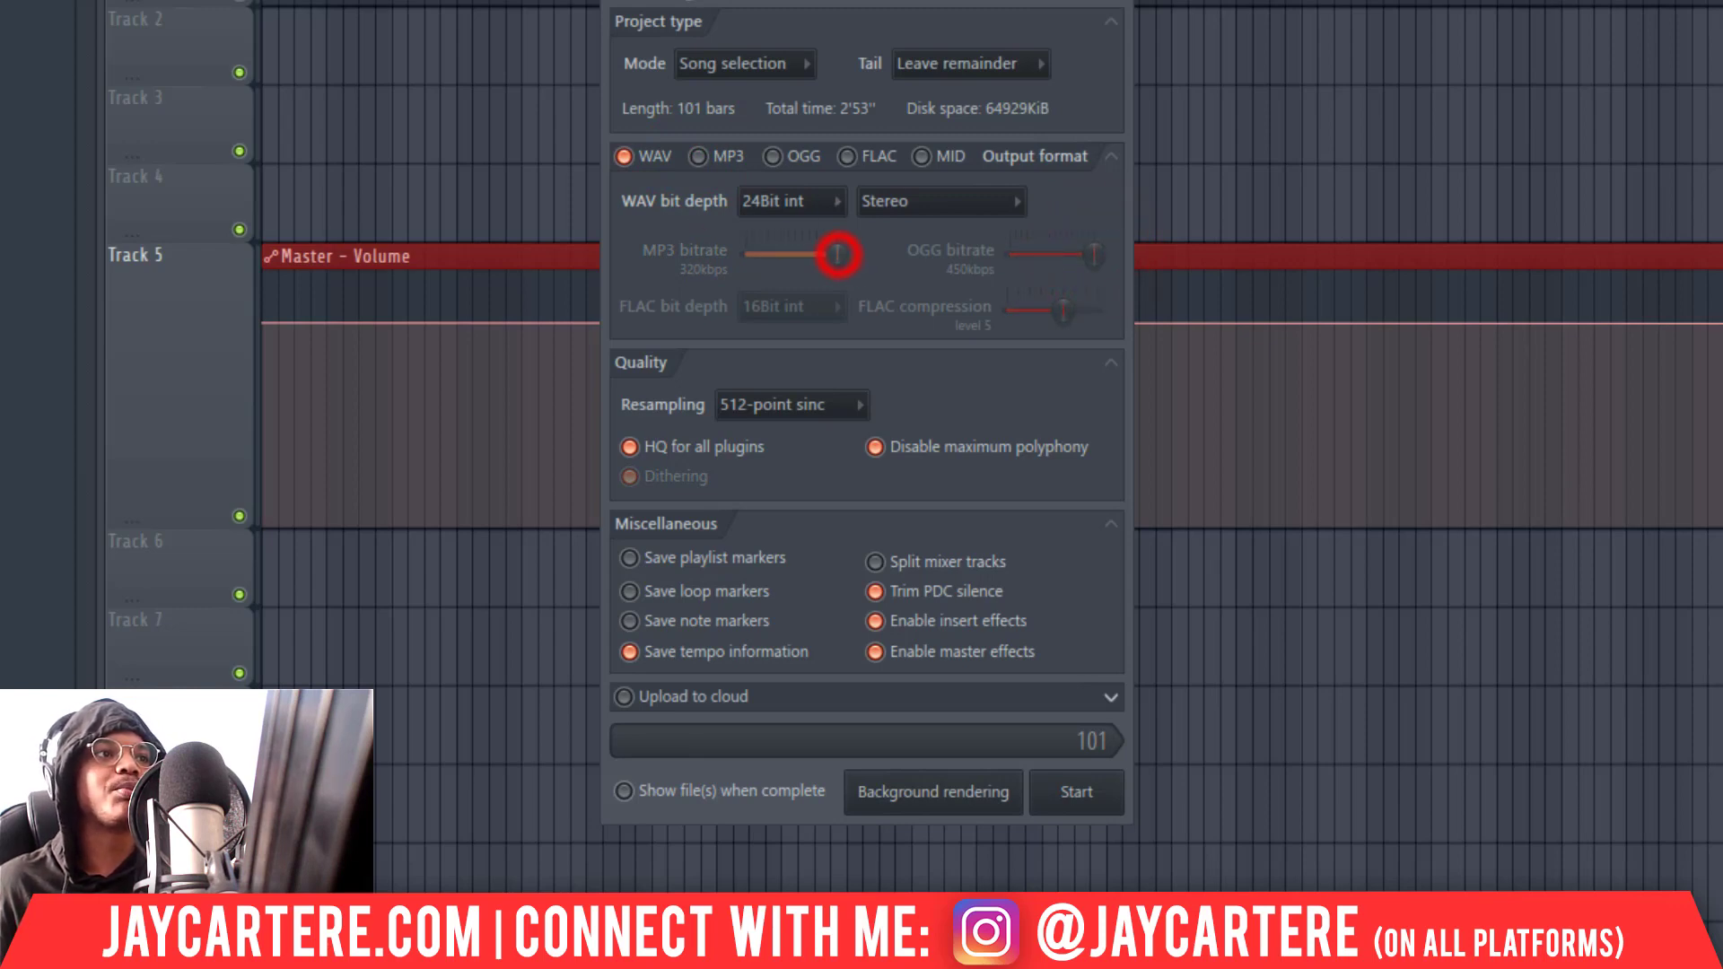
left_click(698, 156)
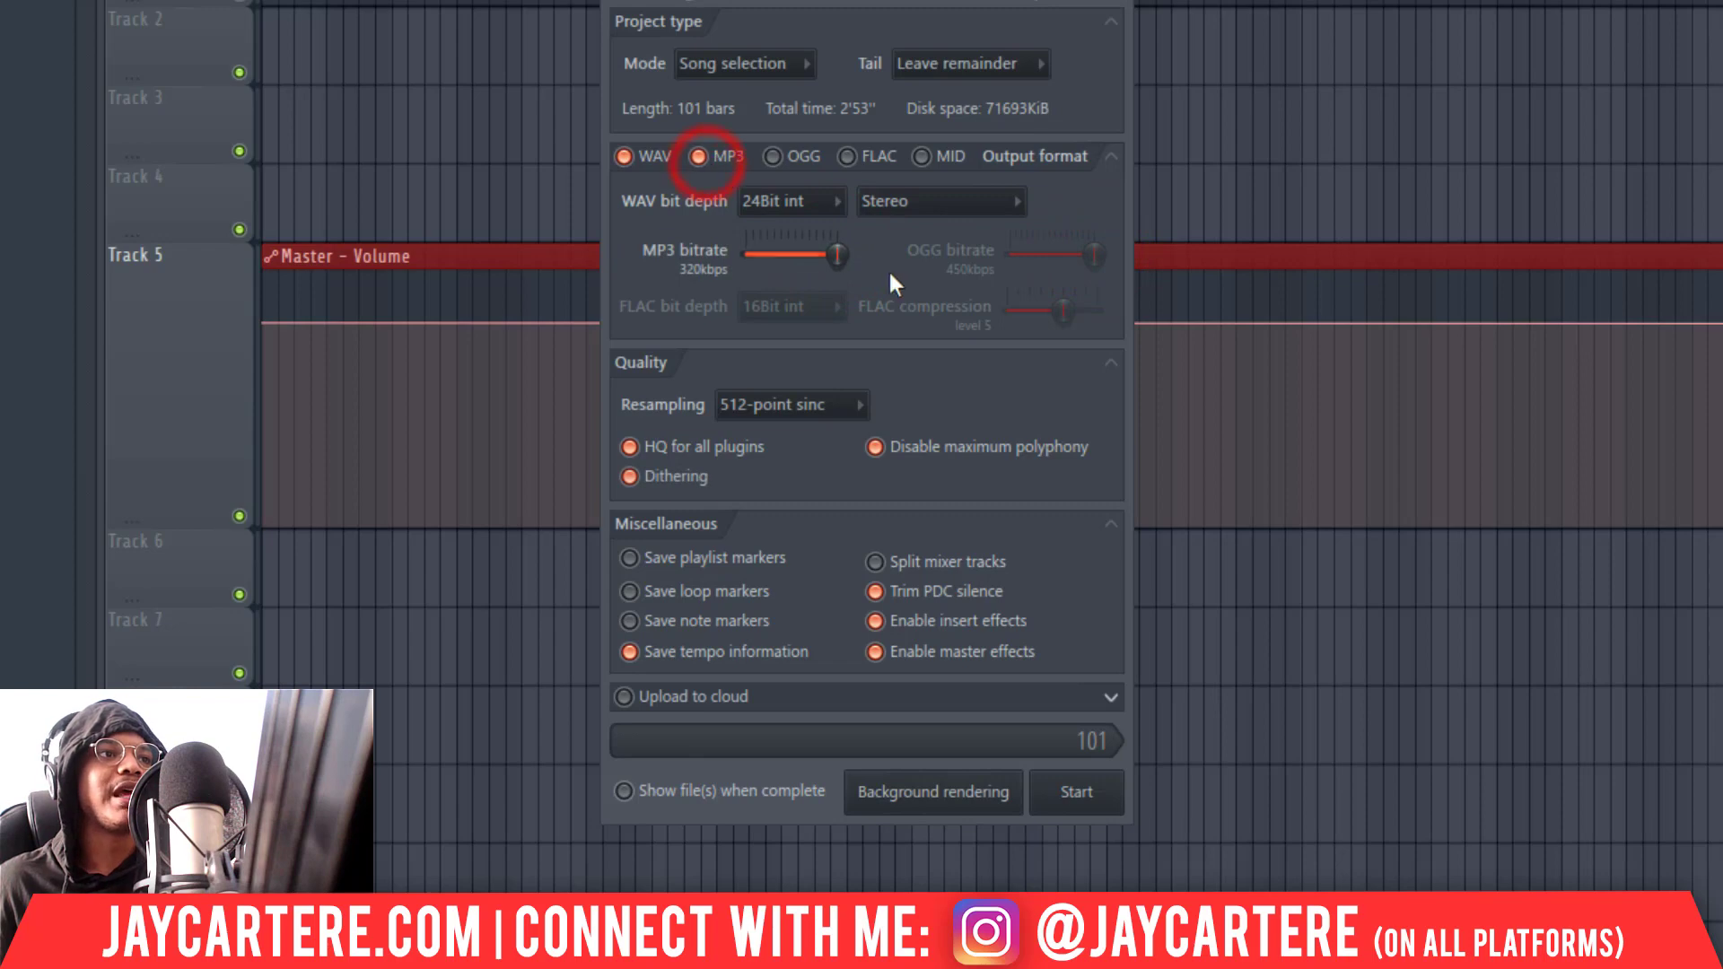
left_click(836, 255)
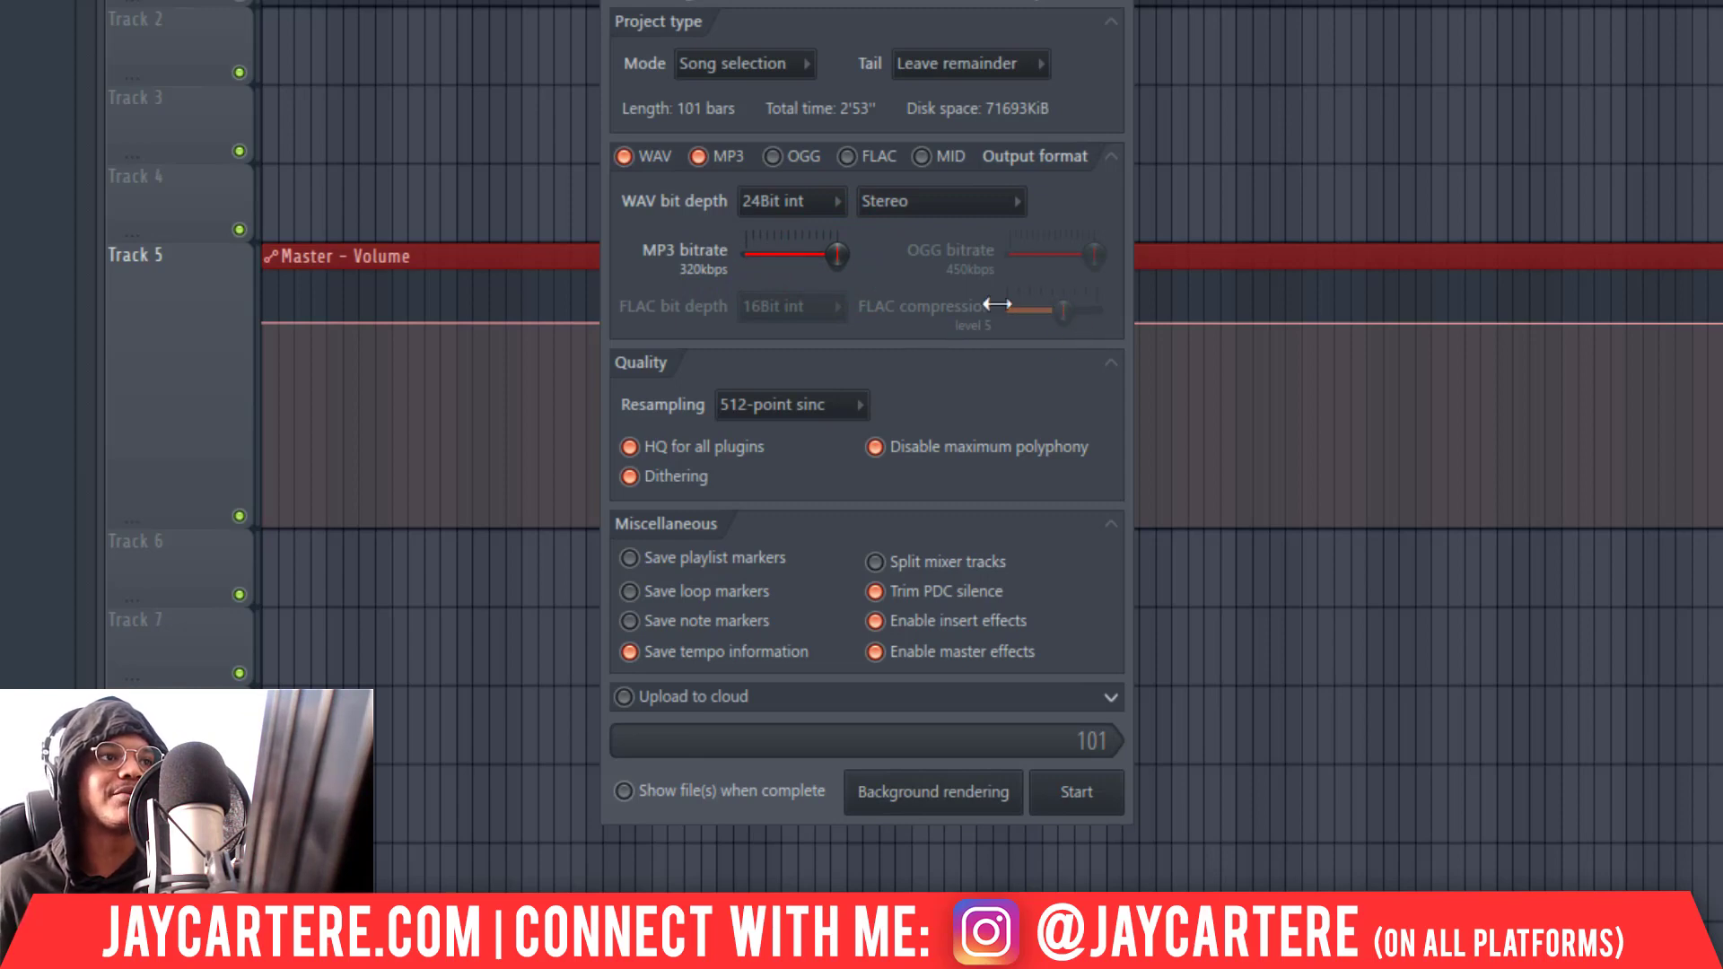
Set the FLAC bit depth to 24Bit int and leave FLAC output disabled
left_click(840, 307)
left_click(815, 368)
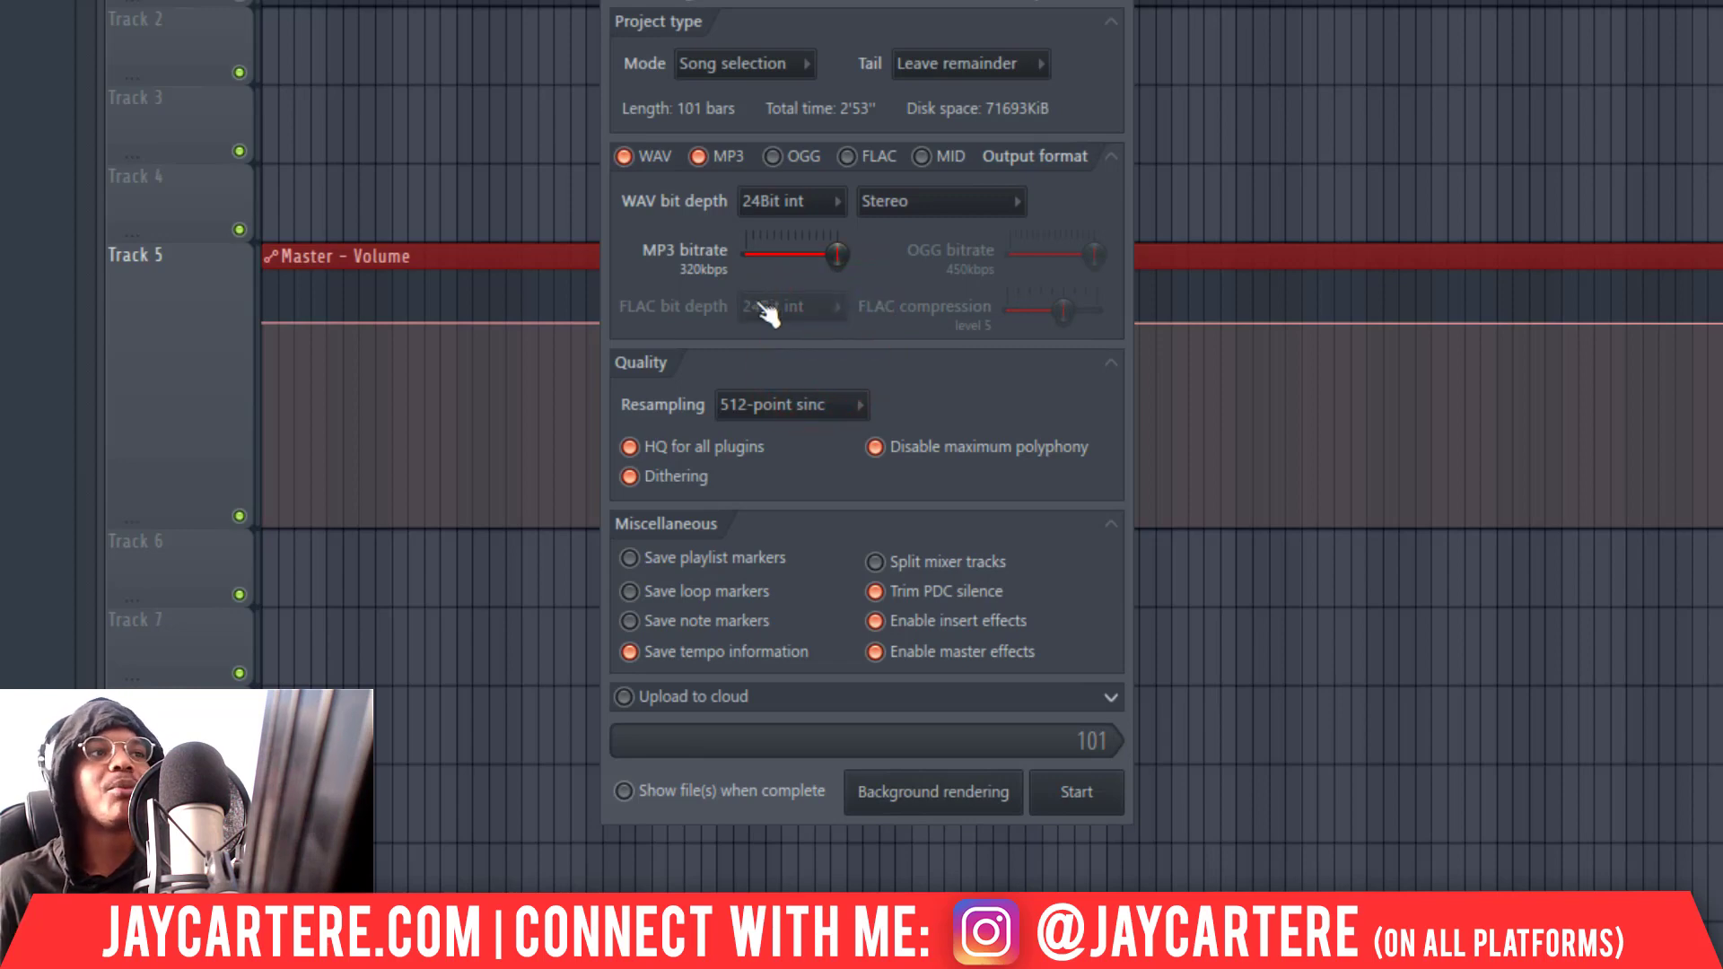
left_click(864, 160)
left_click(864, 160)
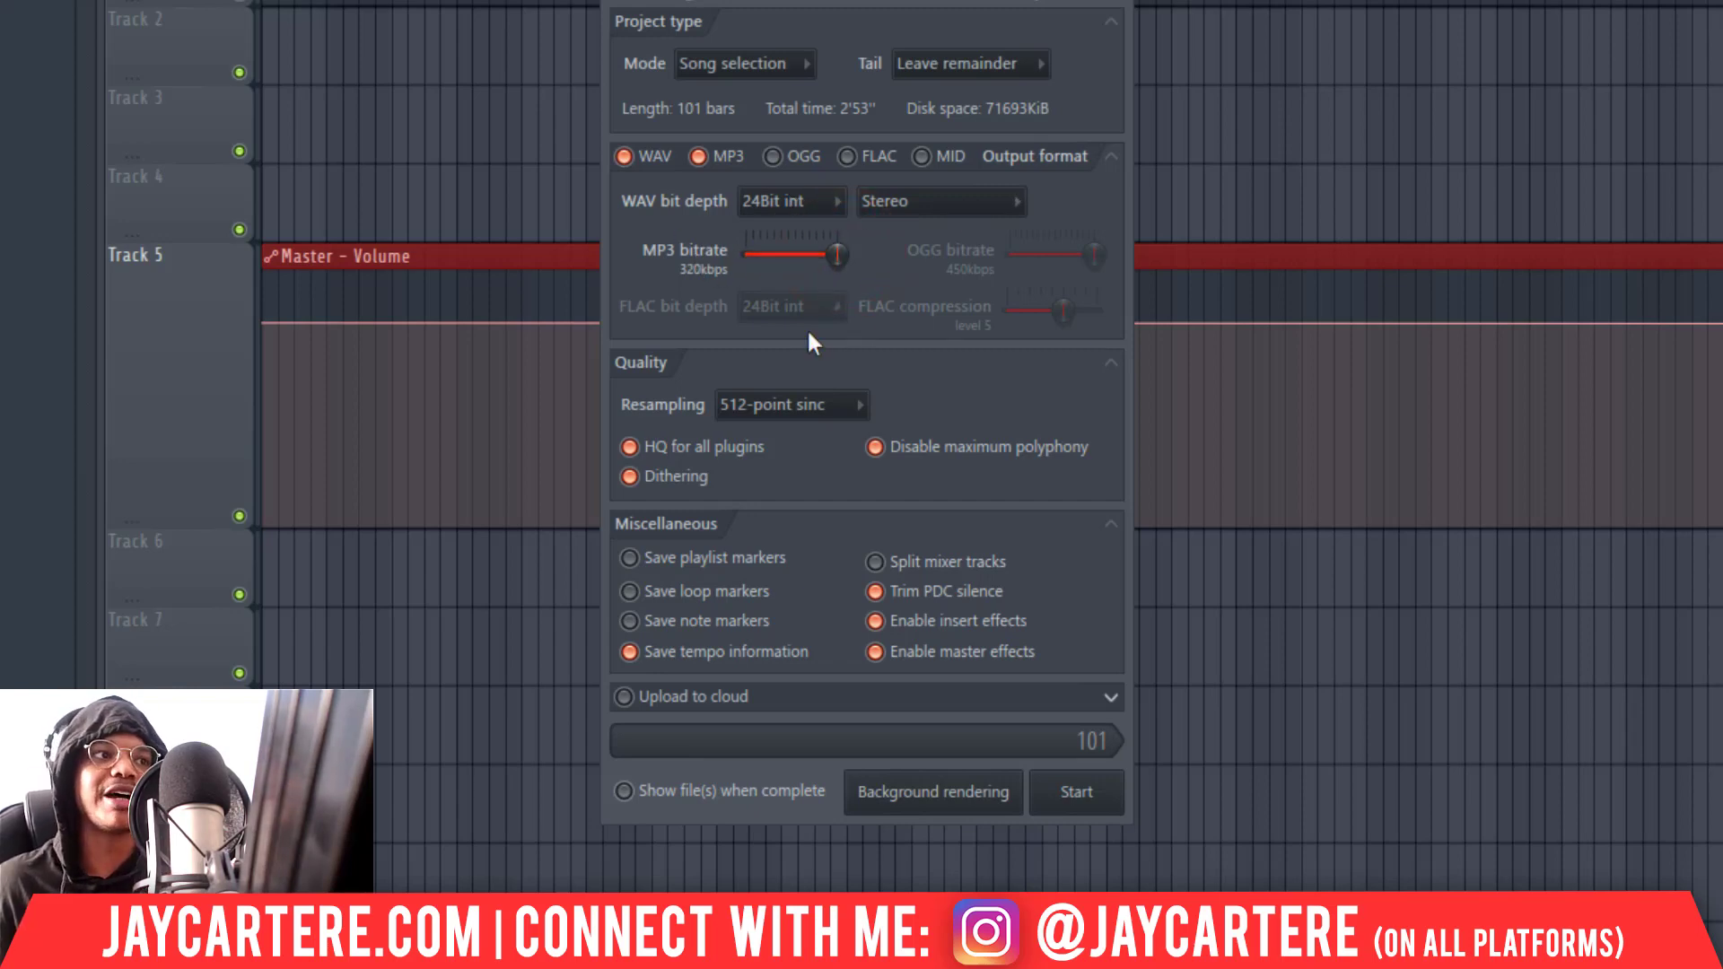
Keep resampling at 512-point sinc and start rendering the WAV and MP3 files with cloud upload off
left_click(862, 405)
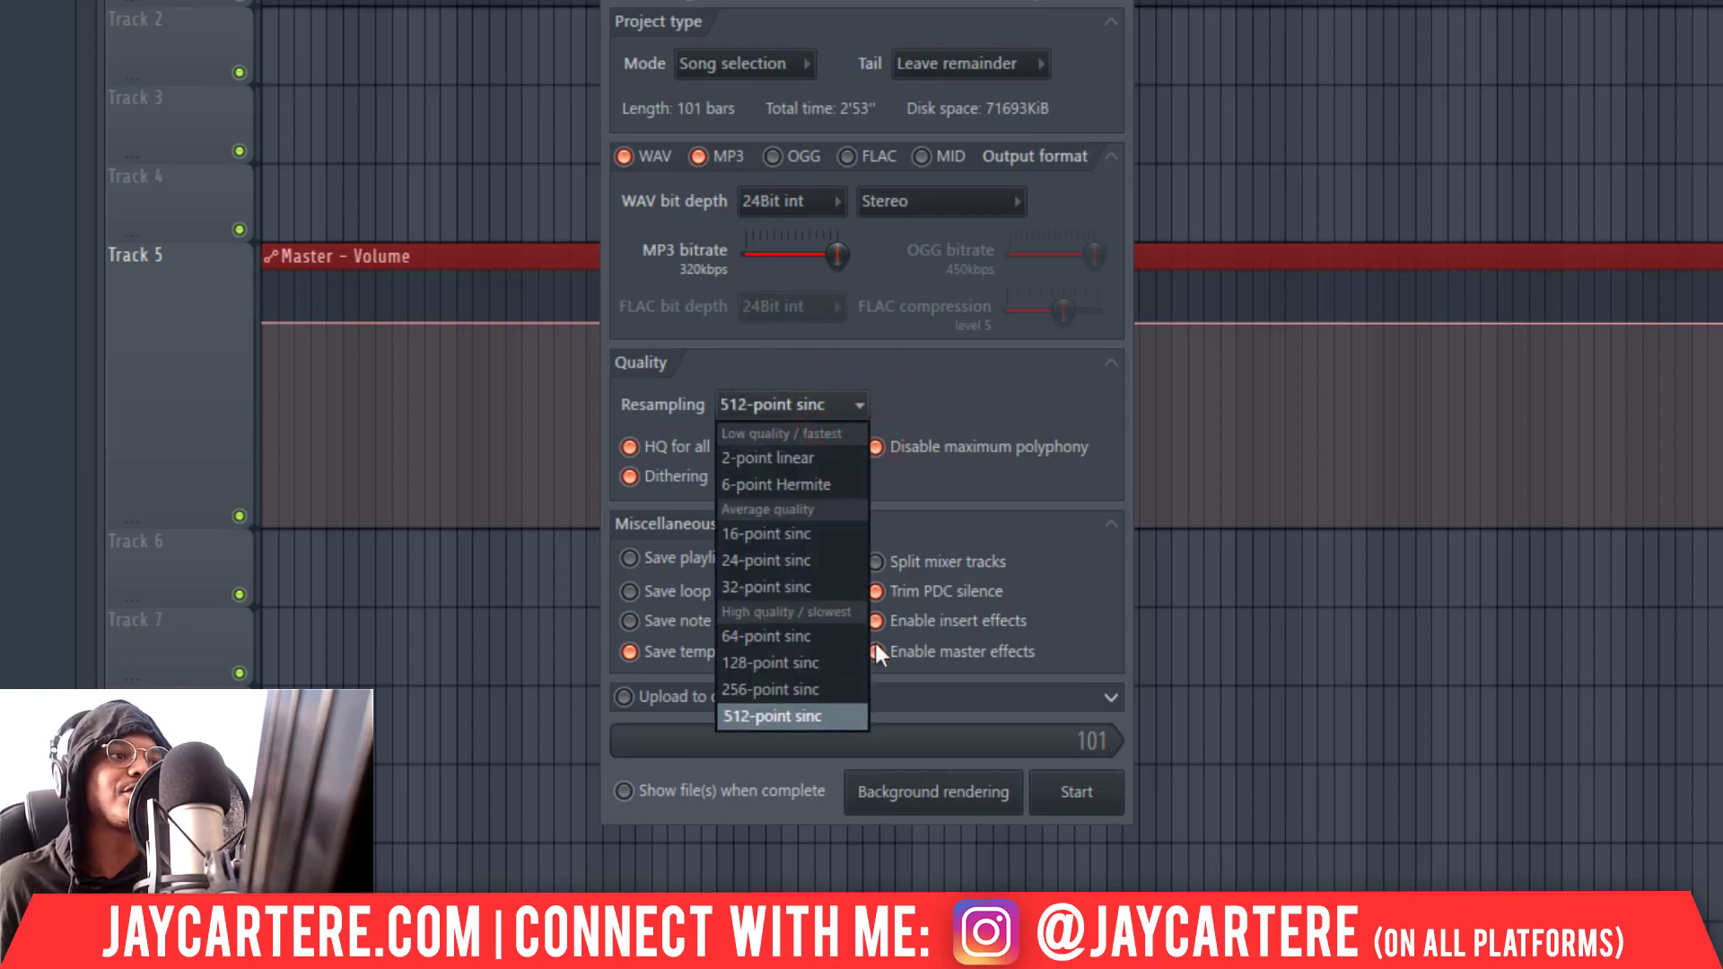
left_click(817, 716)
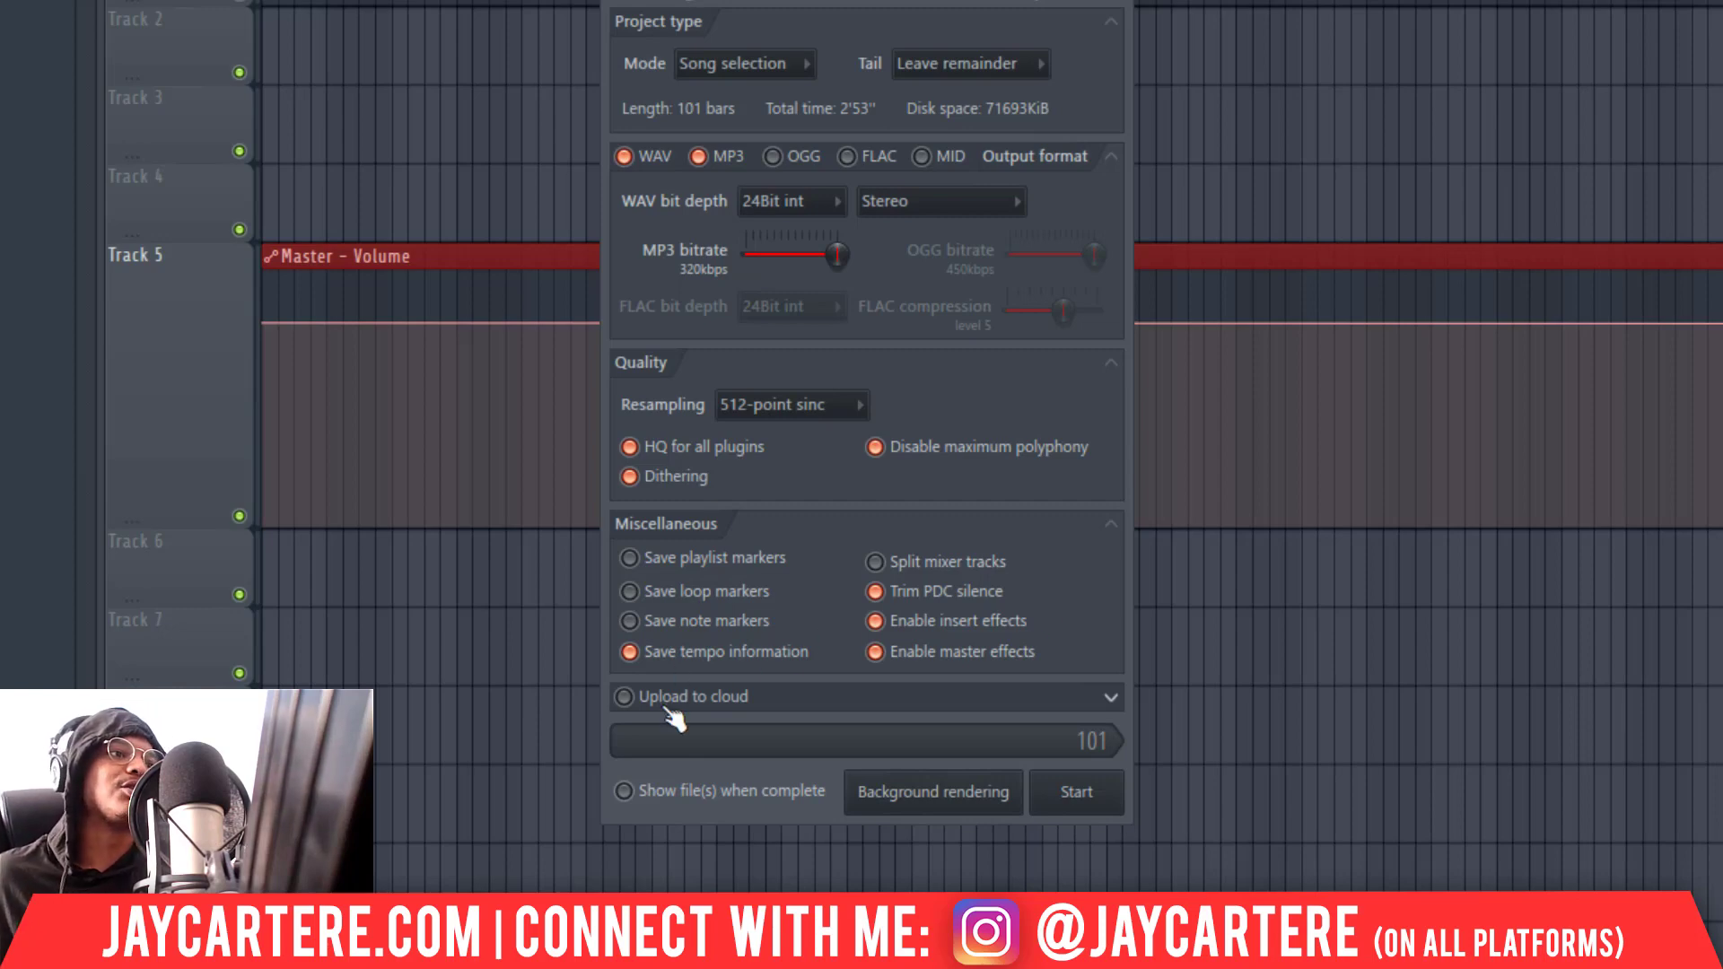
left_click(627, 699)
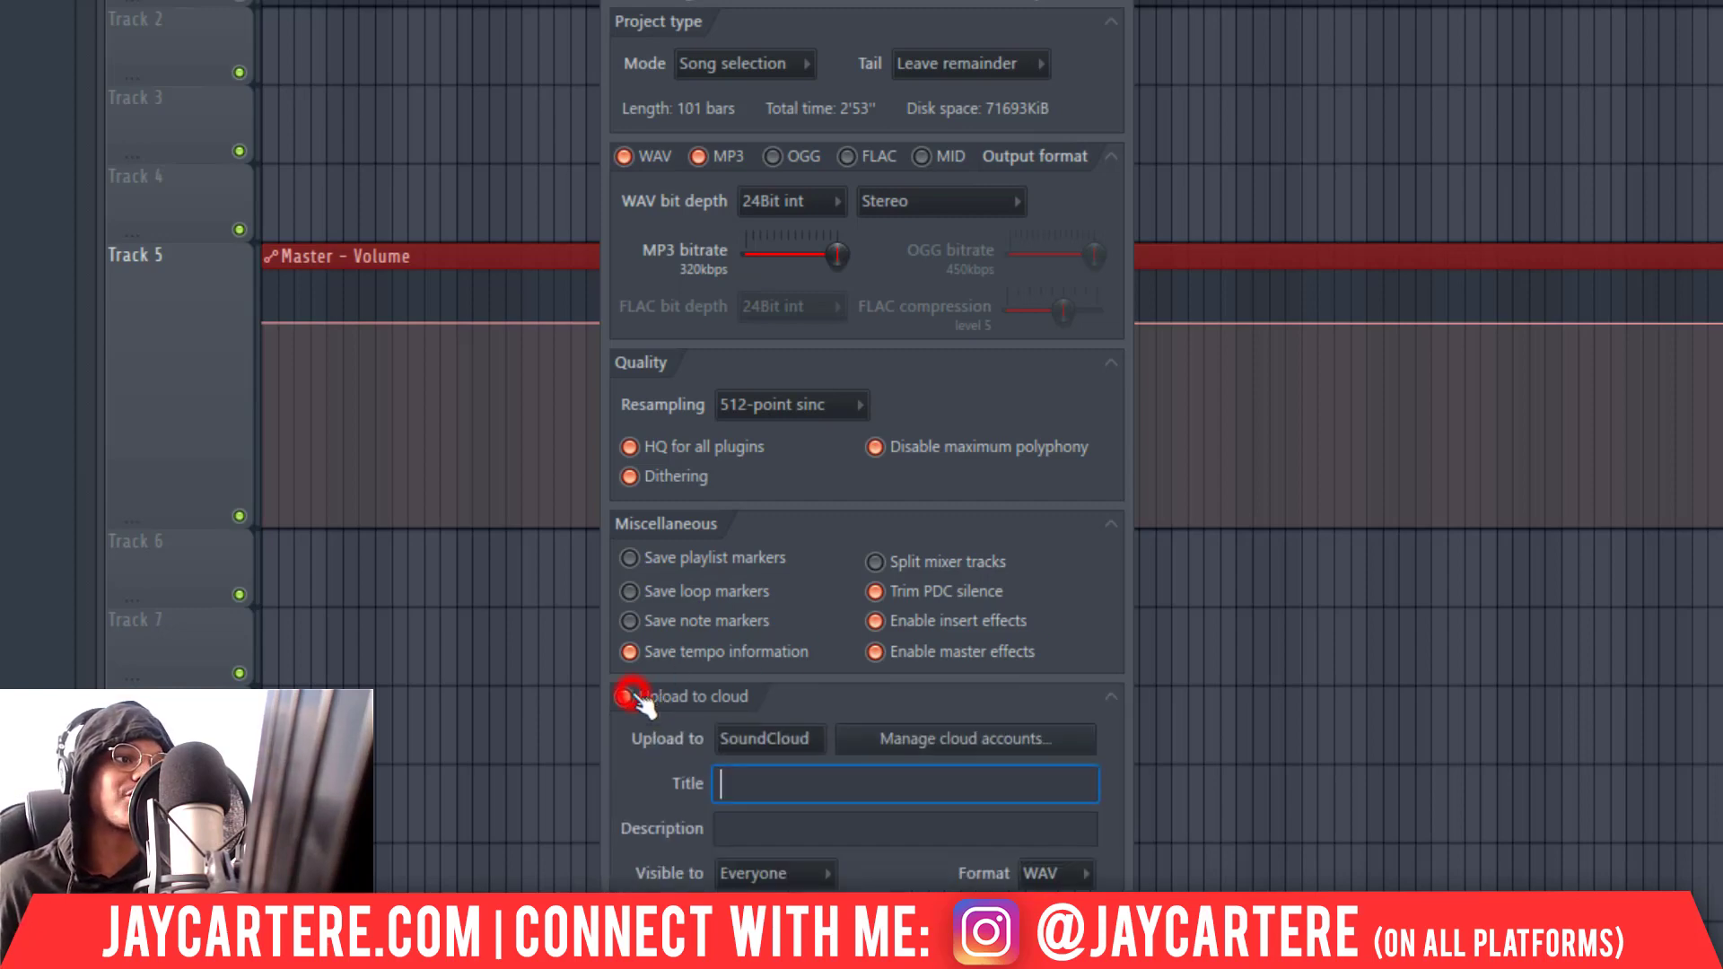
left_click(631, 698)
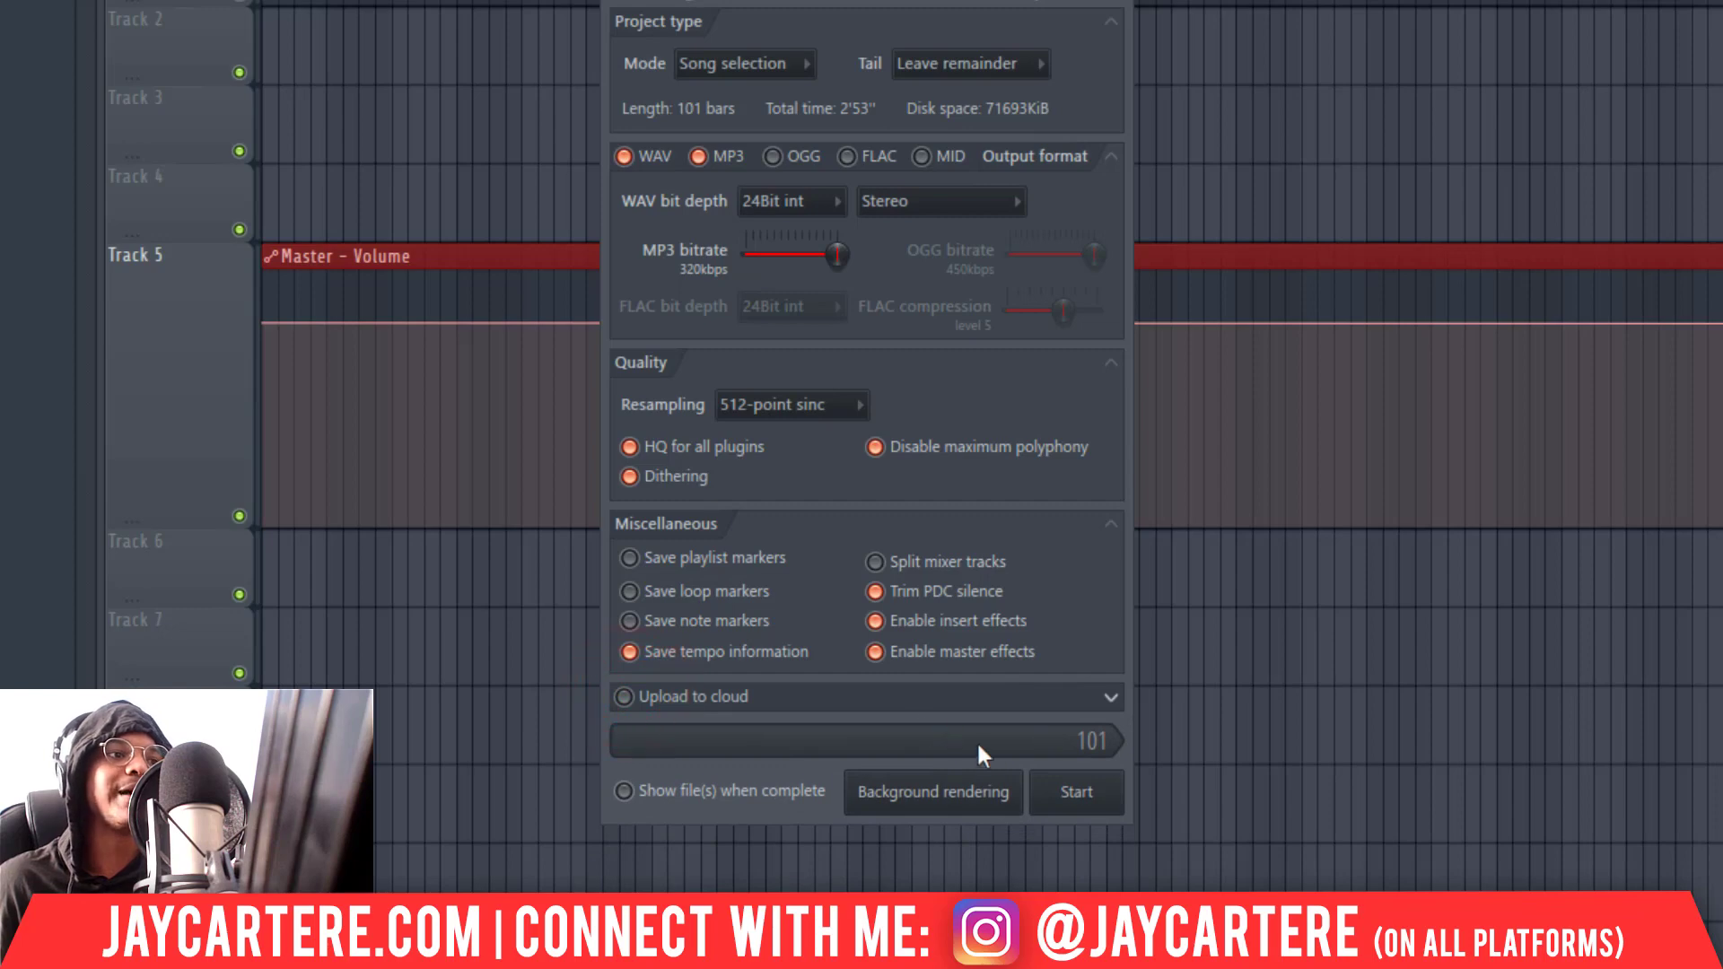
left_click(1068, 790)
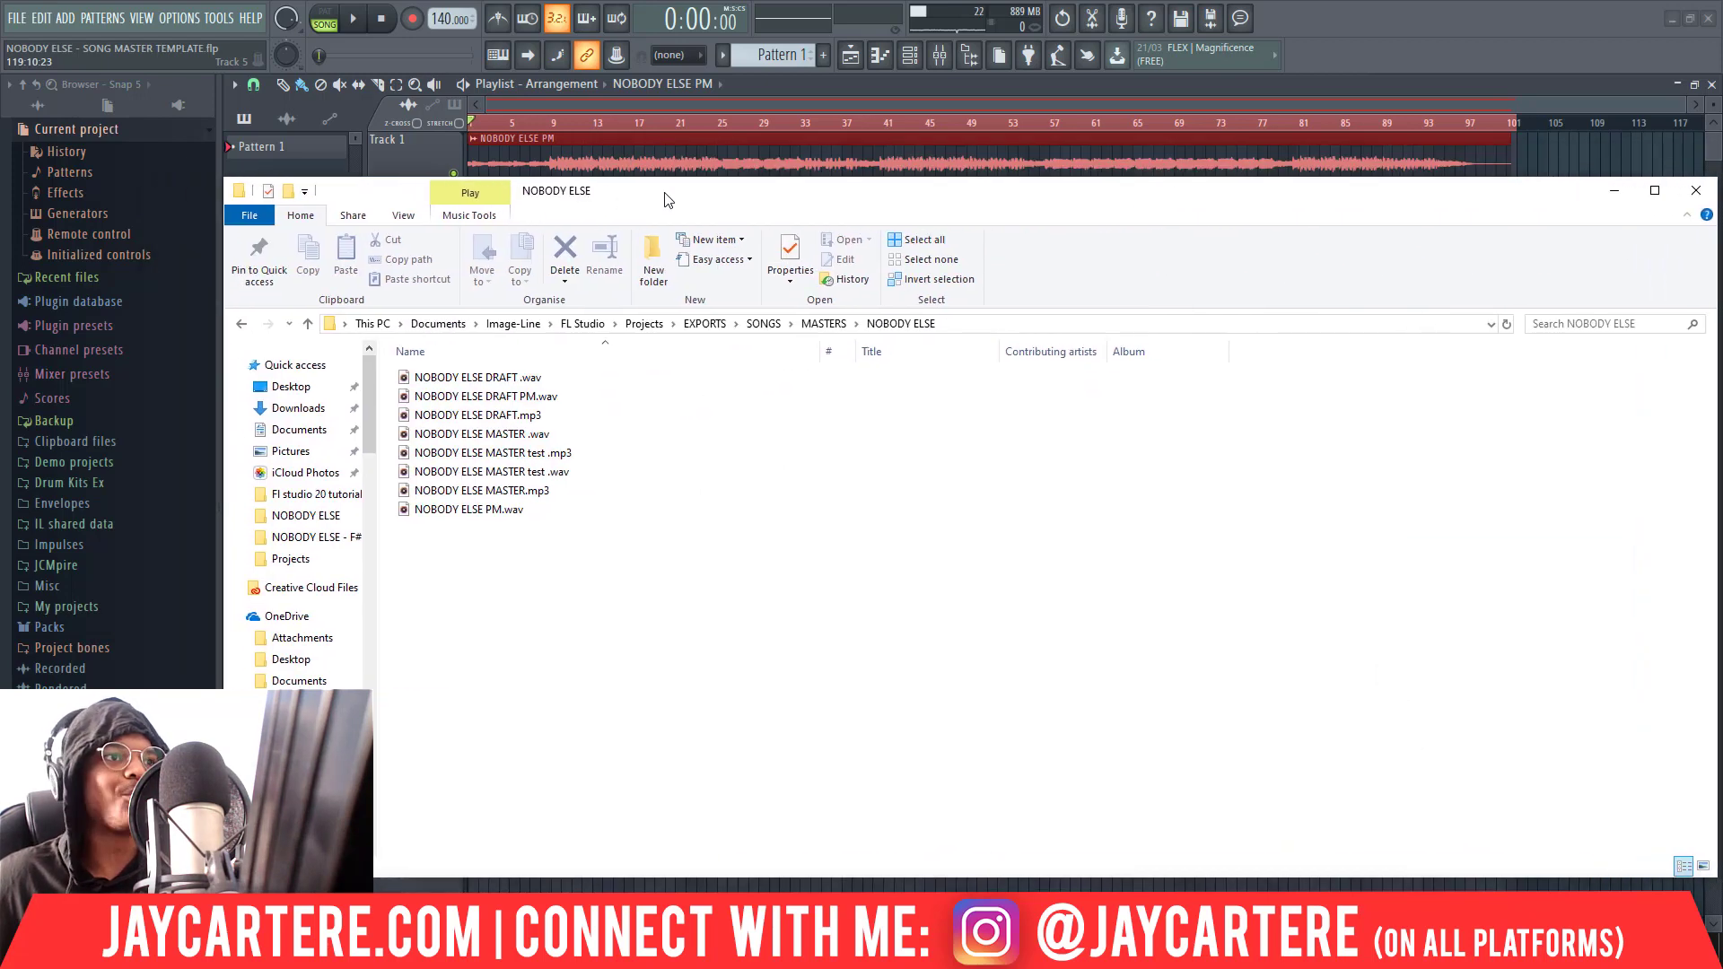
Play the exported "NOBODY ELSE MASTER test .wav" from its folder, then pause it and close the music player
left_click(525, 466)
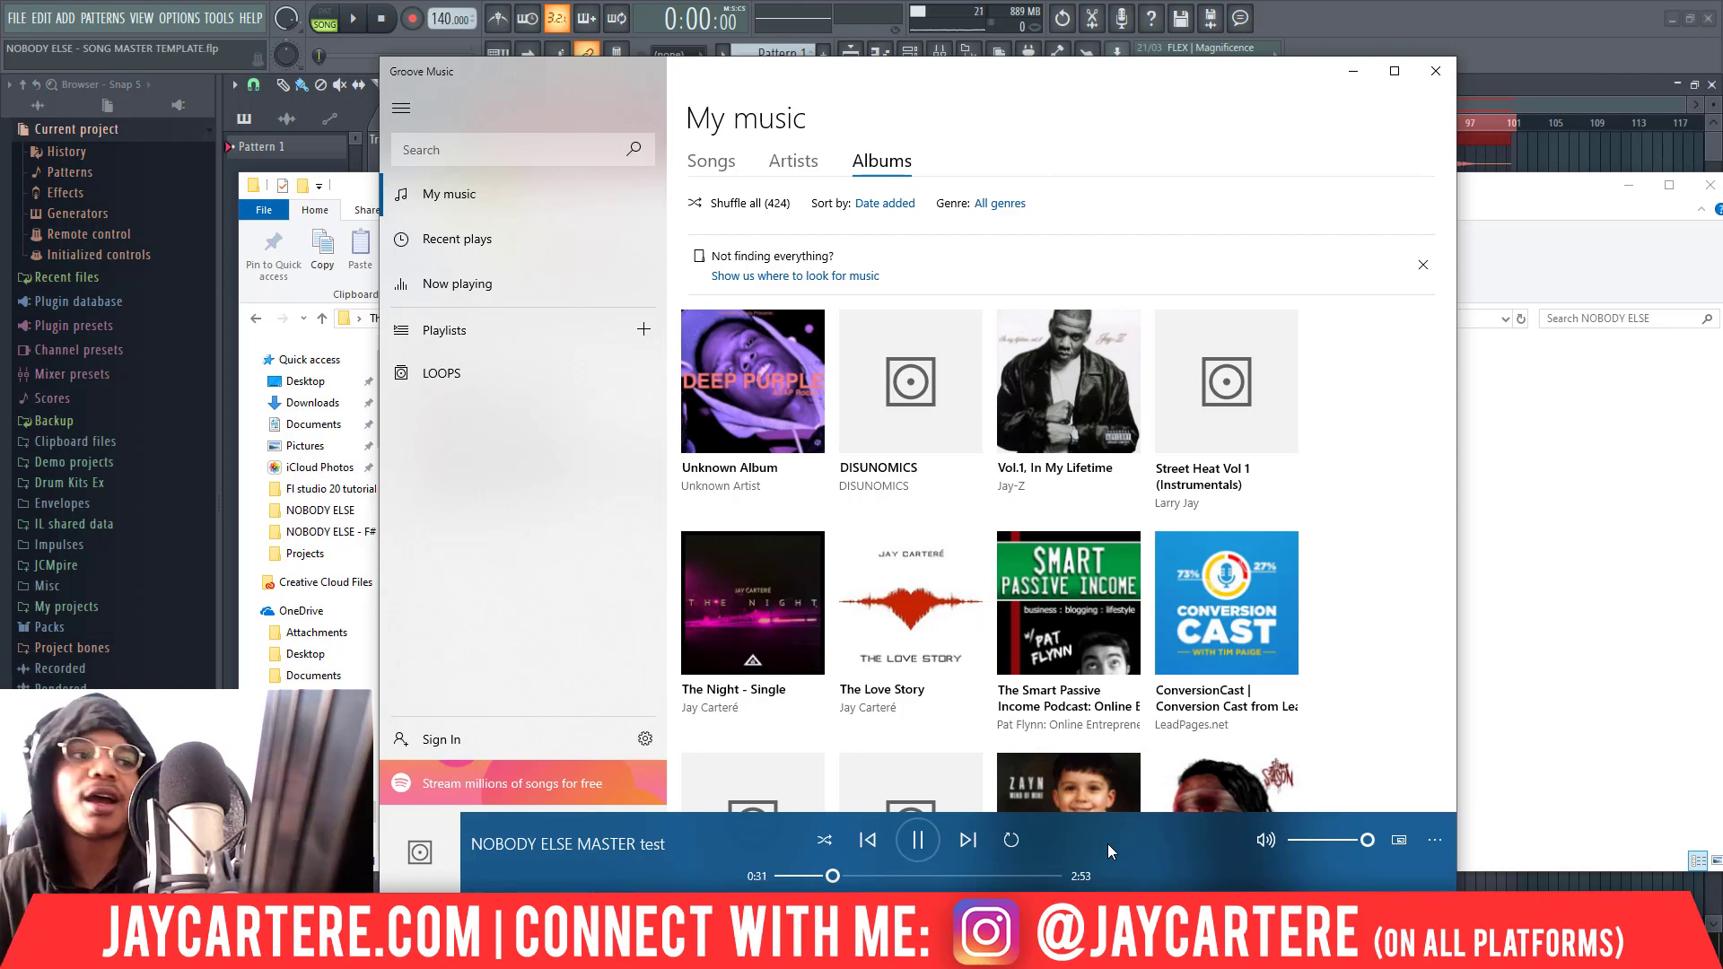
left_click(917, 840)
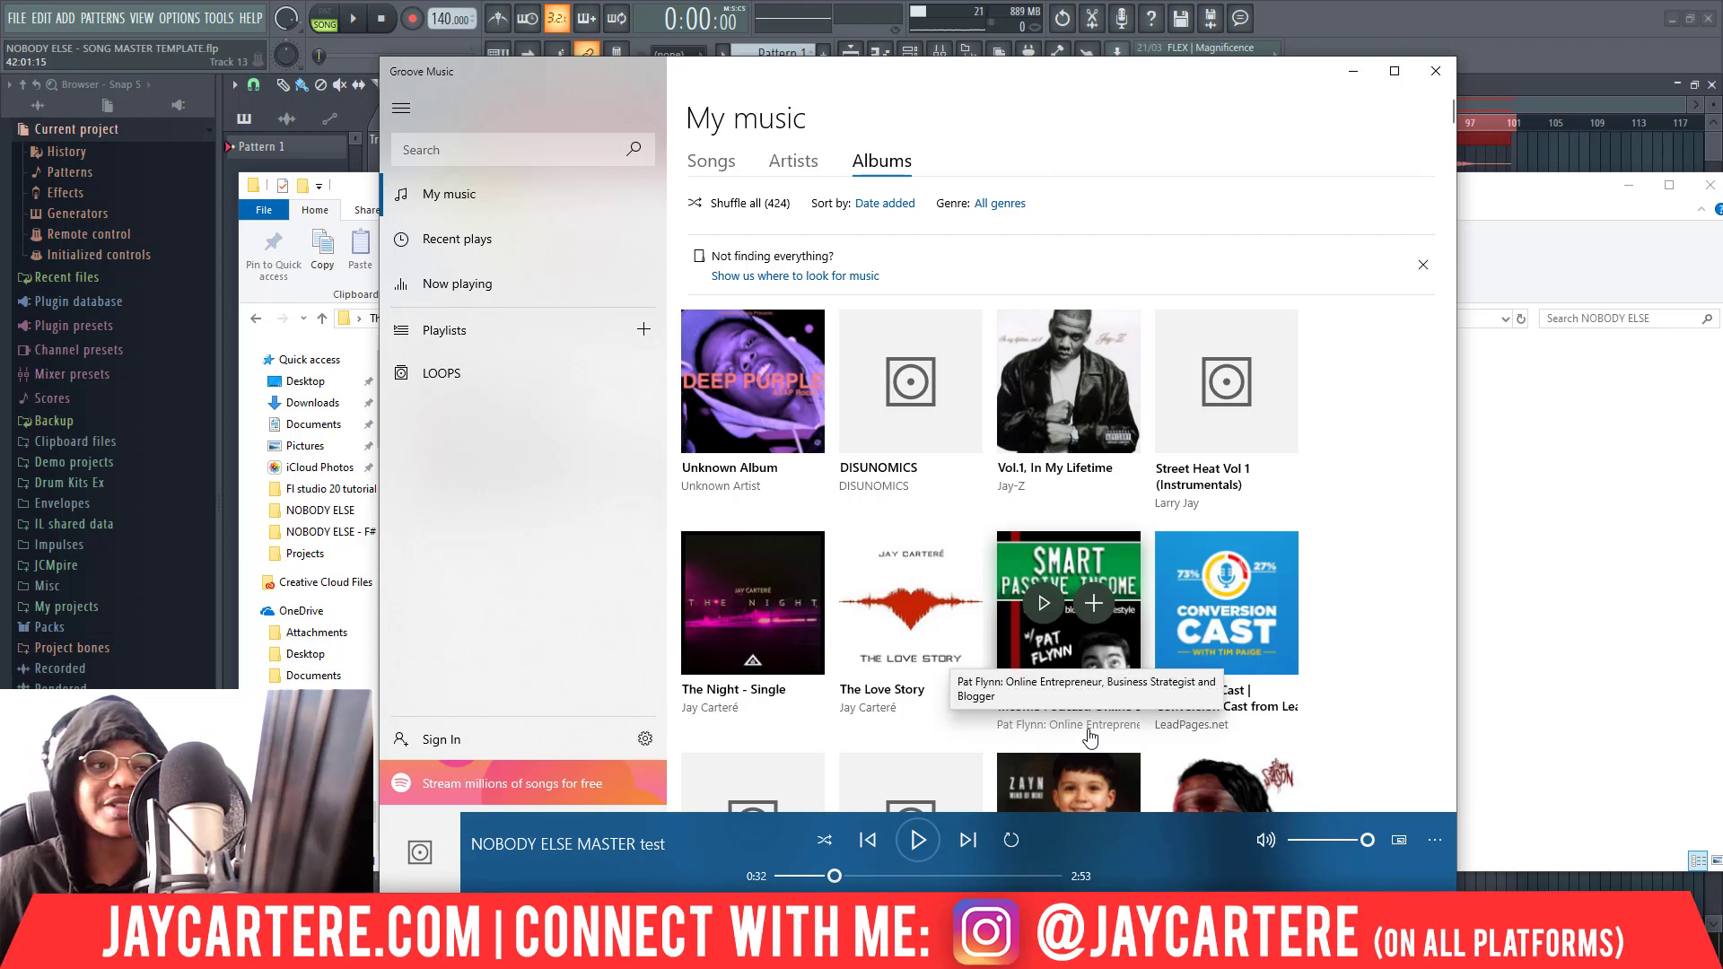
left_click(1434, 71)
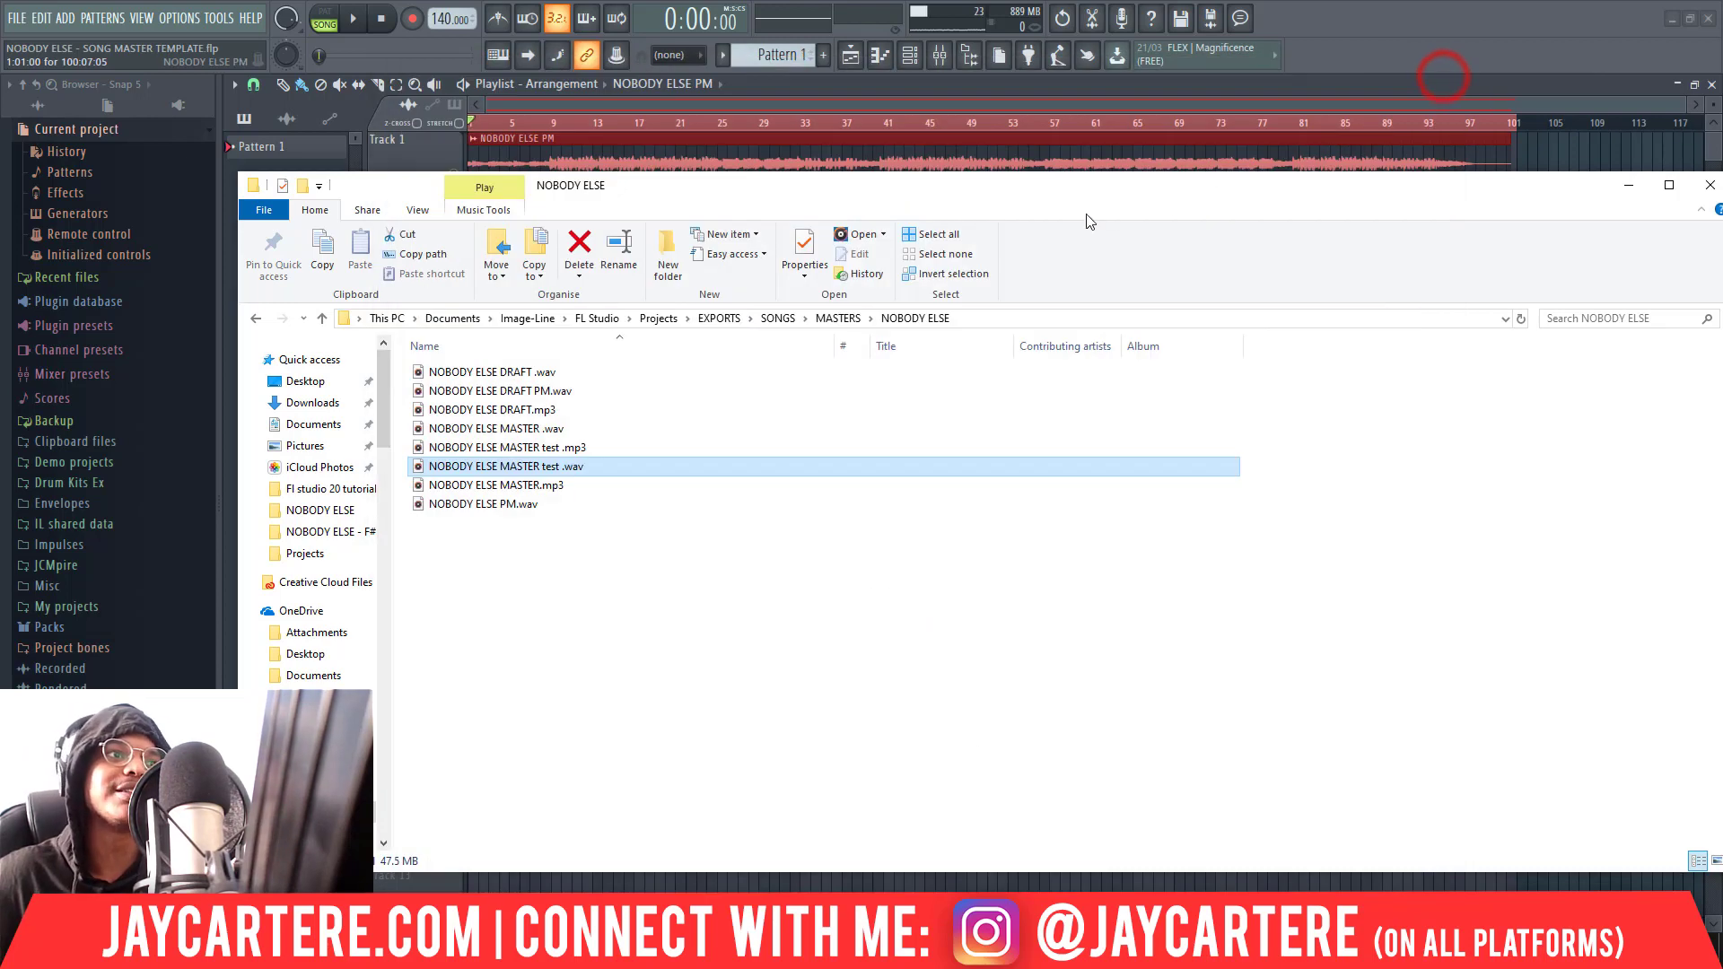
Compare the sizes of the exported test MP3 and test WAV files in the NOBODY ELSE folder
left_click(557, 449)
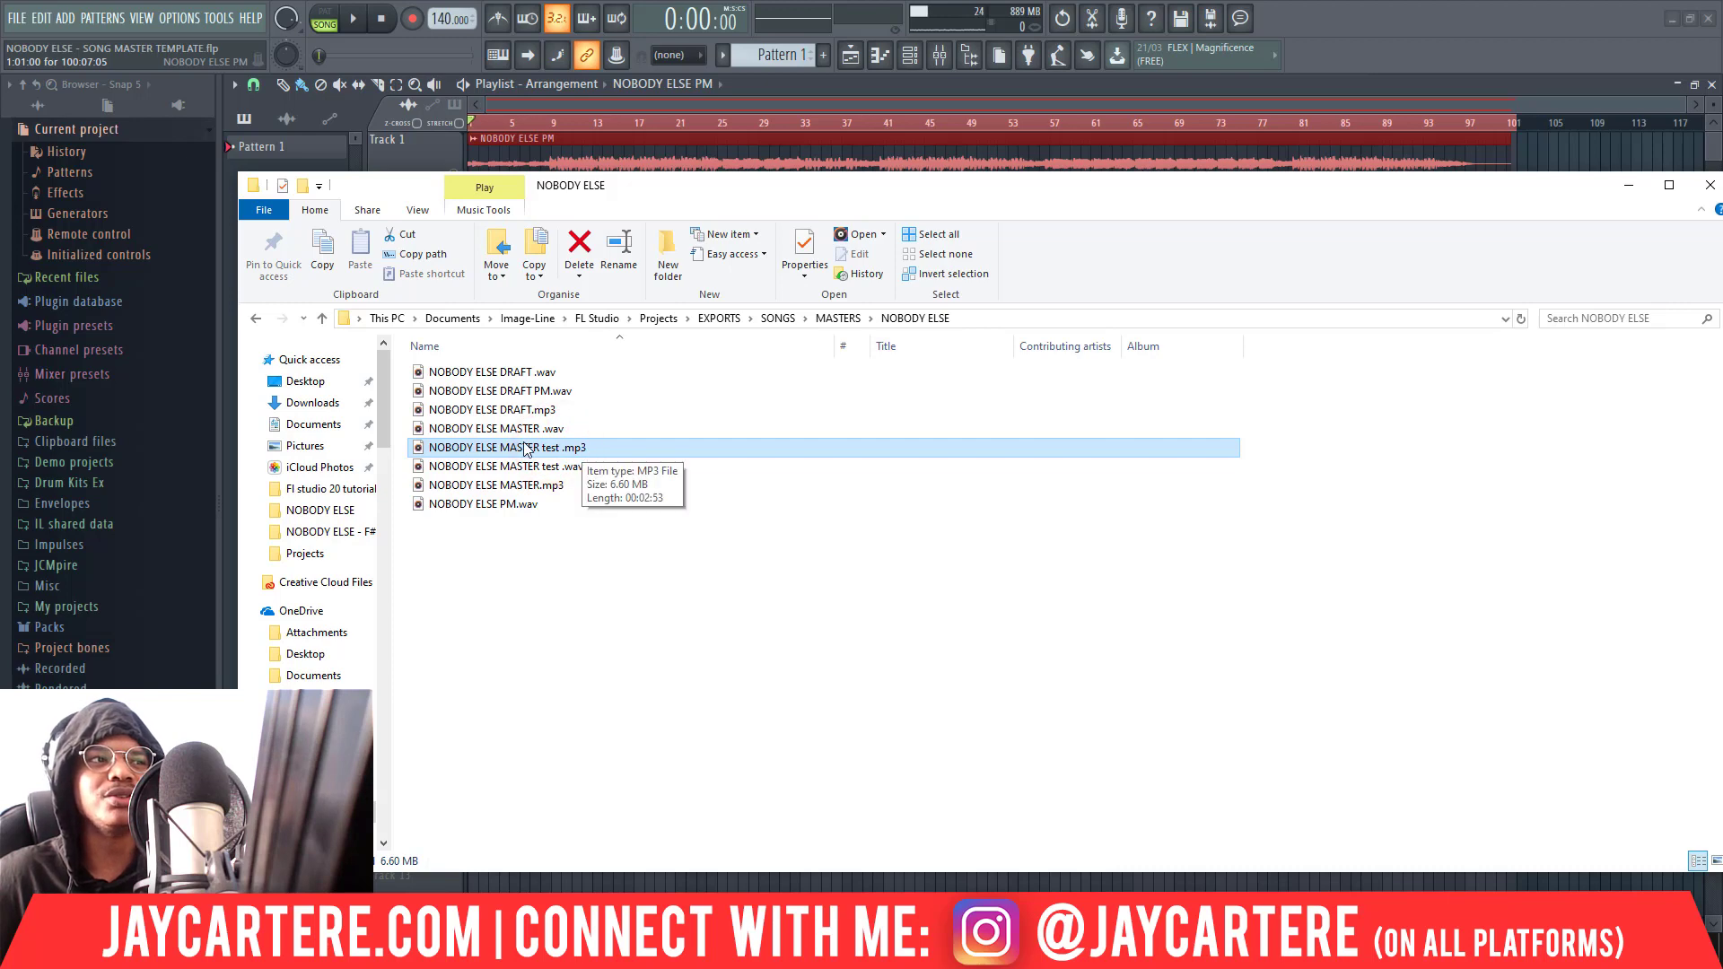
left_click(567, 467)
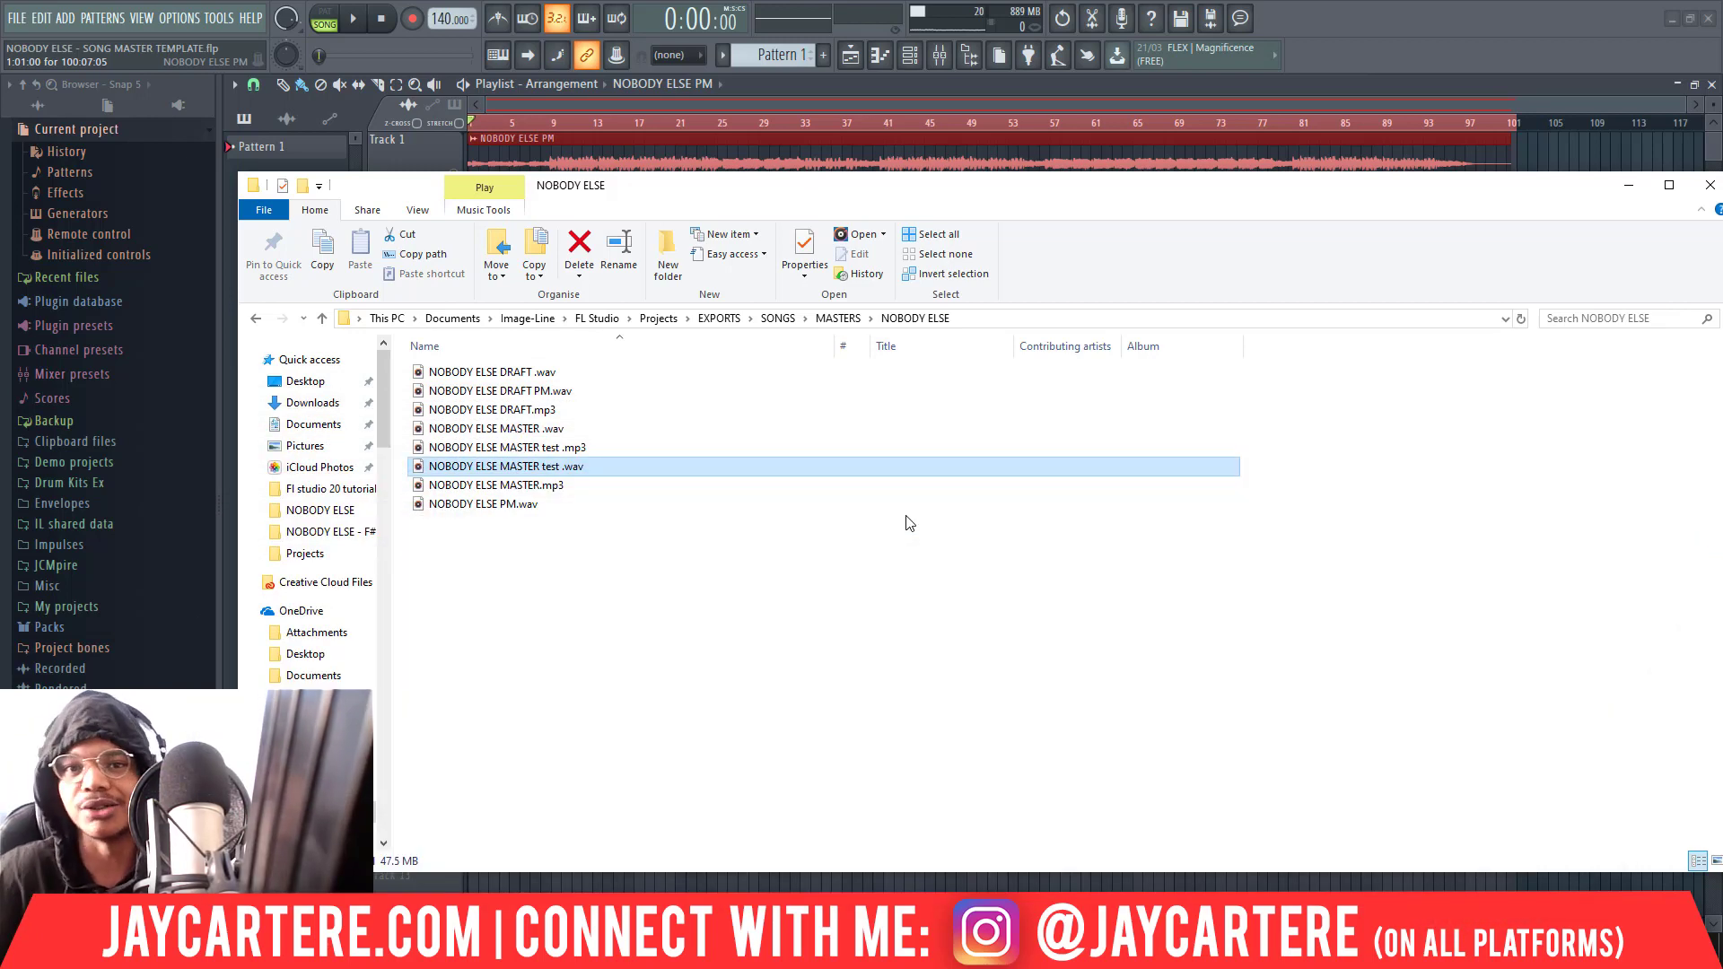
left_click_drag(954, 199, 777, 198)
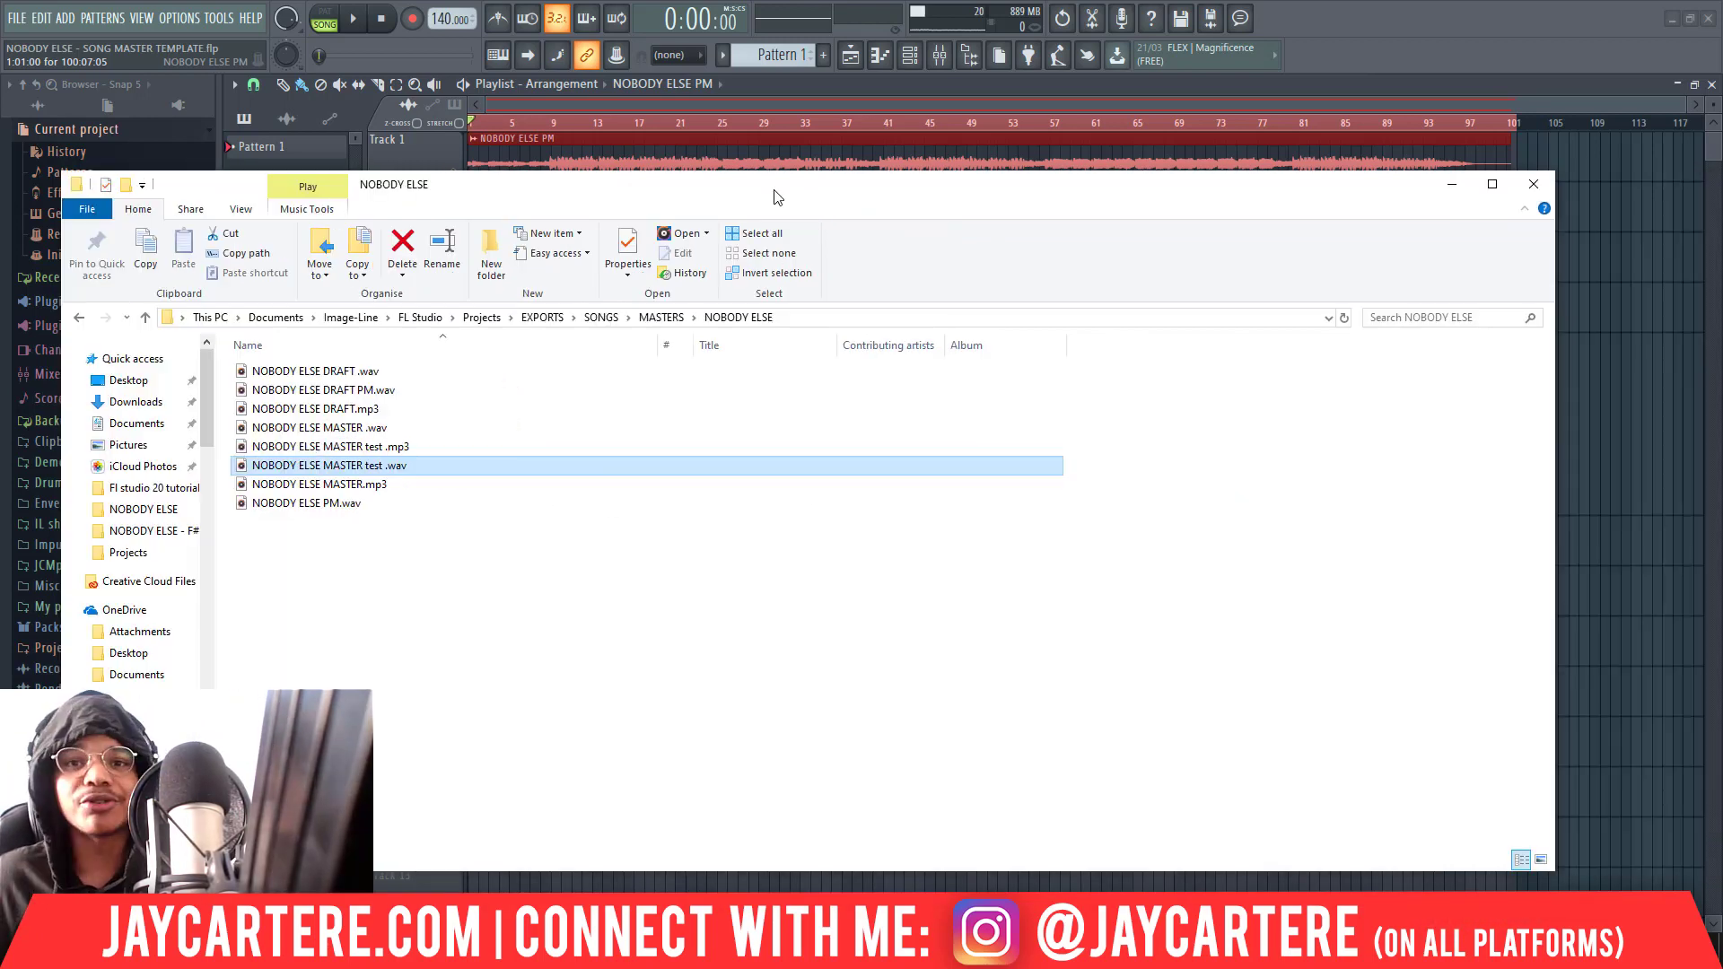